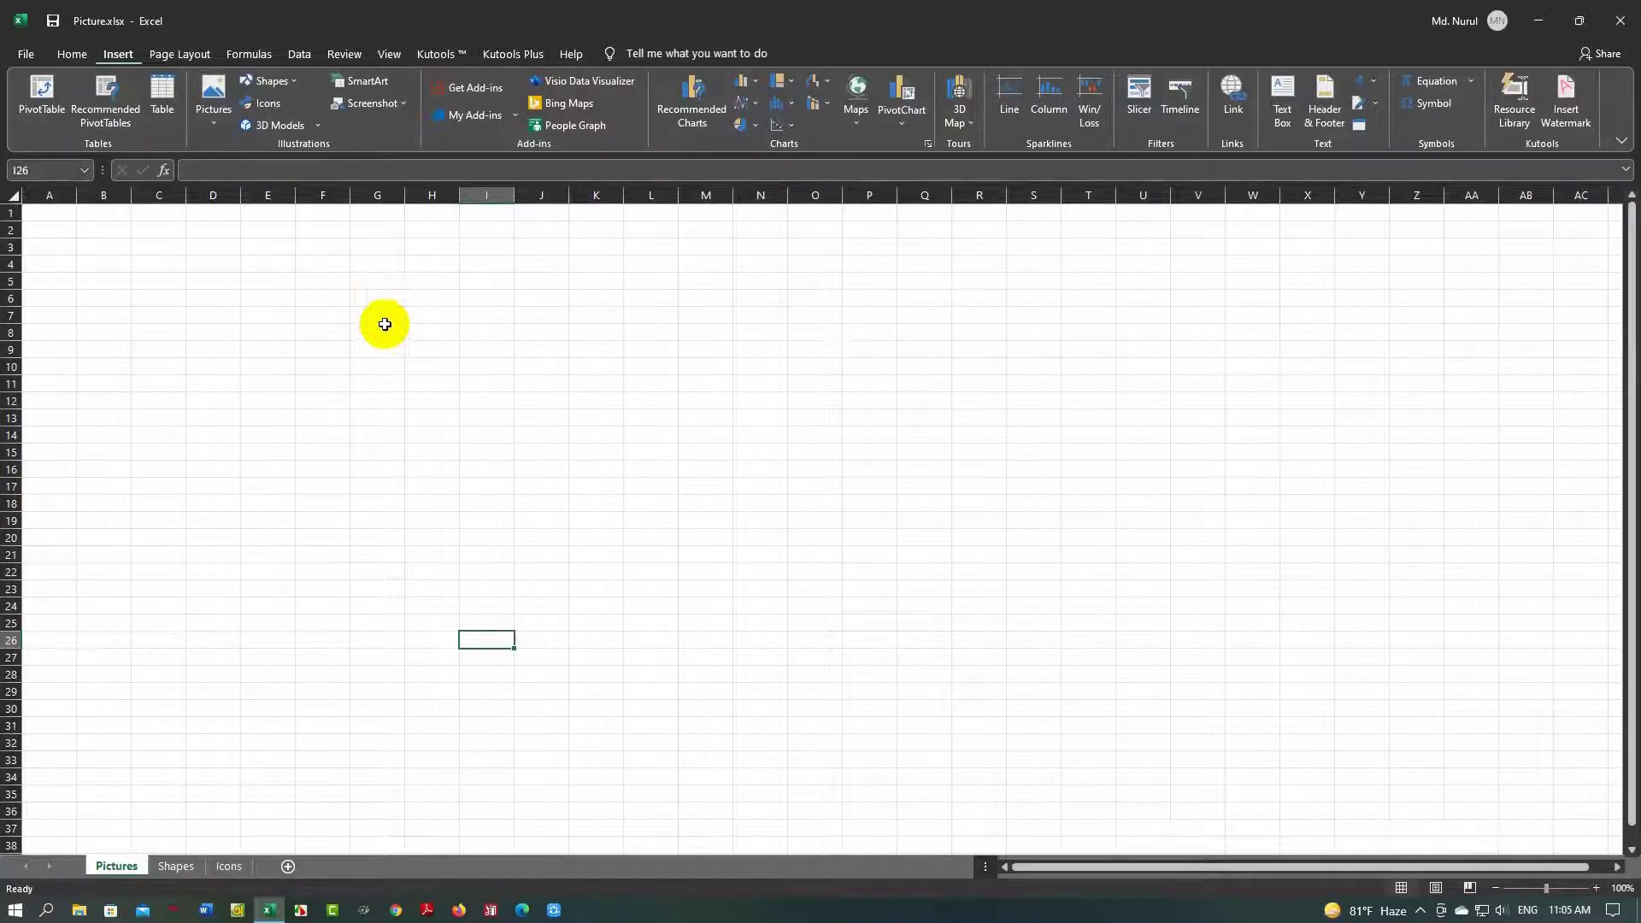
Insert Logo Final.png from this device onto the Pictures sheet.
click(523, 911)
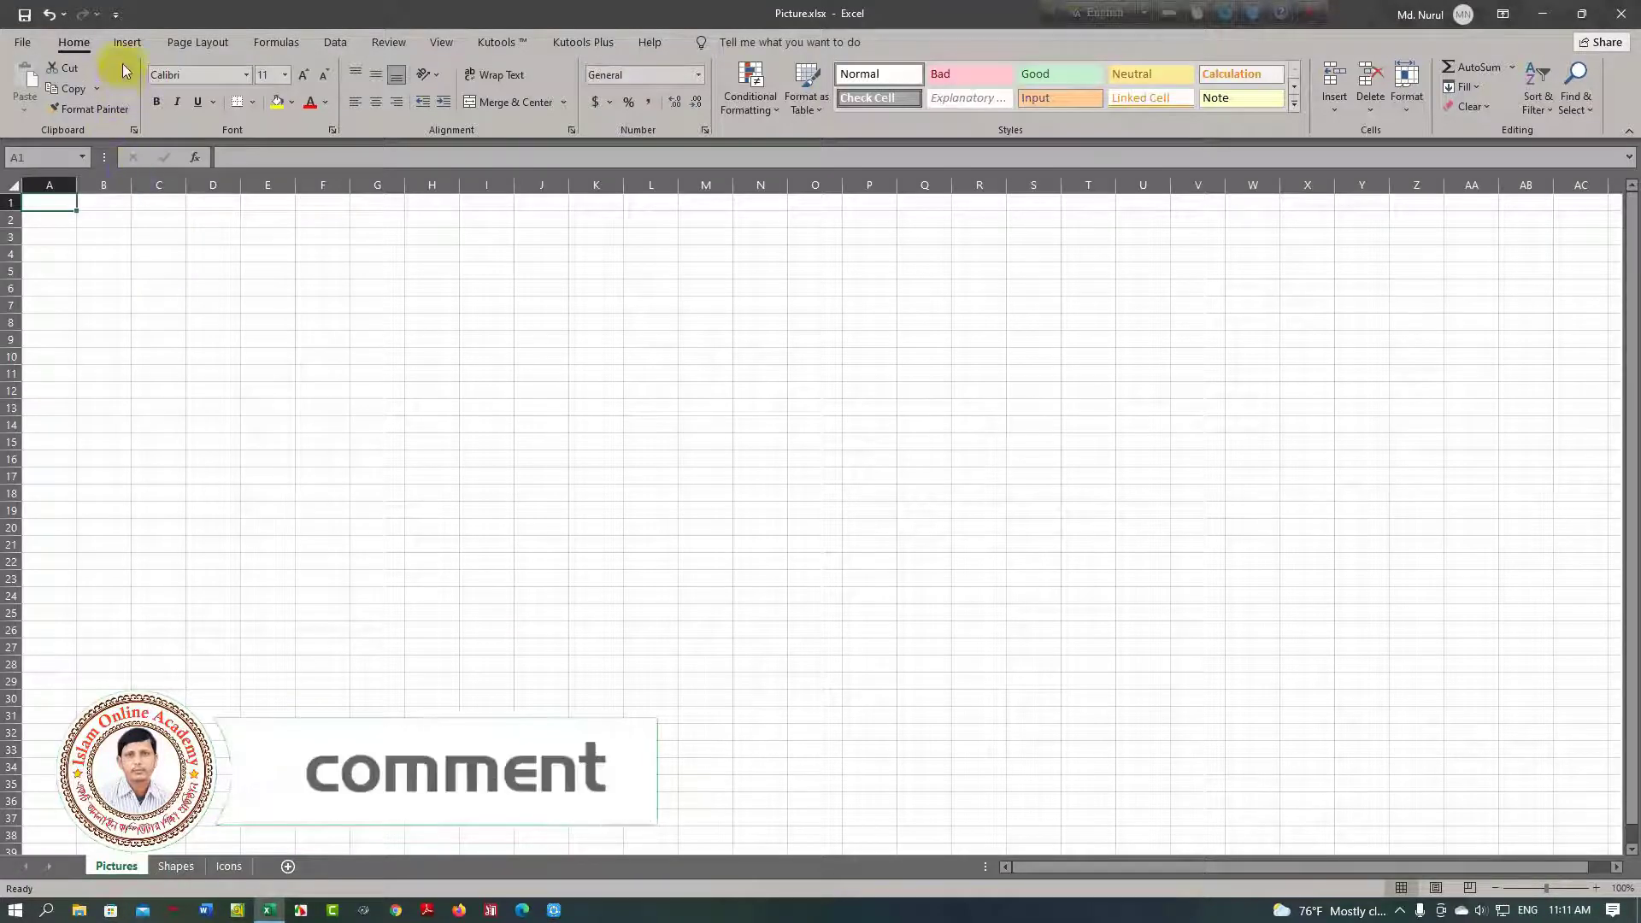
click(127, 42)
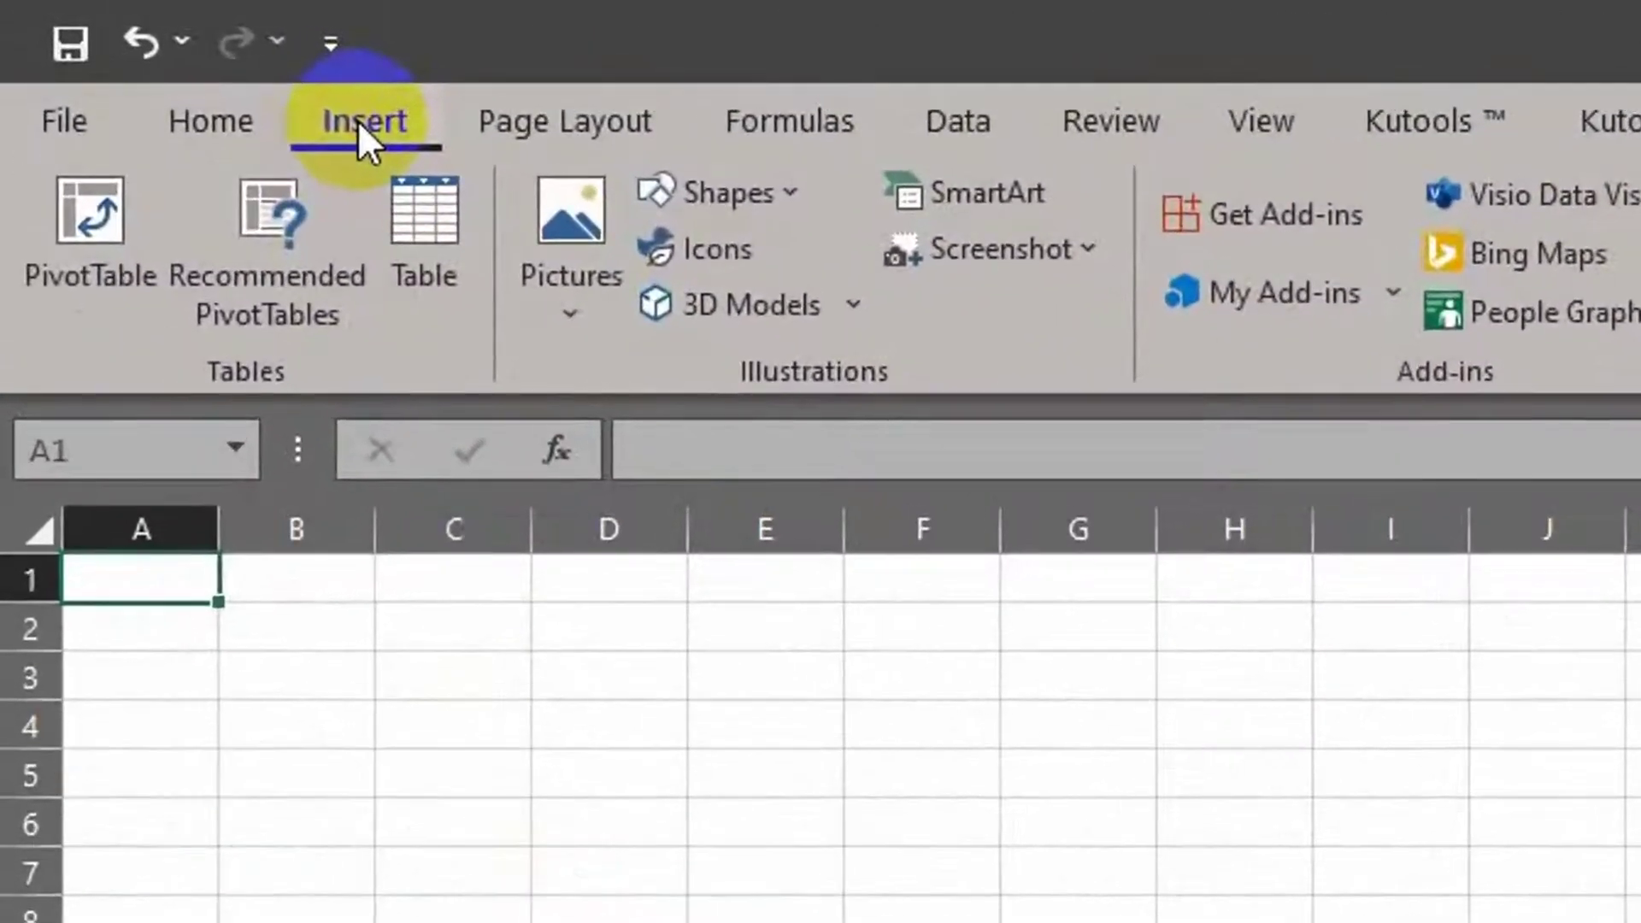
click(568, 315)
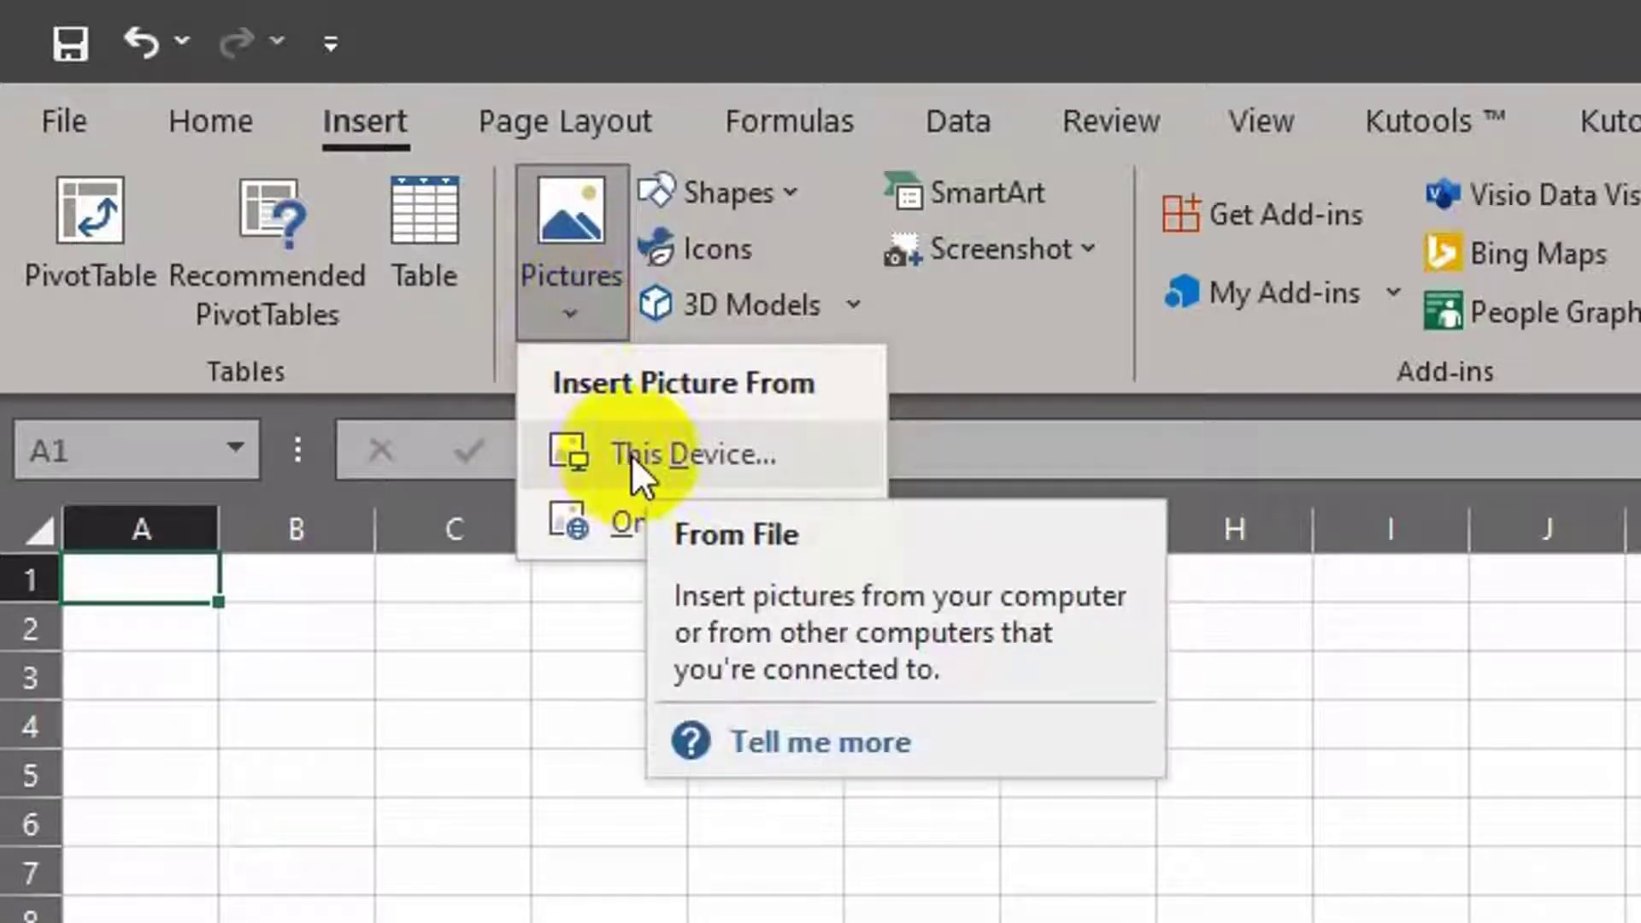
click(660, 460)
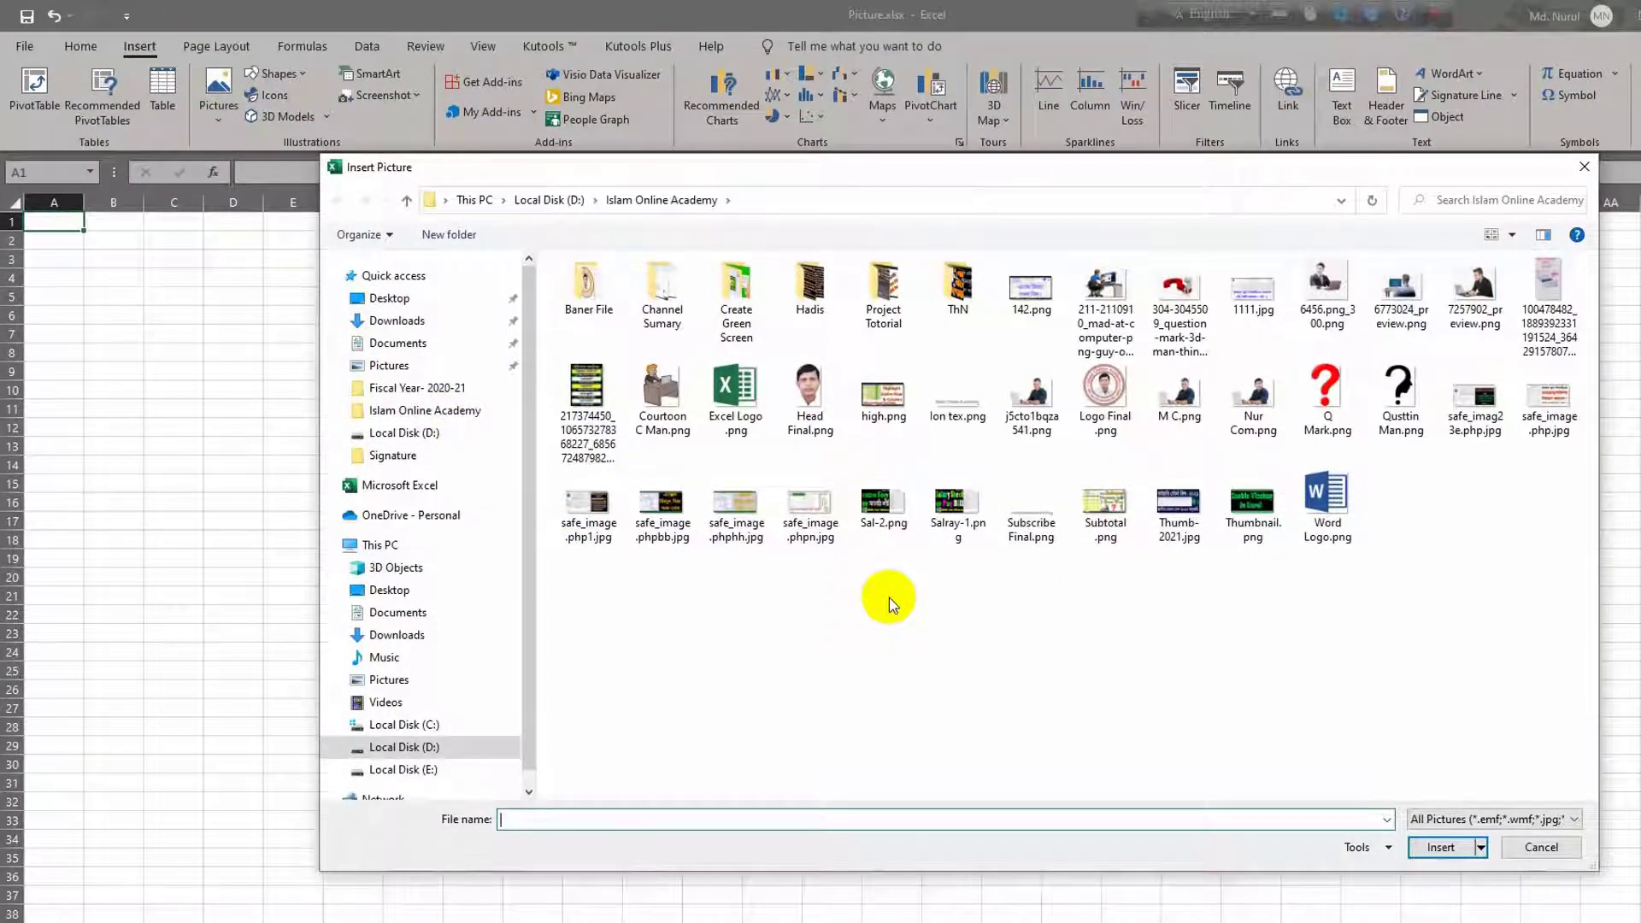
click(1104, 393)
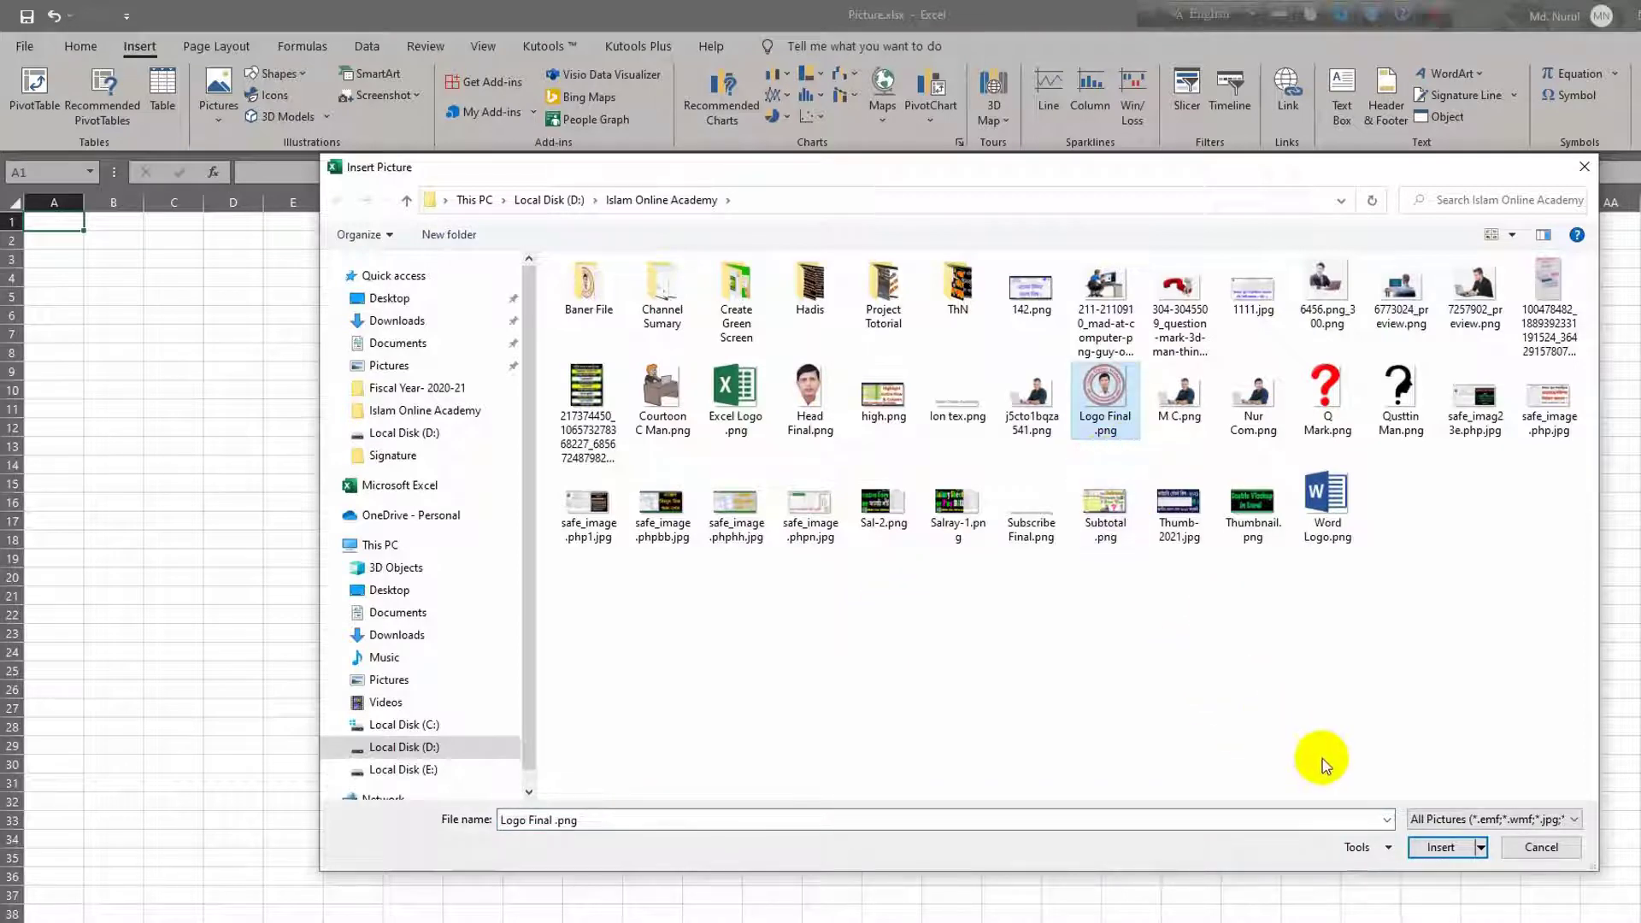
click(1440, 847)
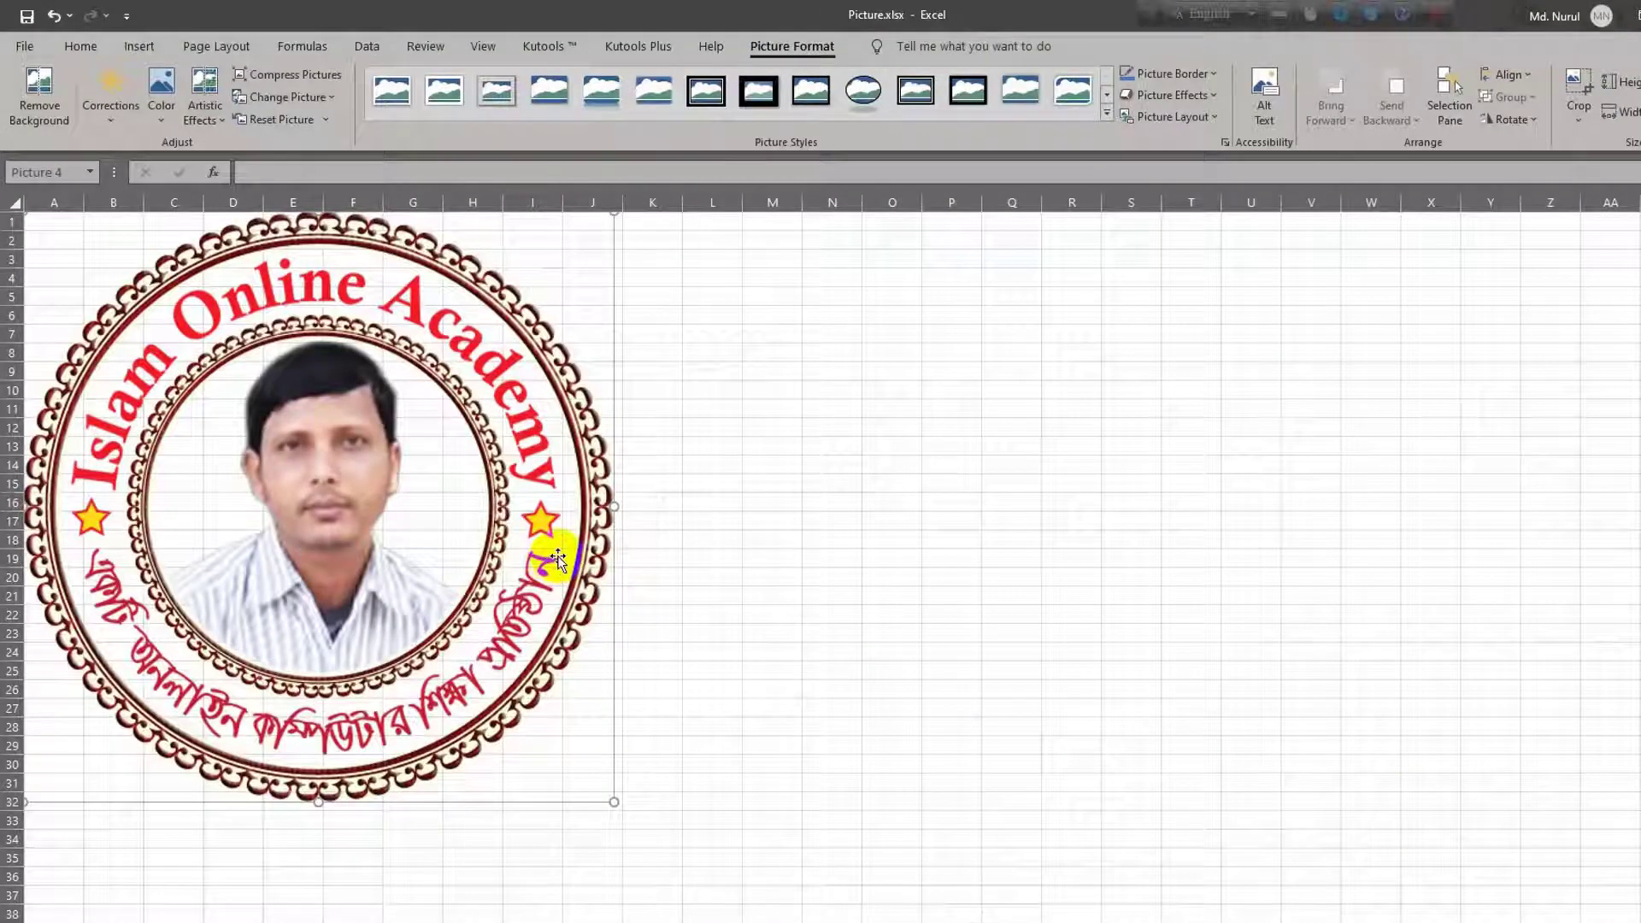
Move the logo near the top-left and make it a 2.65" x 2.65" square.
drag(558, 560, 643, 608)
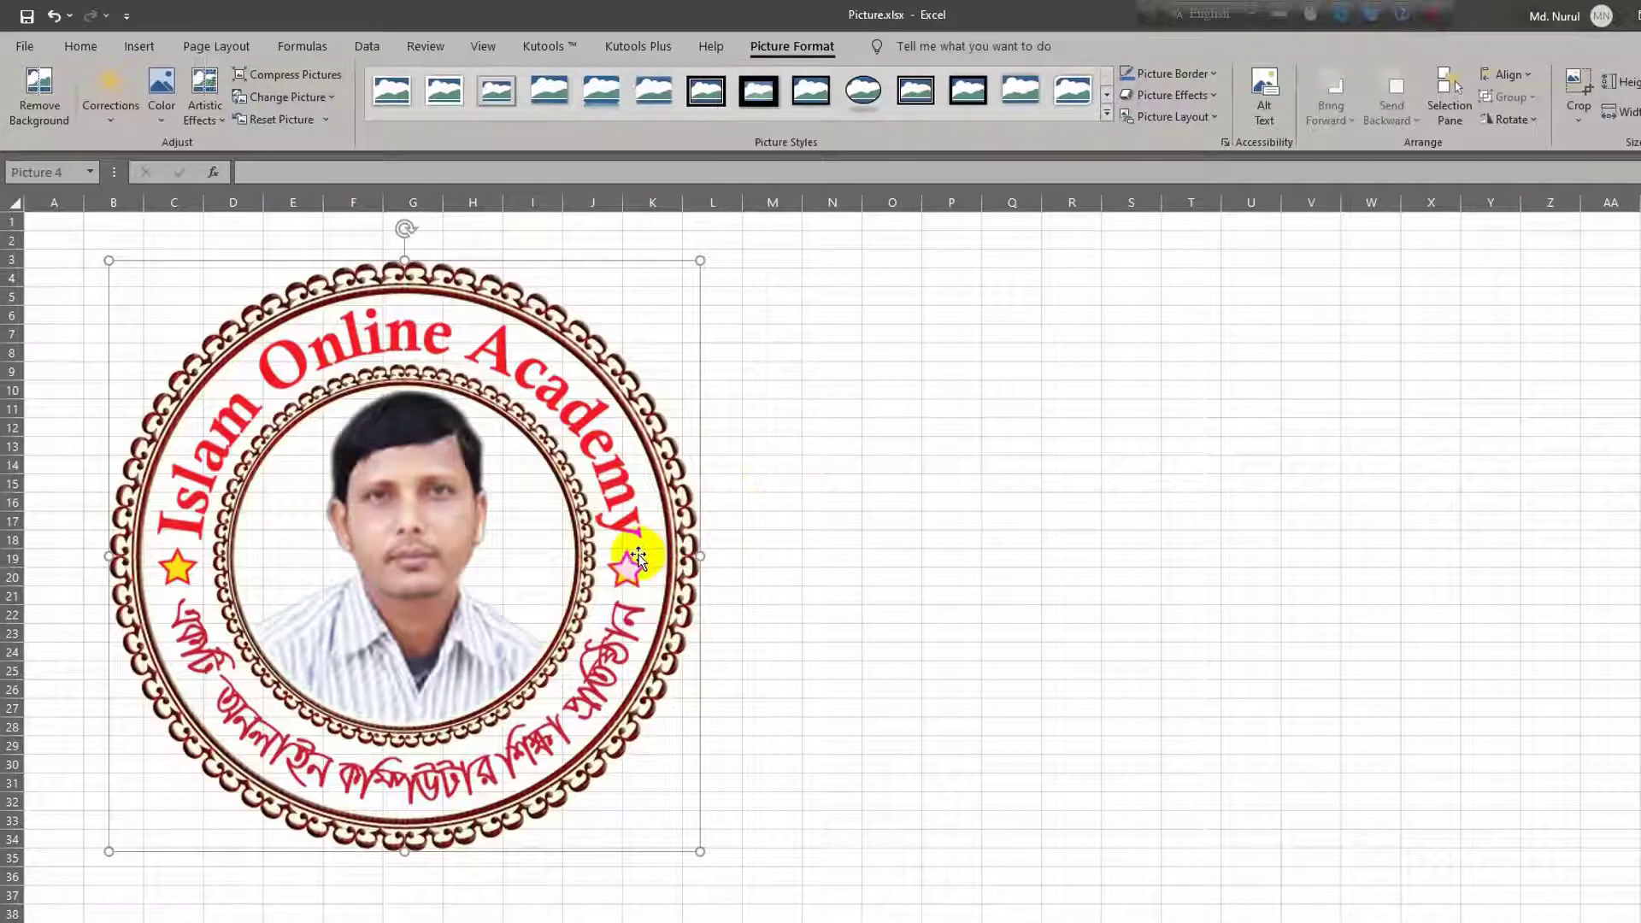
mouse_move(632, 556)
mouse_down()
mouse_move(891, 620)
mouse_move(583, 535)
mouse_up()
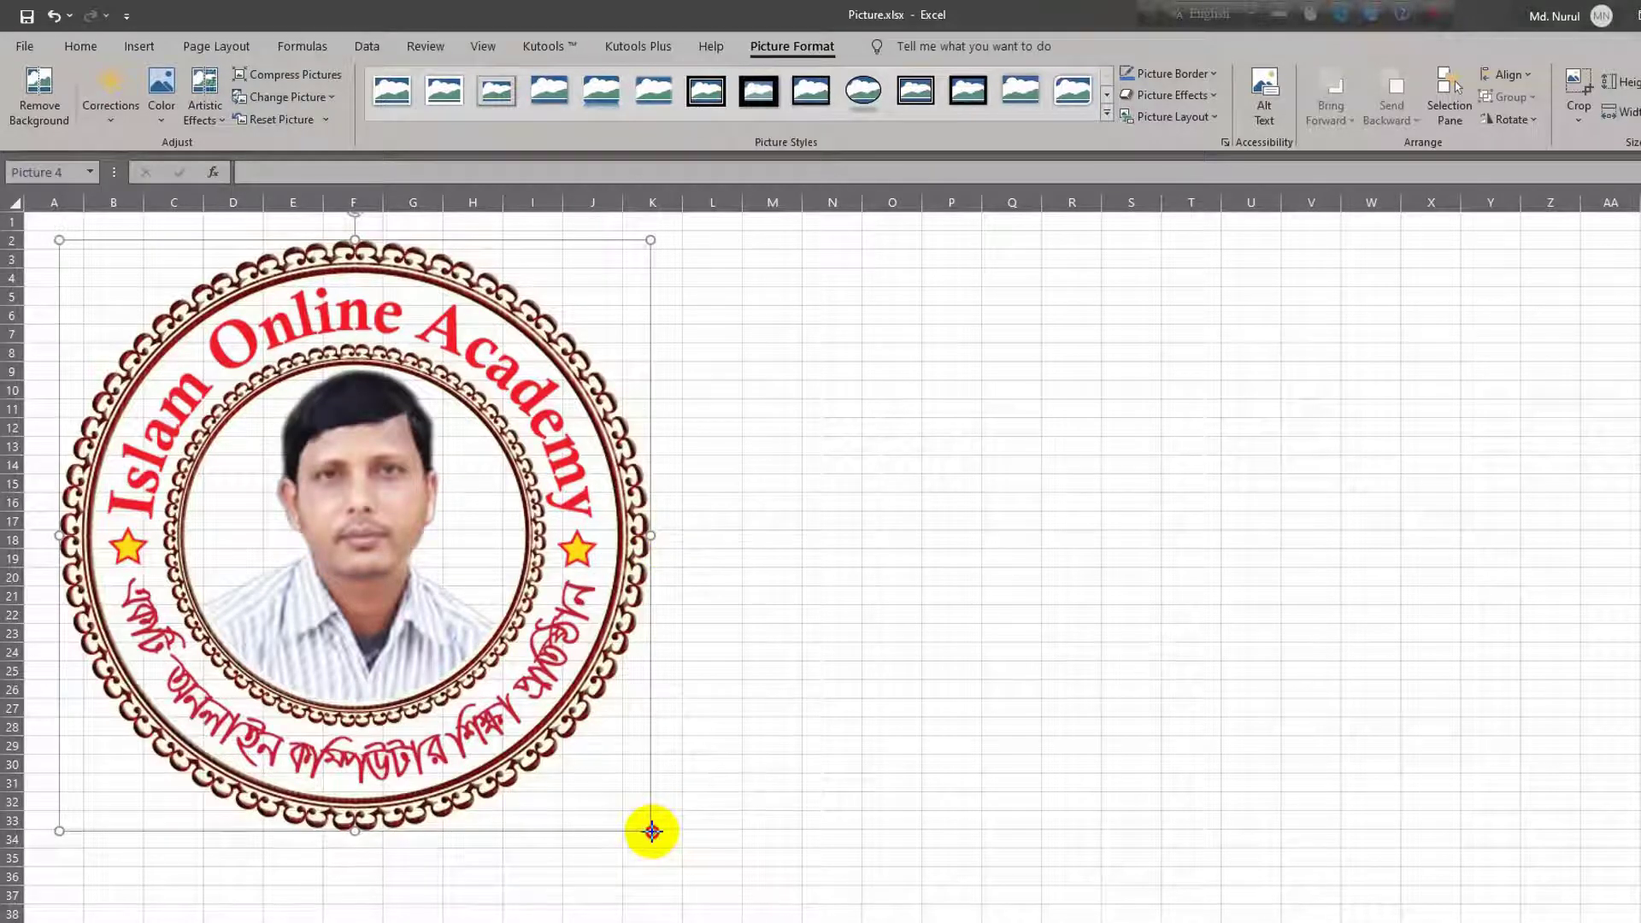
mouse_move(651, 830)
mouse_down()
mouse_move(408, 500)
mouse_move(298, 396)
mouse_move(191, 376)
mouse_up()
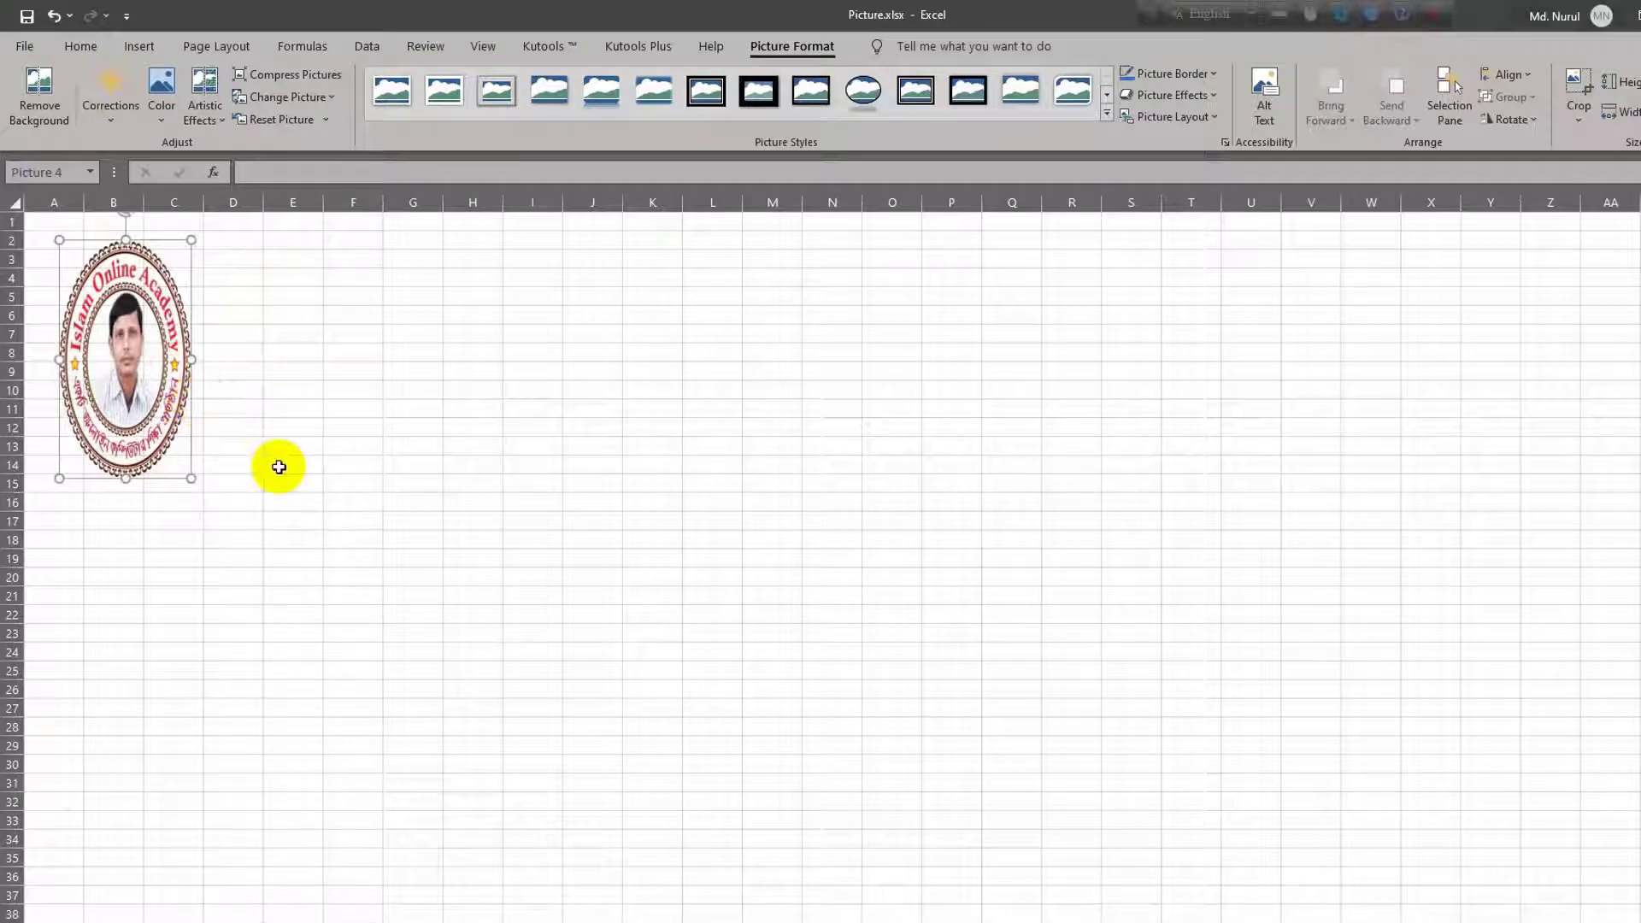
key(ctrl+z)
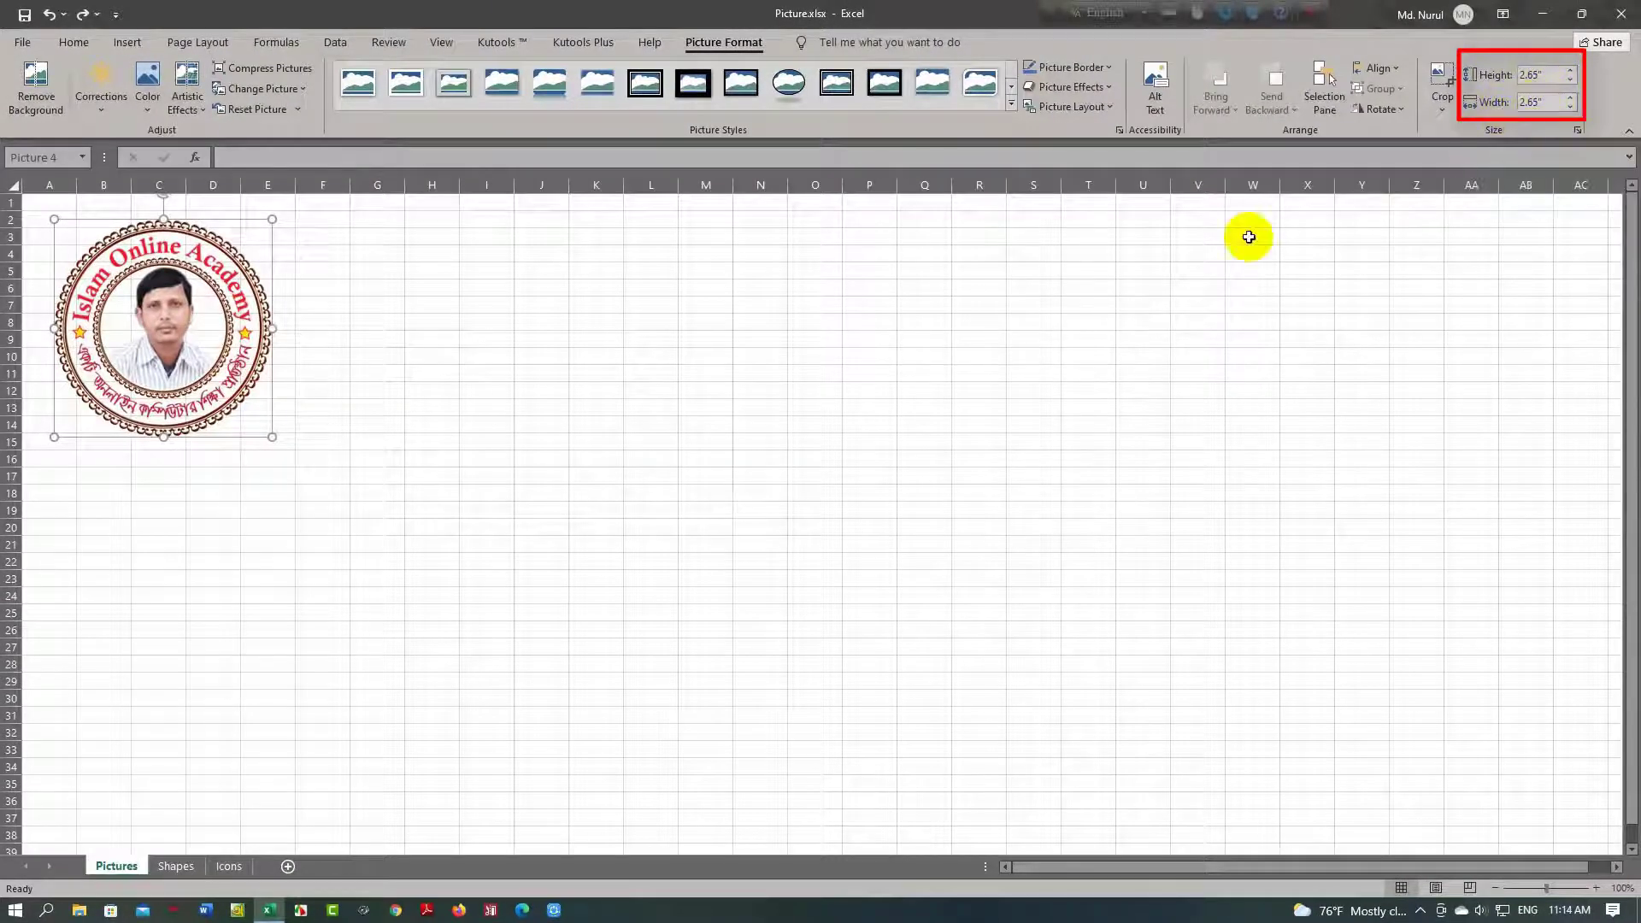
key(Escape)
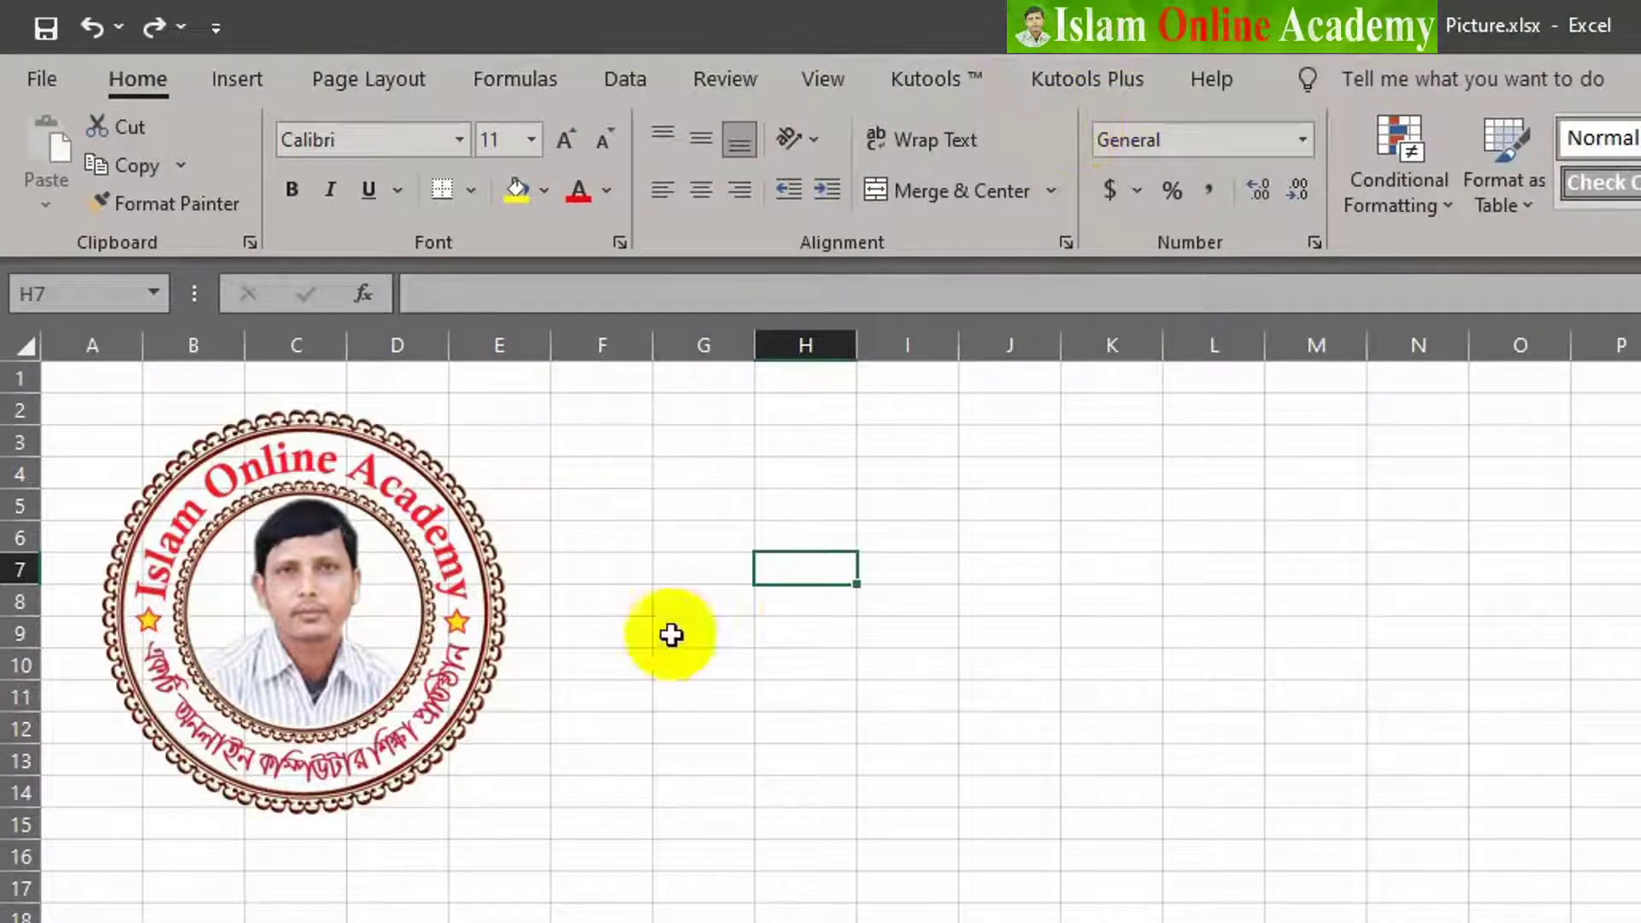
Run Remove Background on the logo picture and keep the changes.
click(444, 647)
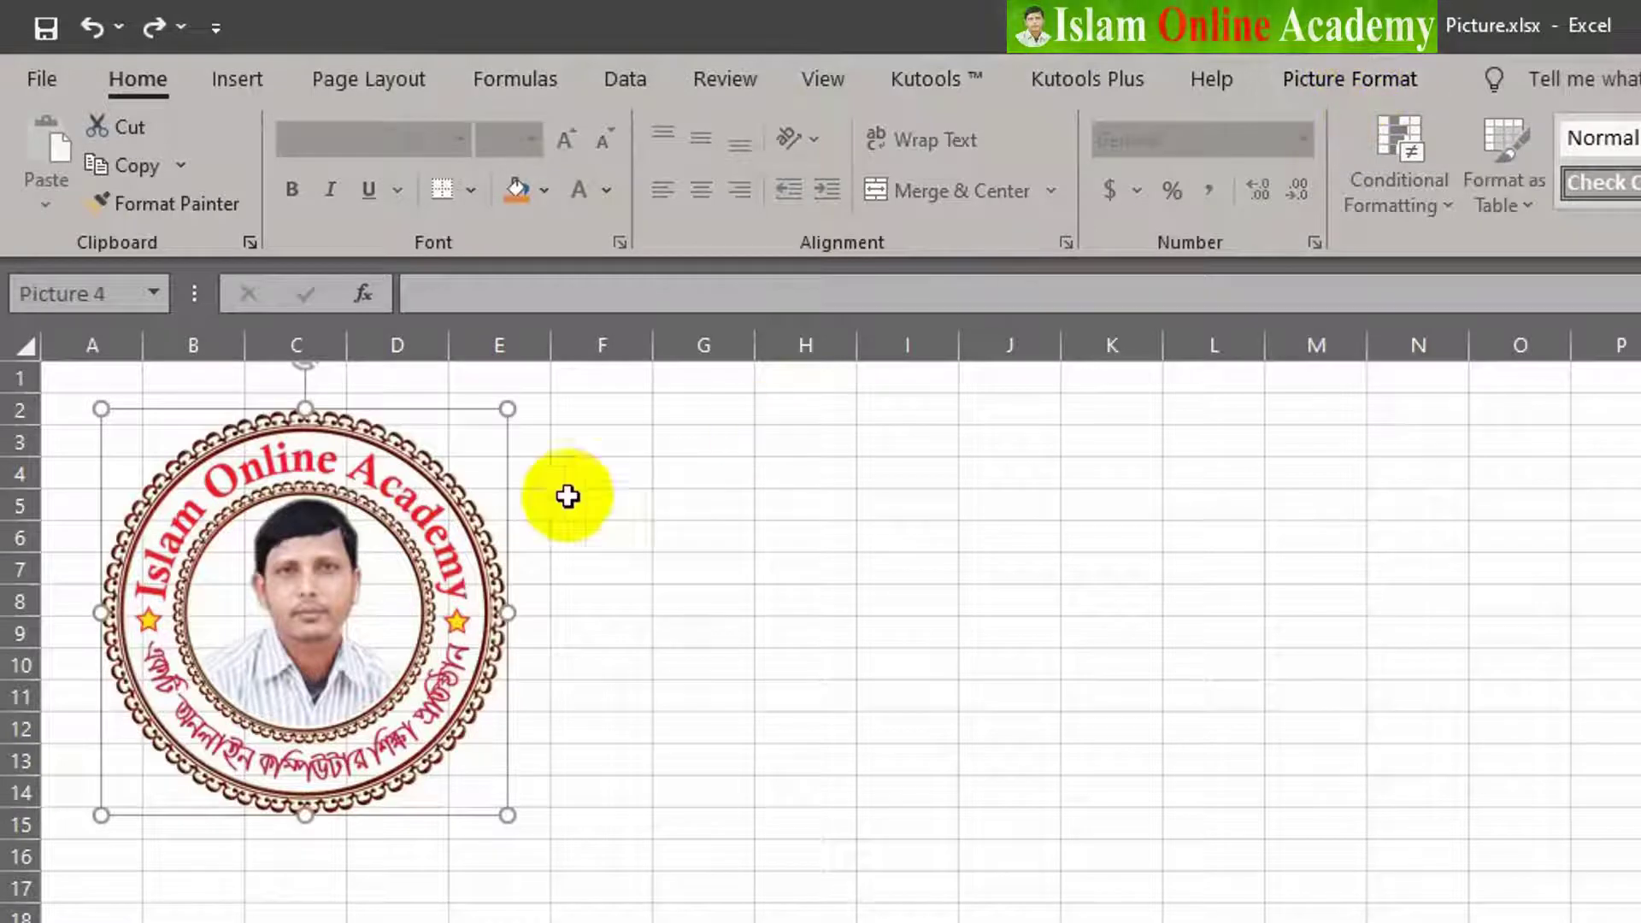
click(1331, 83)
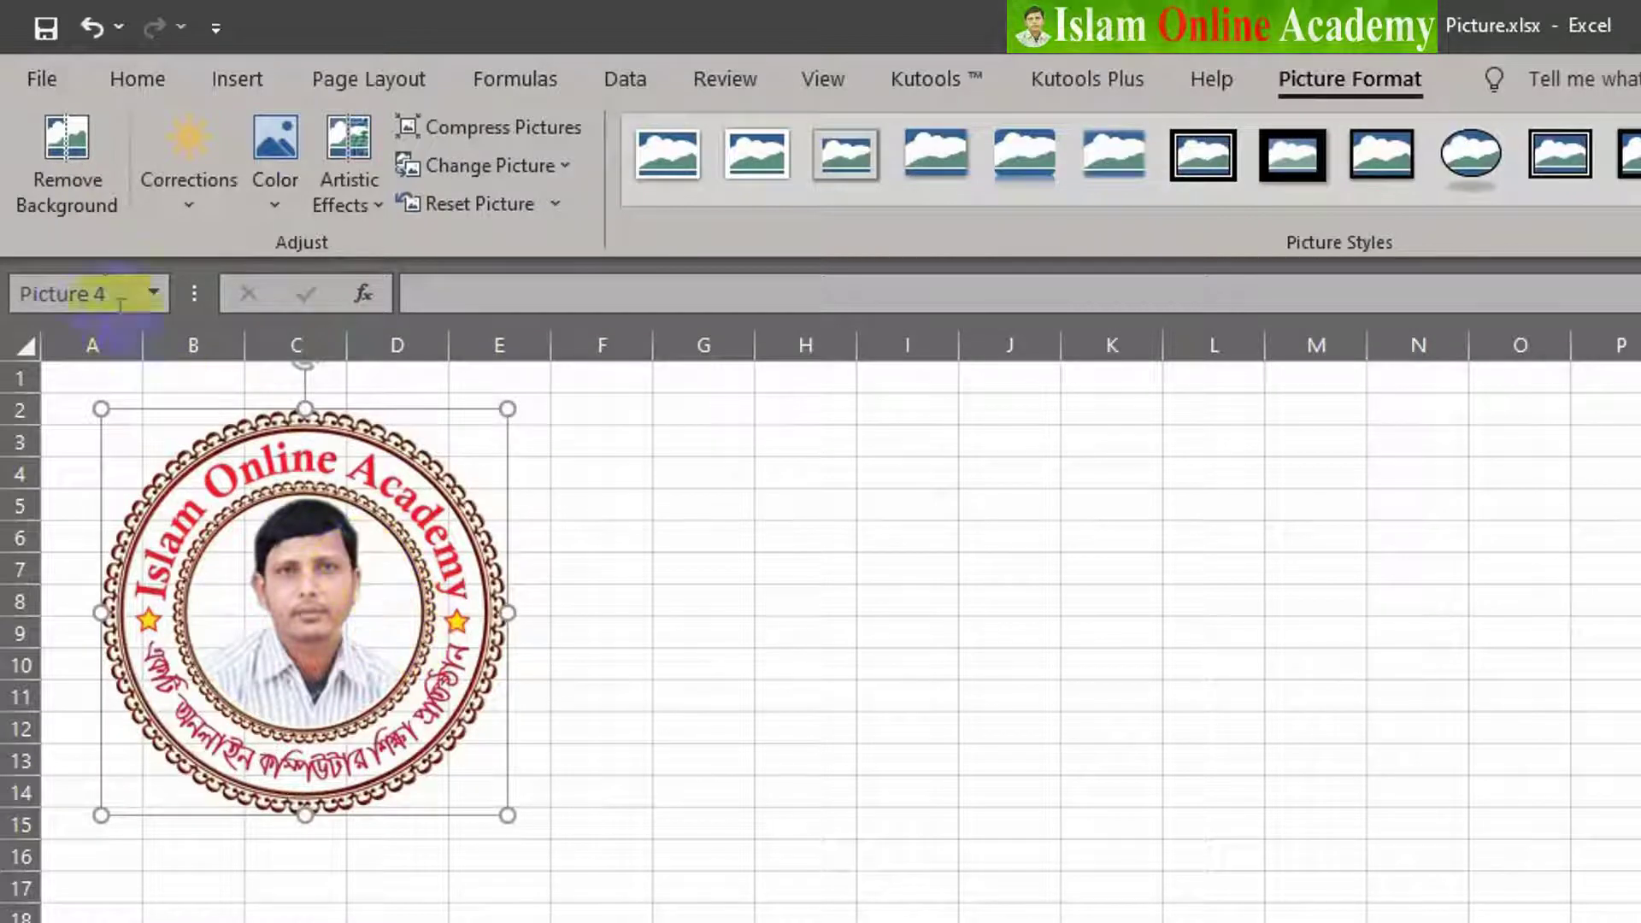
click(68, 202)
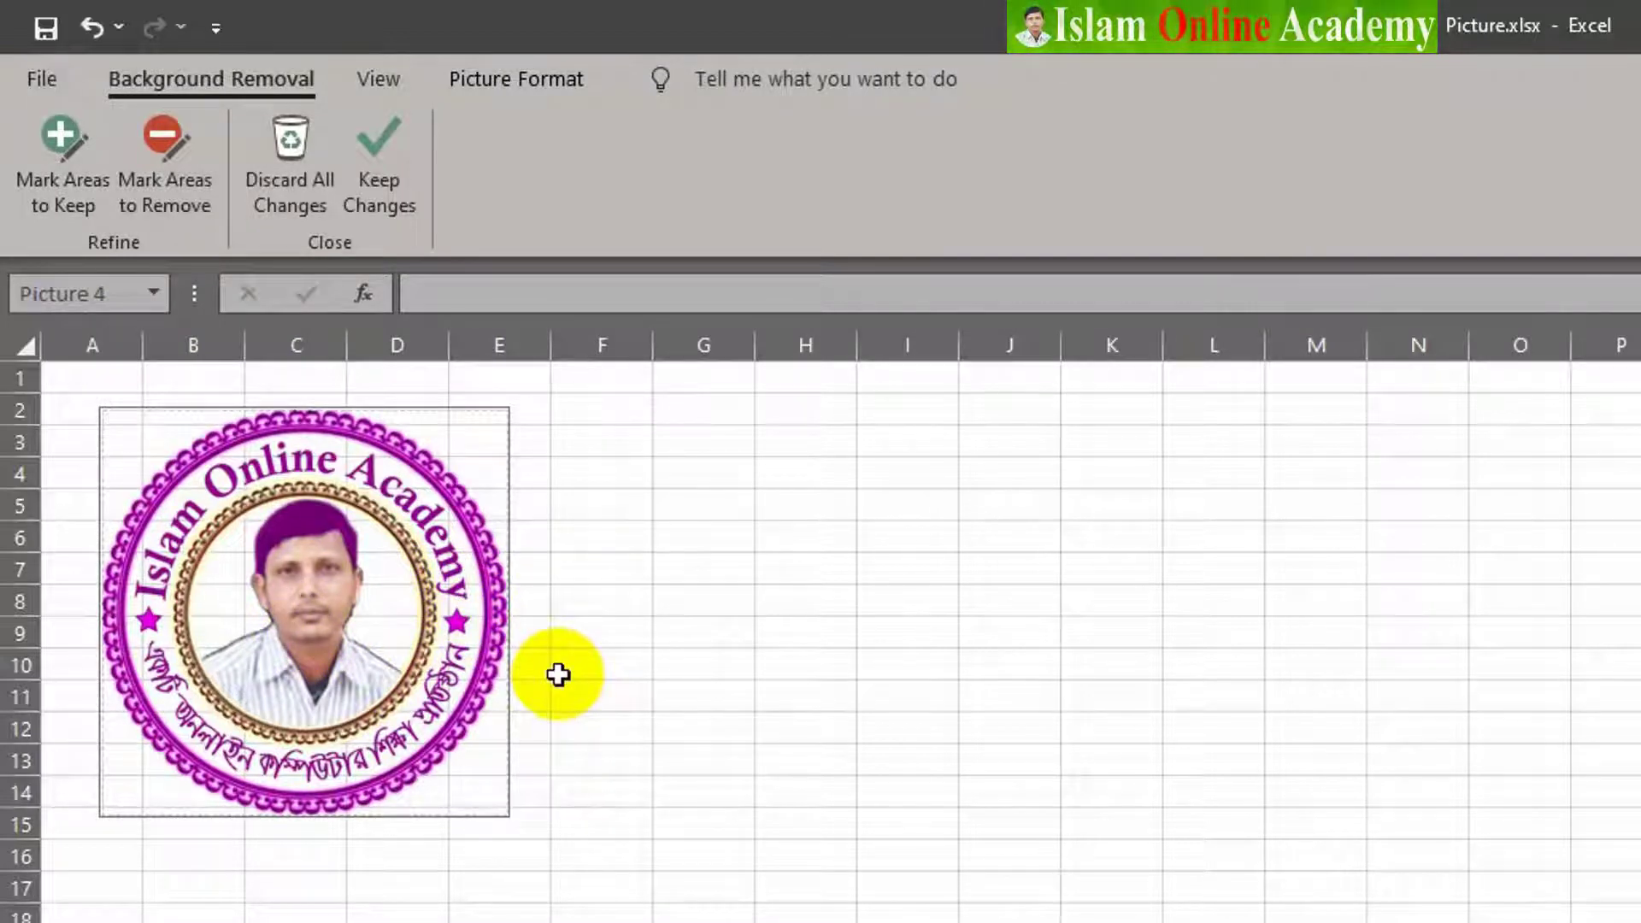
click(558, 675)
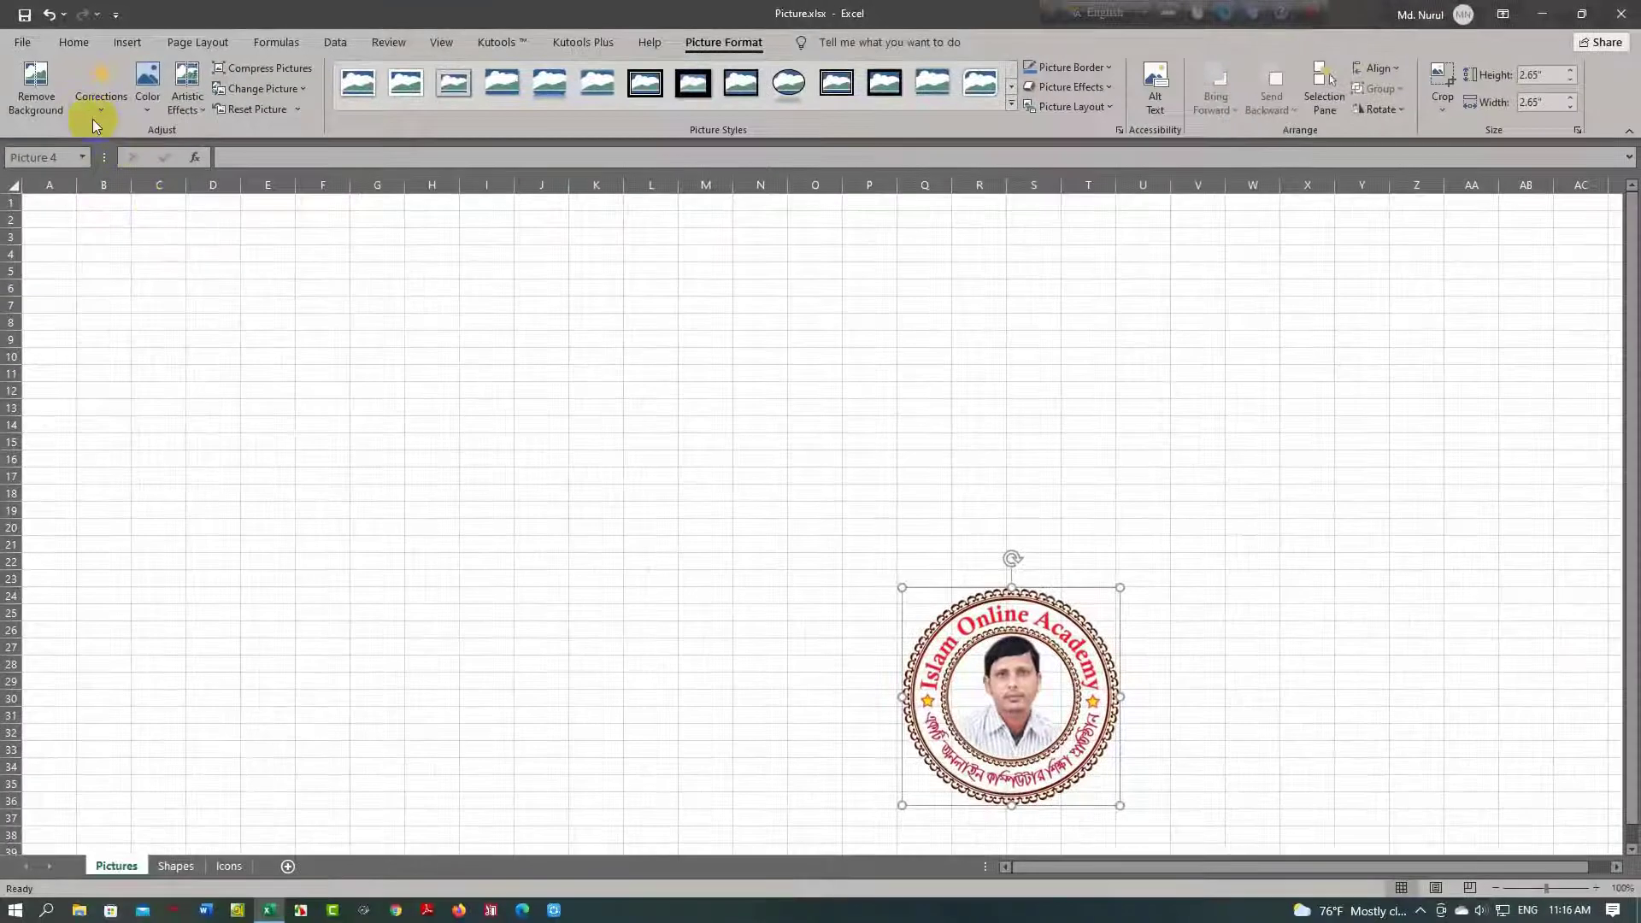
click(100, 113)
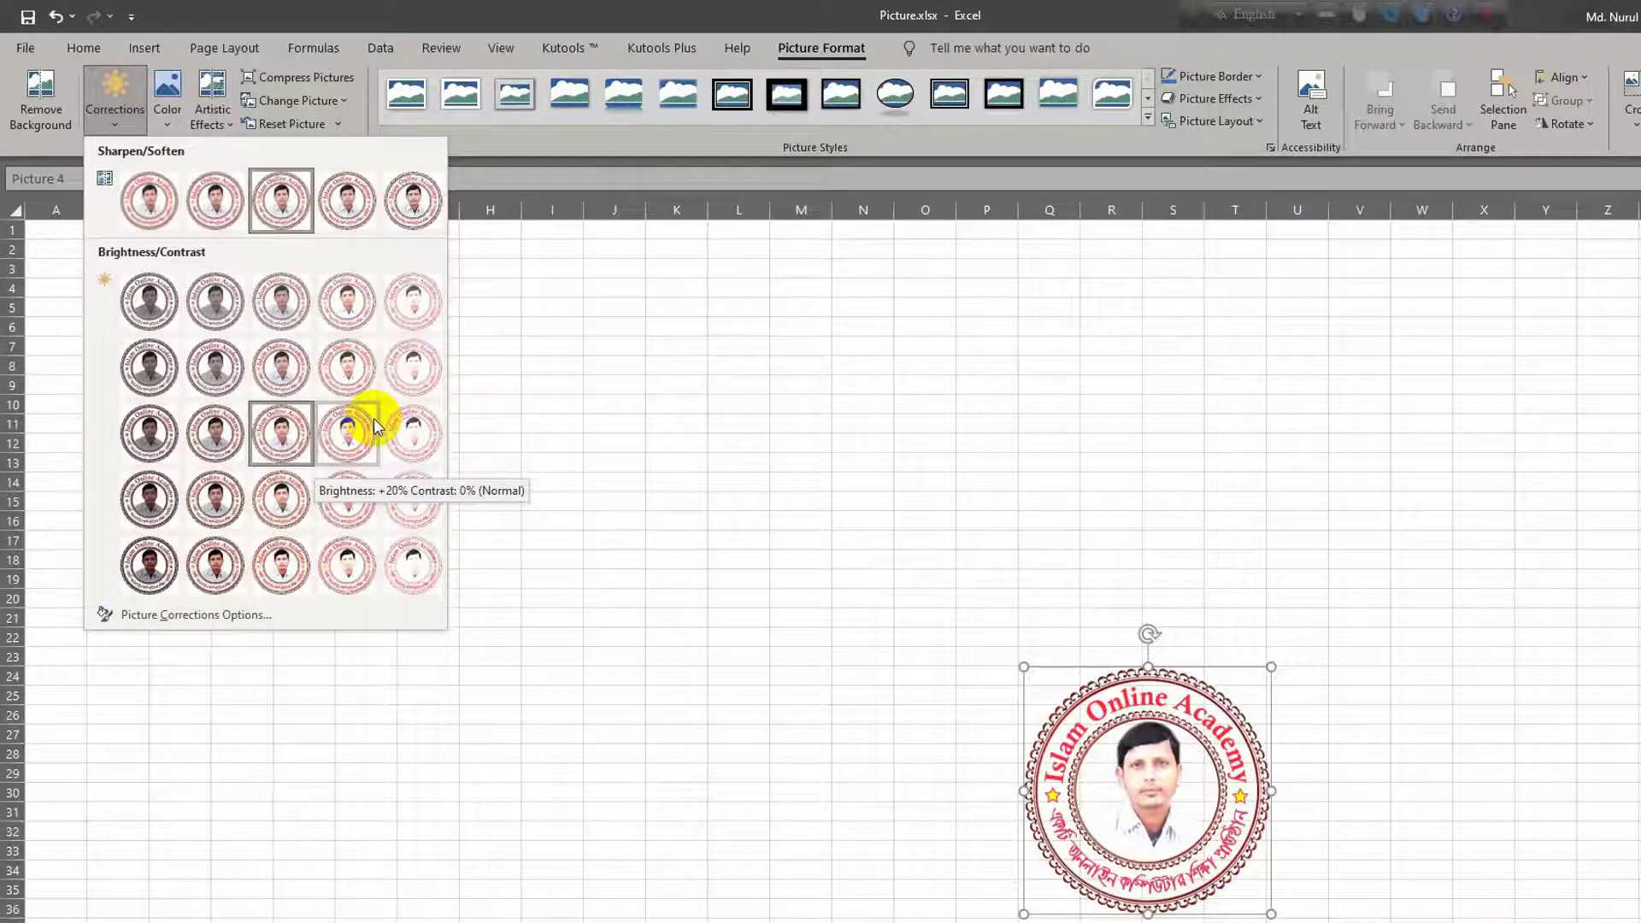
click(494, 356)
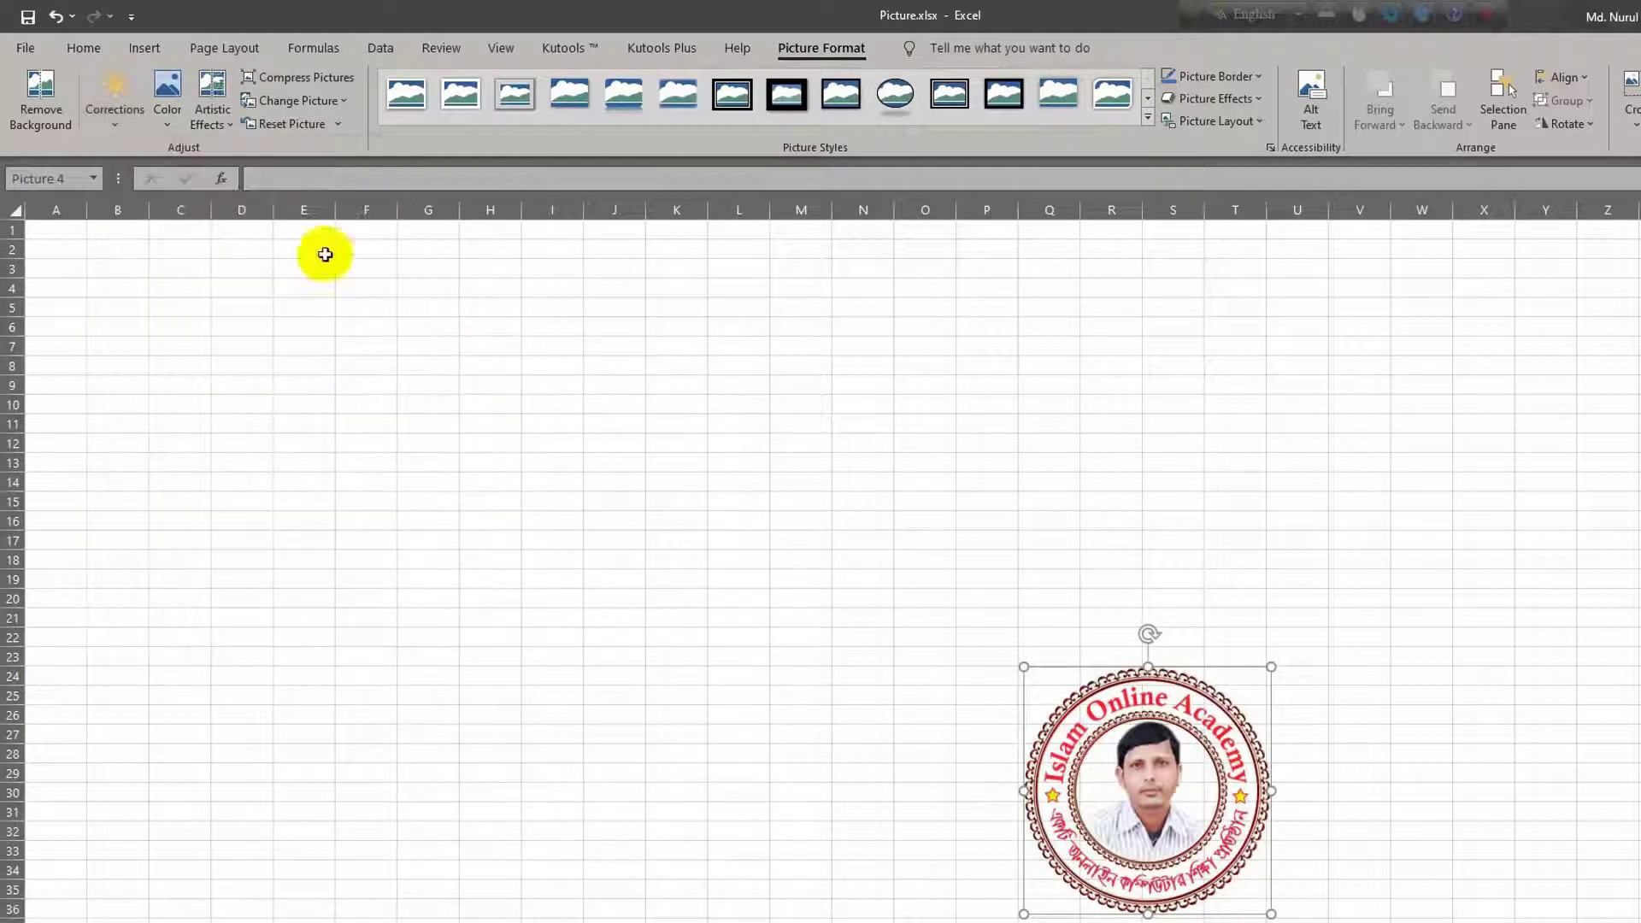
click(167, 134)
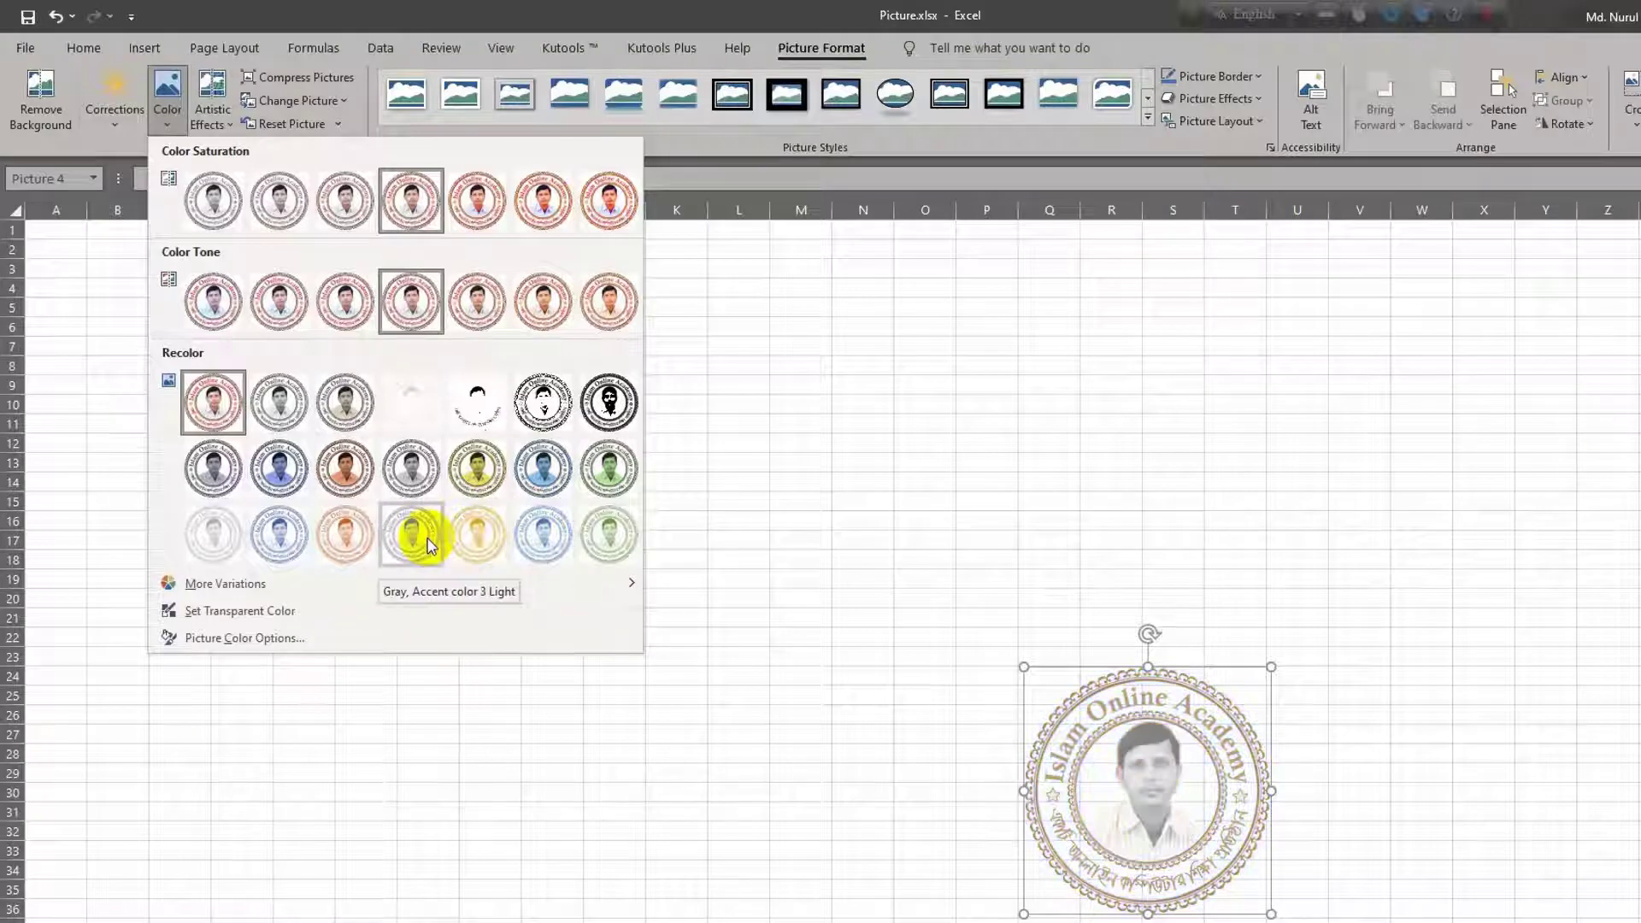
click(232, 125)
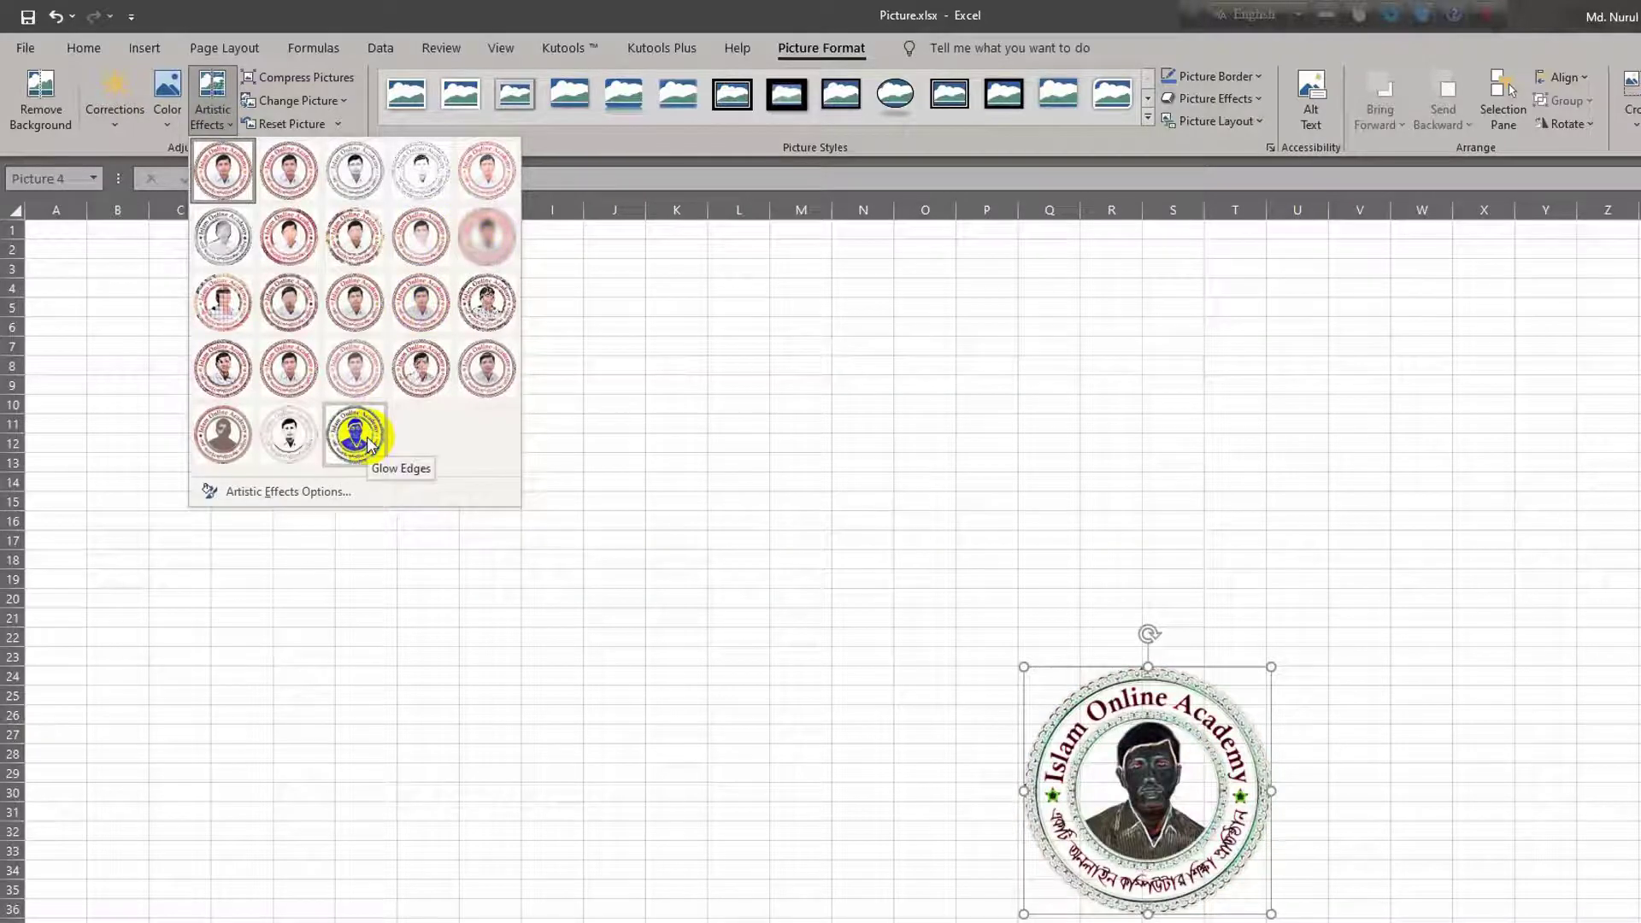
click(323, 122)
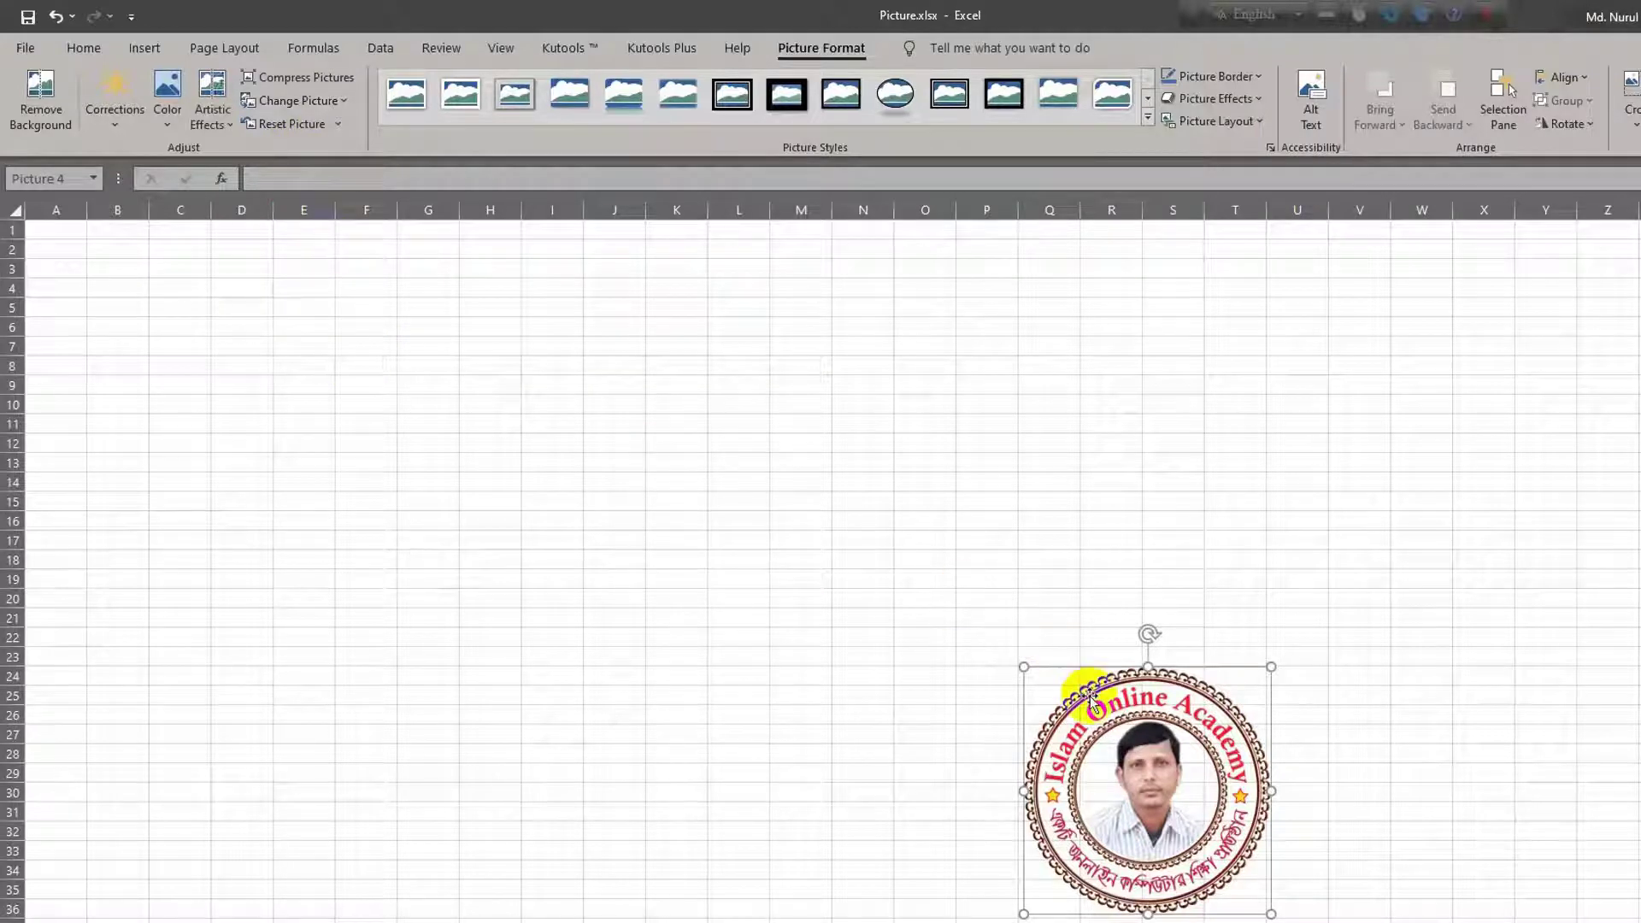
click(168, 119)
click(609, 405)
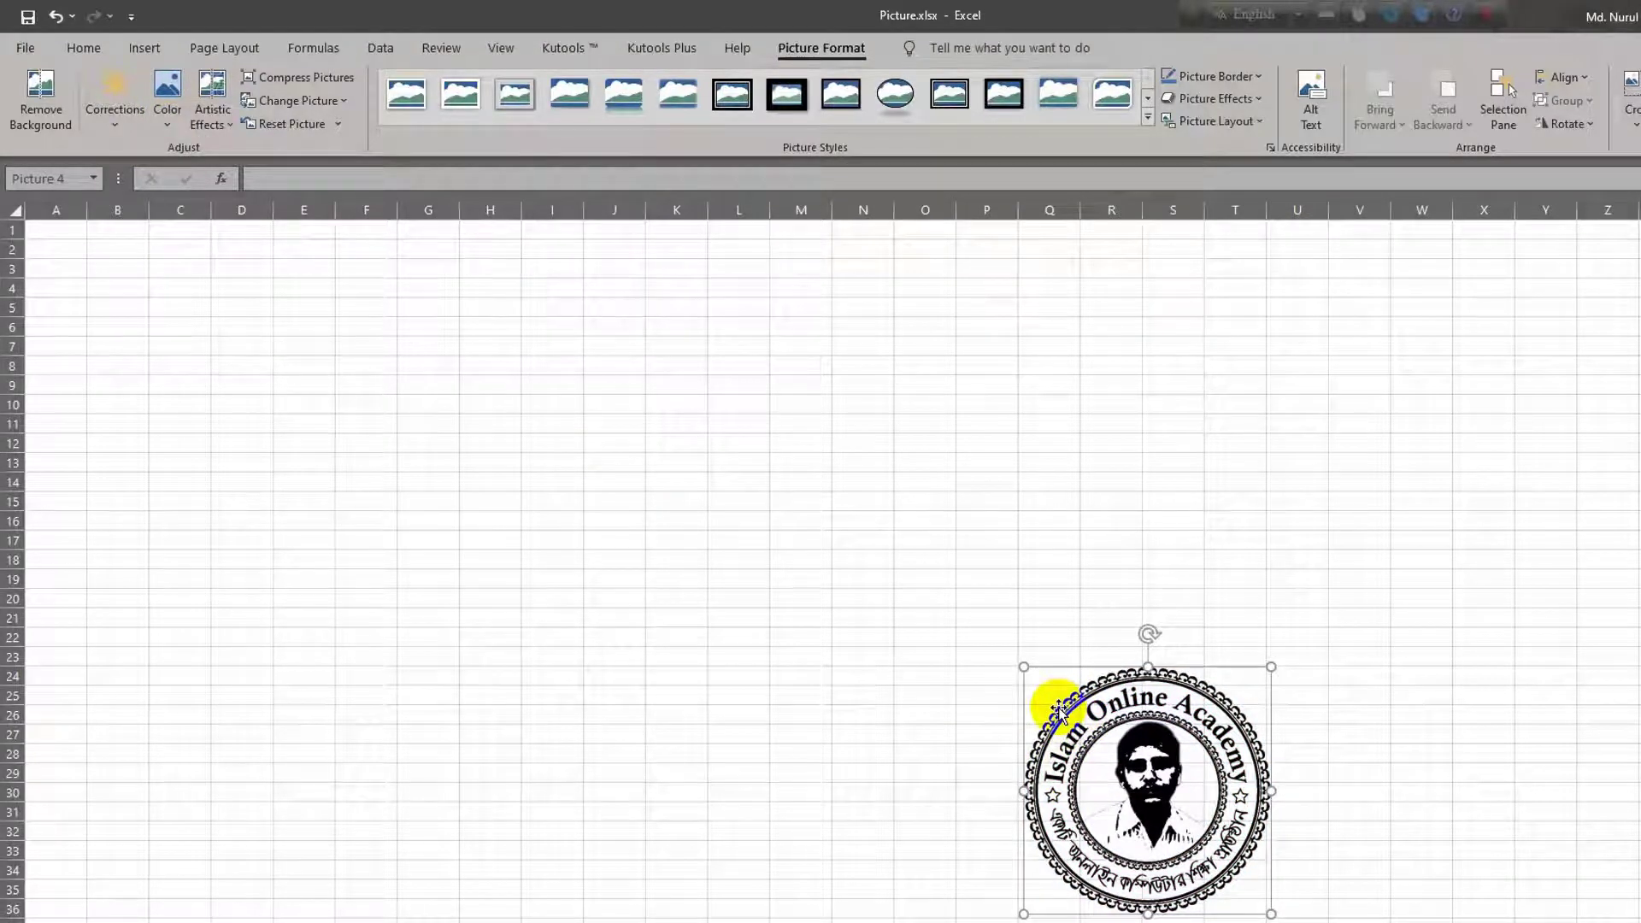
click(288, 126)
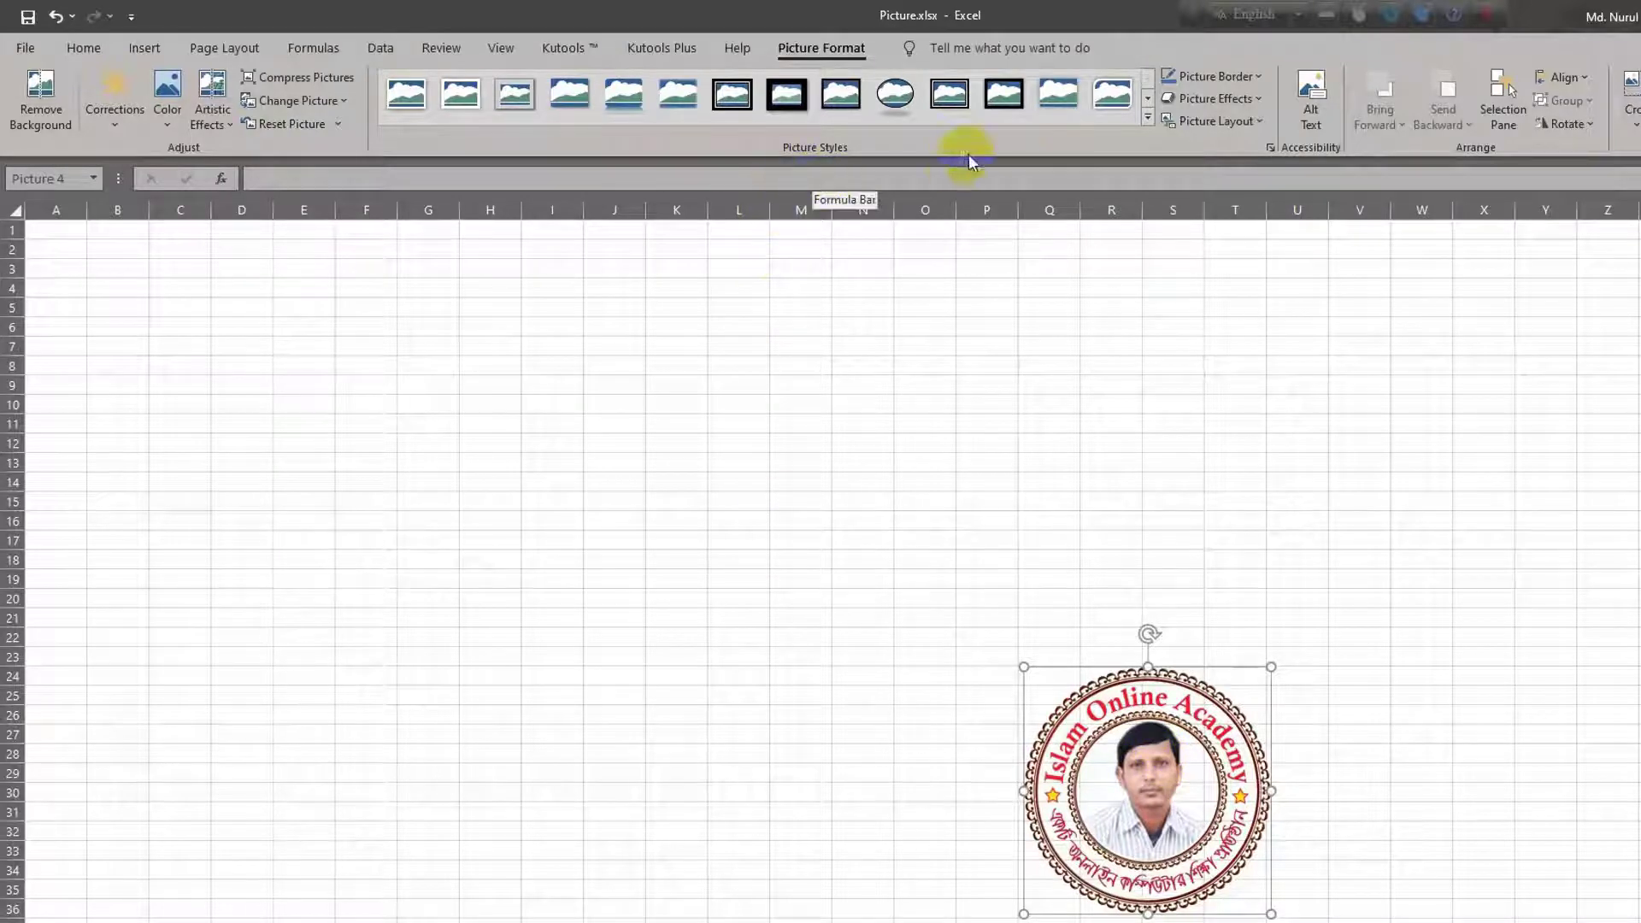
Move the unstyled logo up-left to about L16:P29 and reselect it.
click(1150, 120)
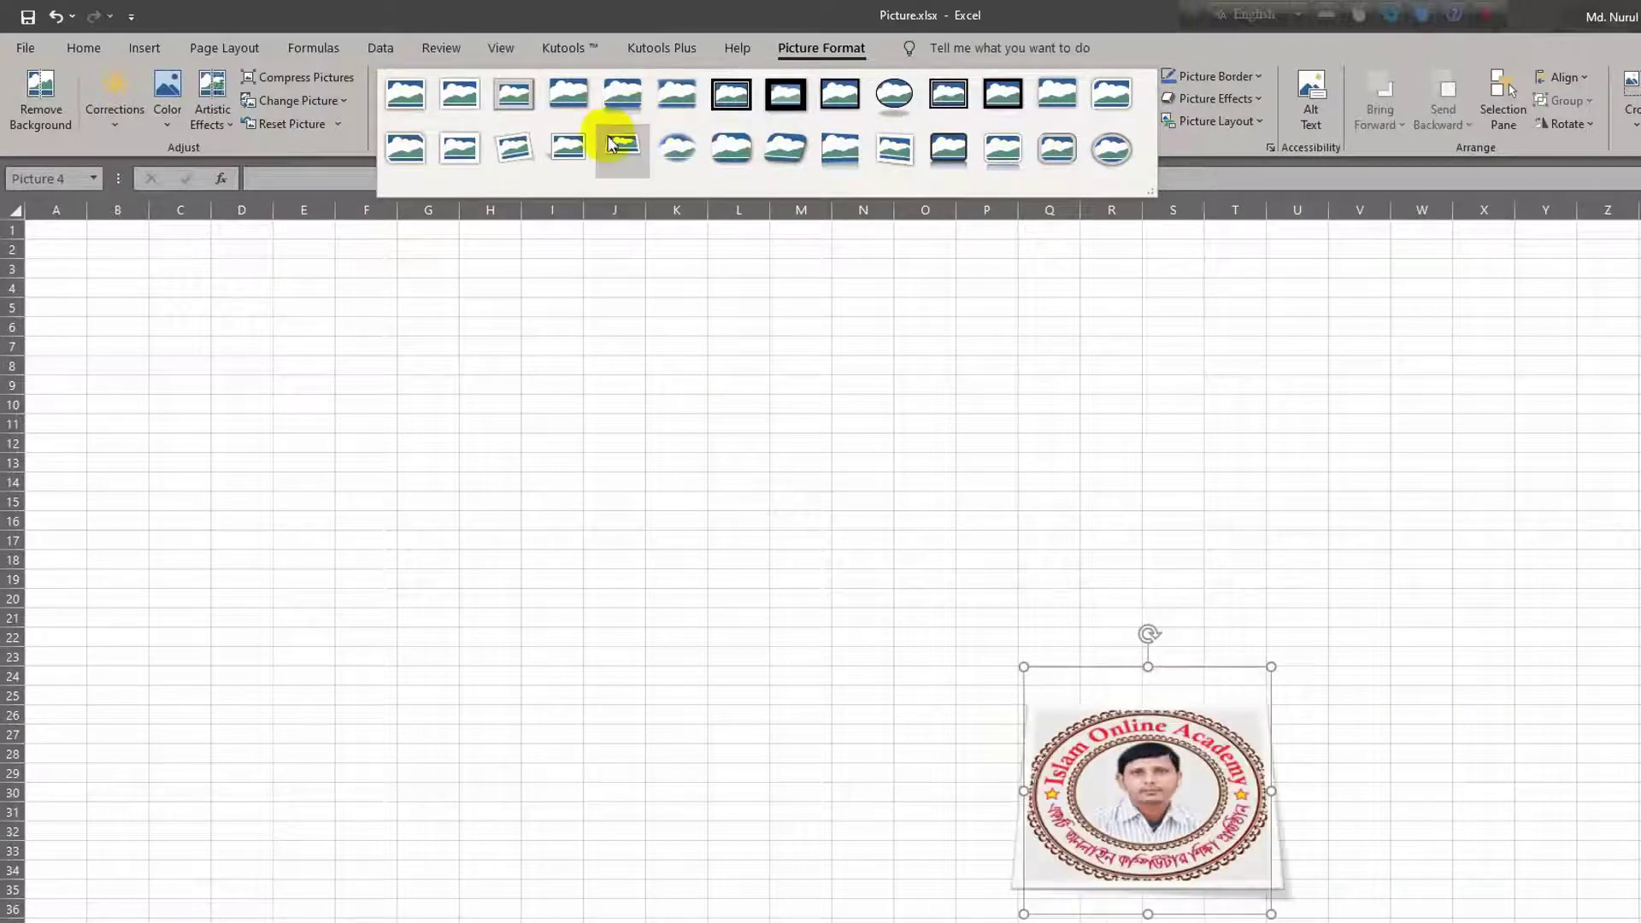
click(1178, 328)
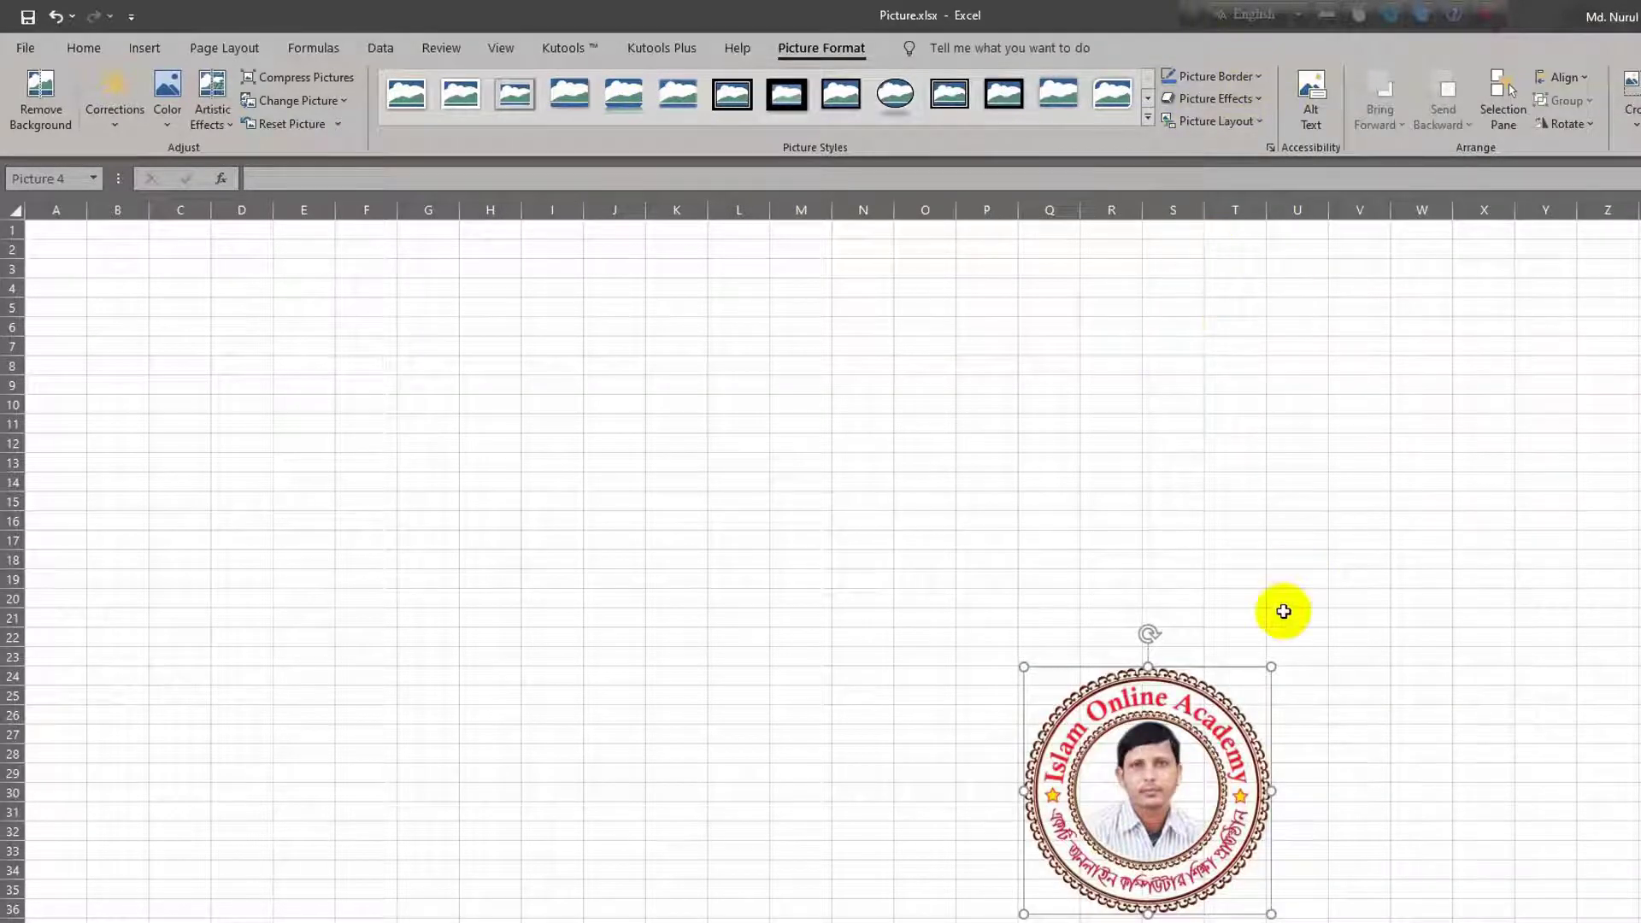
drag(1203, 735, 939, 598)
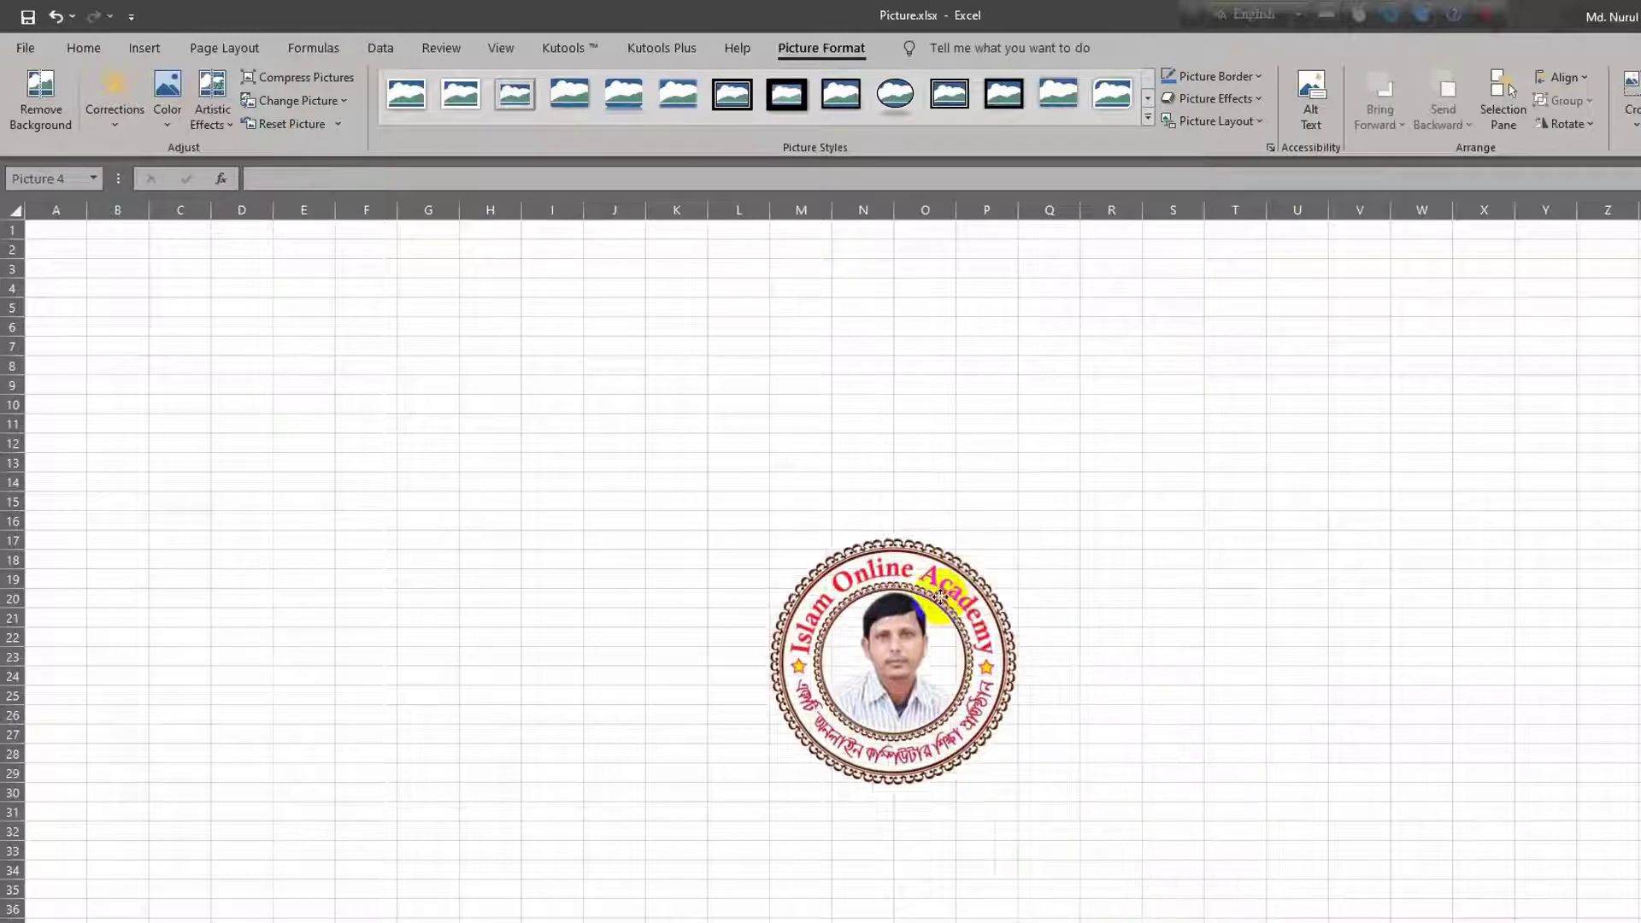
click(1151, 617)
double_click(940, 560)
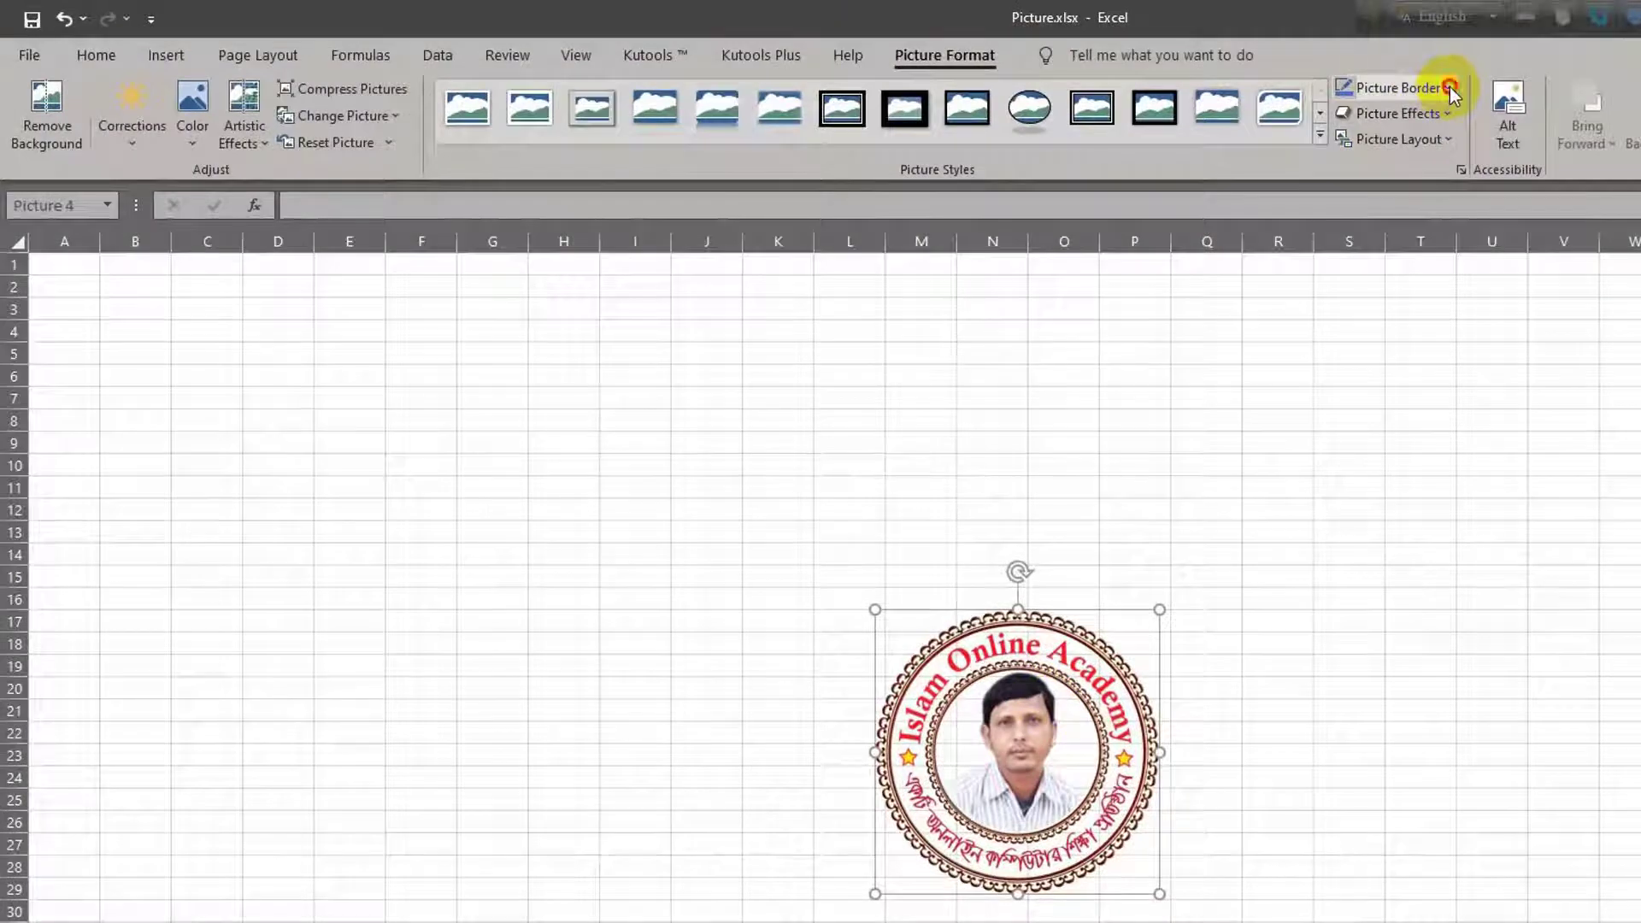
click(1437, 86)
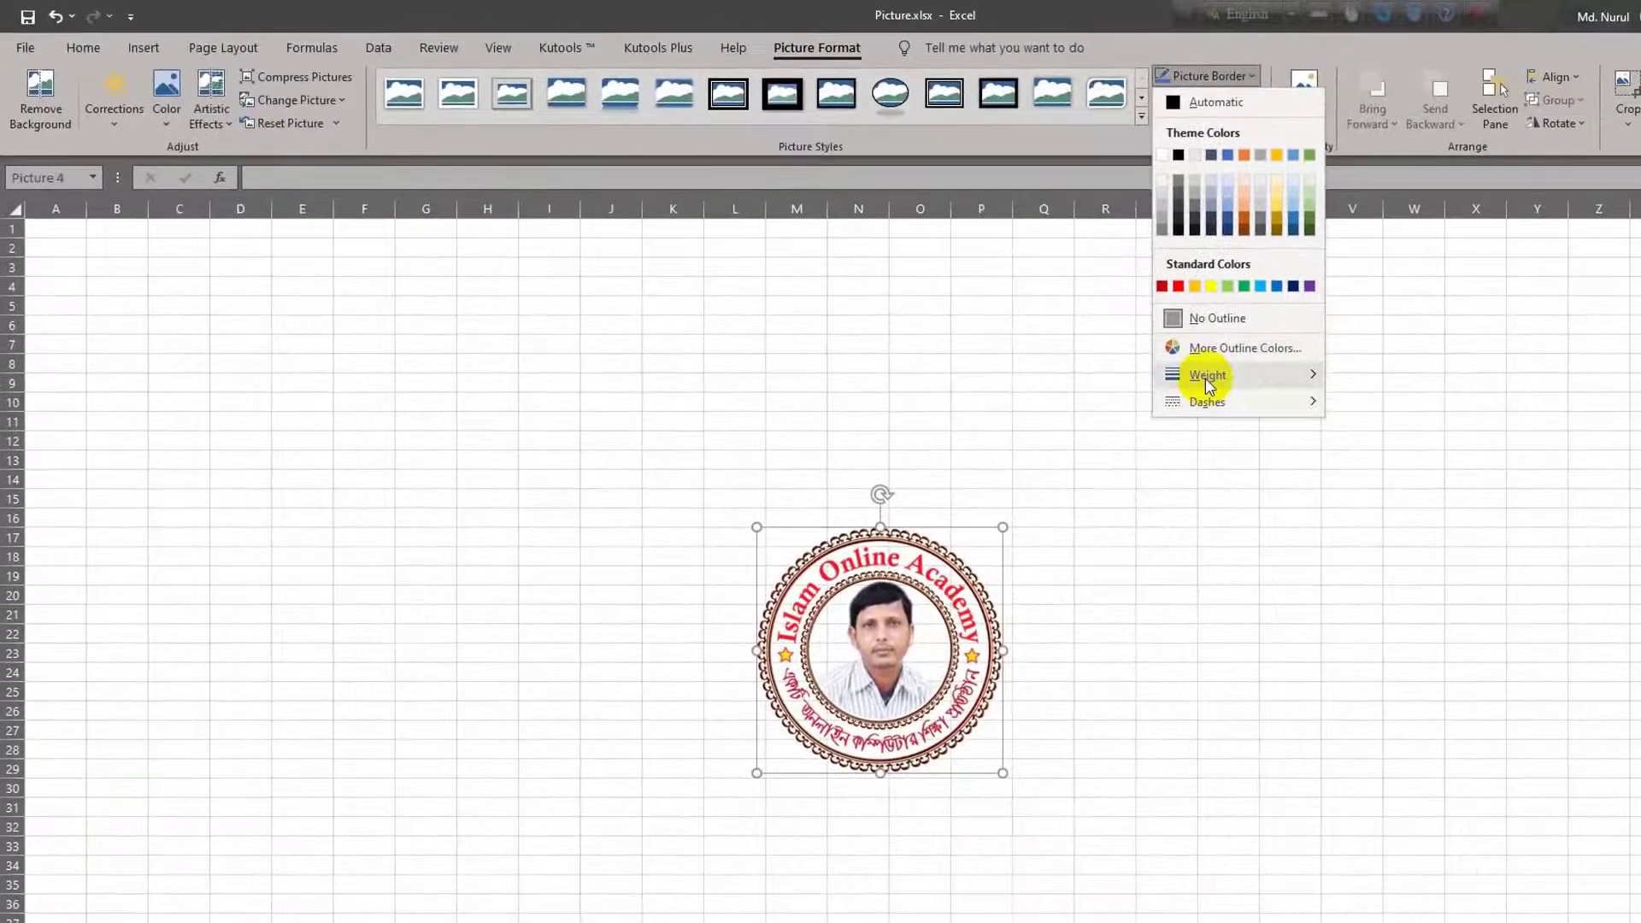
mouse_move(1208, 374)
click(1410, 509)
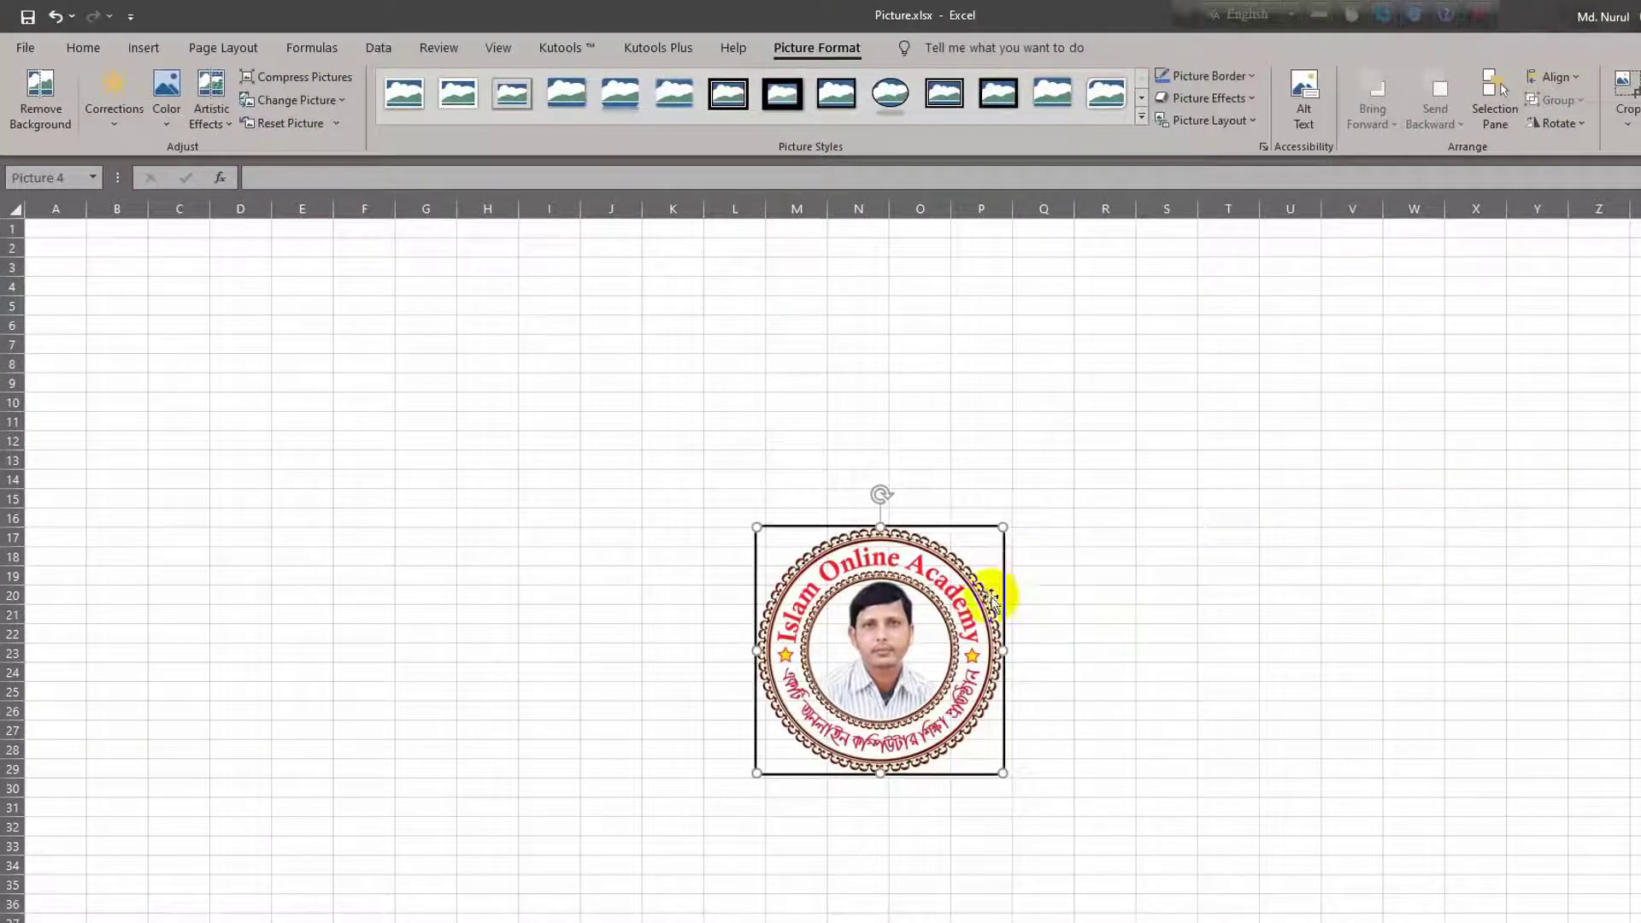
click(1253, 100)
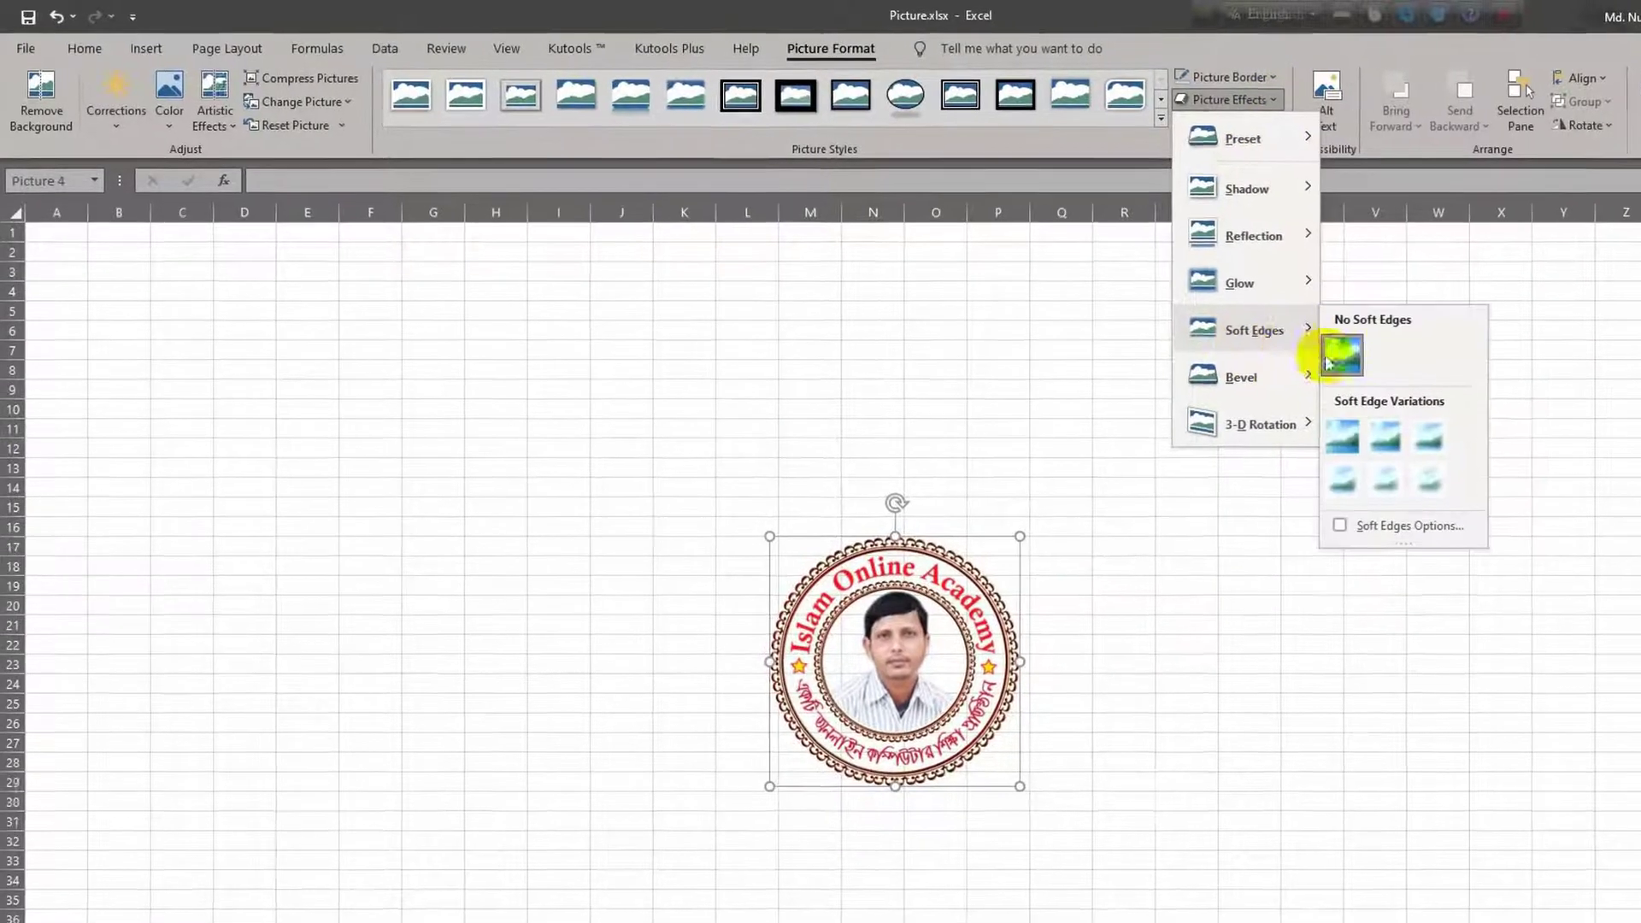
mouse_move(1388, 467)
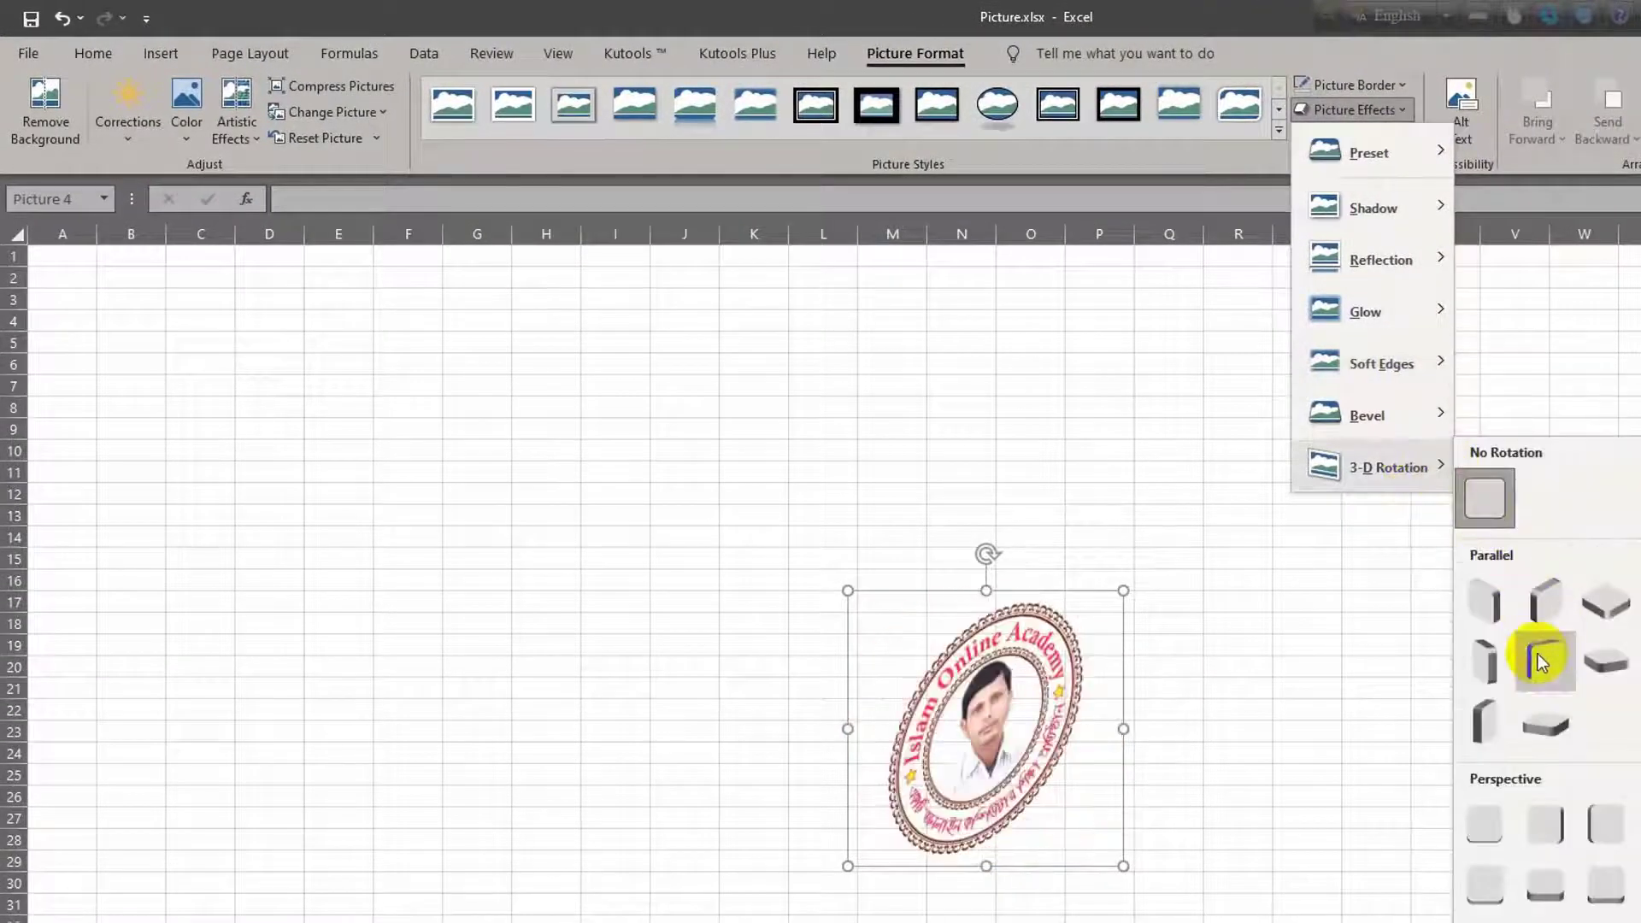
click(1511, 361)
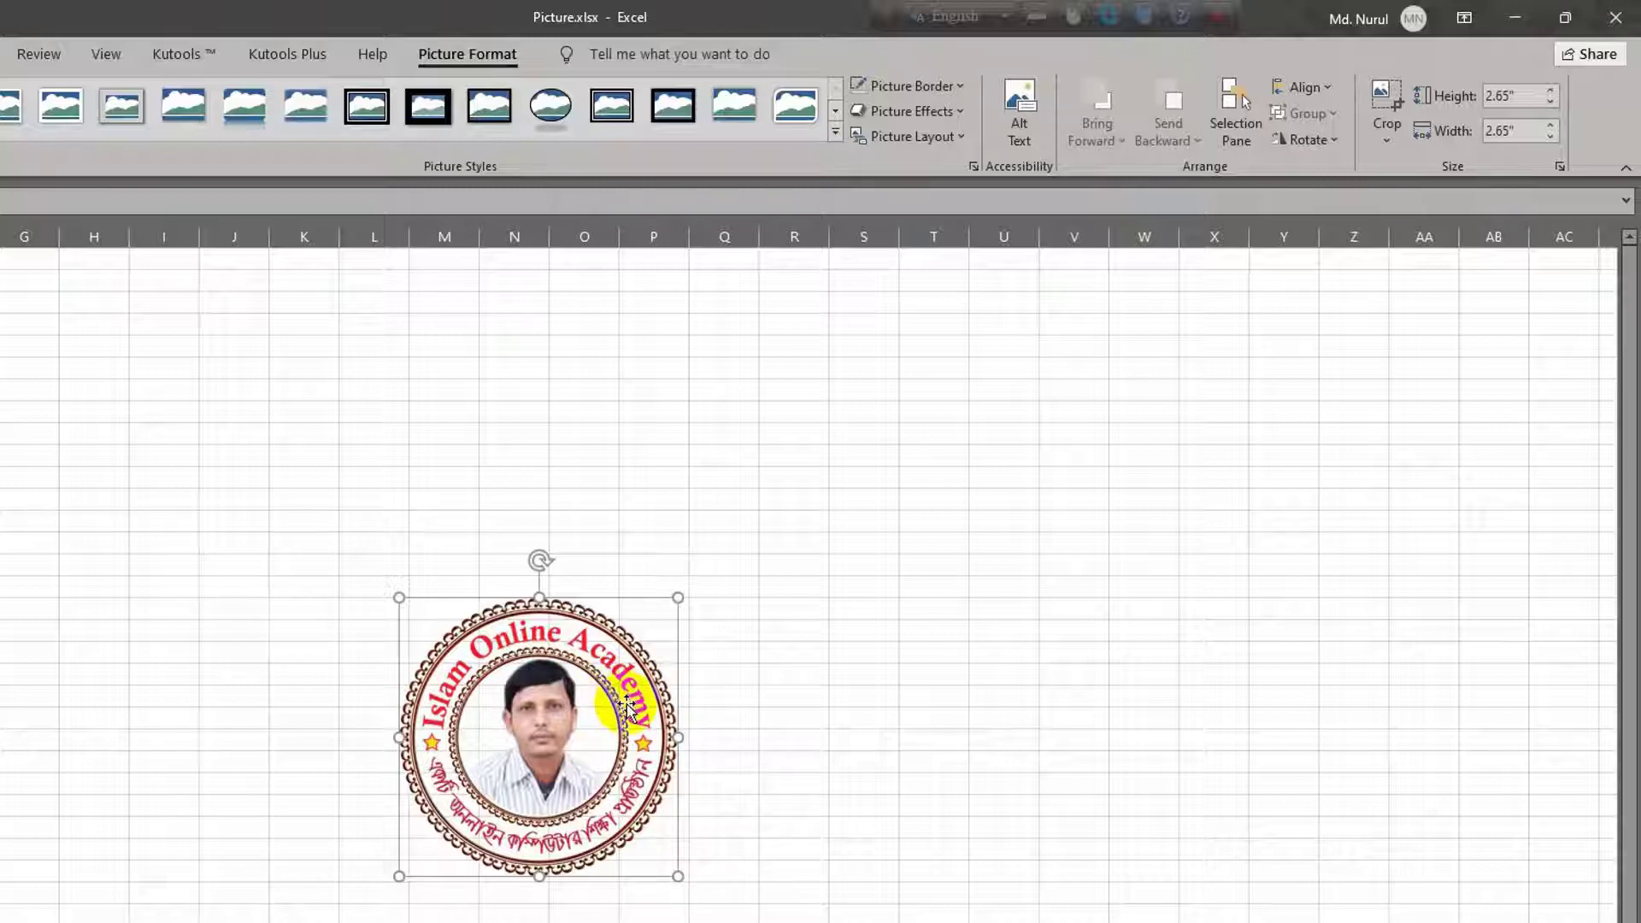
Duplicate the logo, overlap the copies, and test Send Backward and Bring Forward.
drag(626, 703, 923, 702)
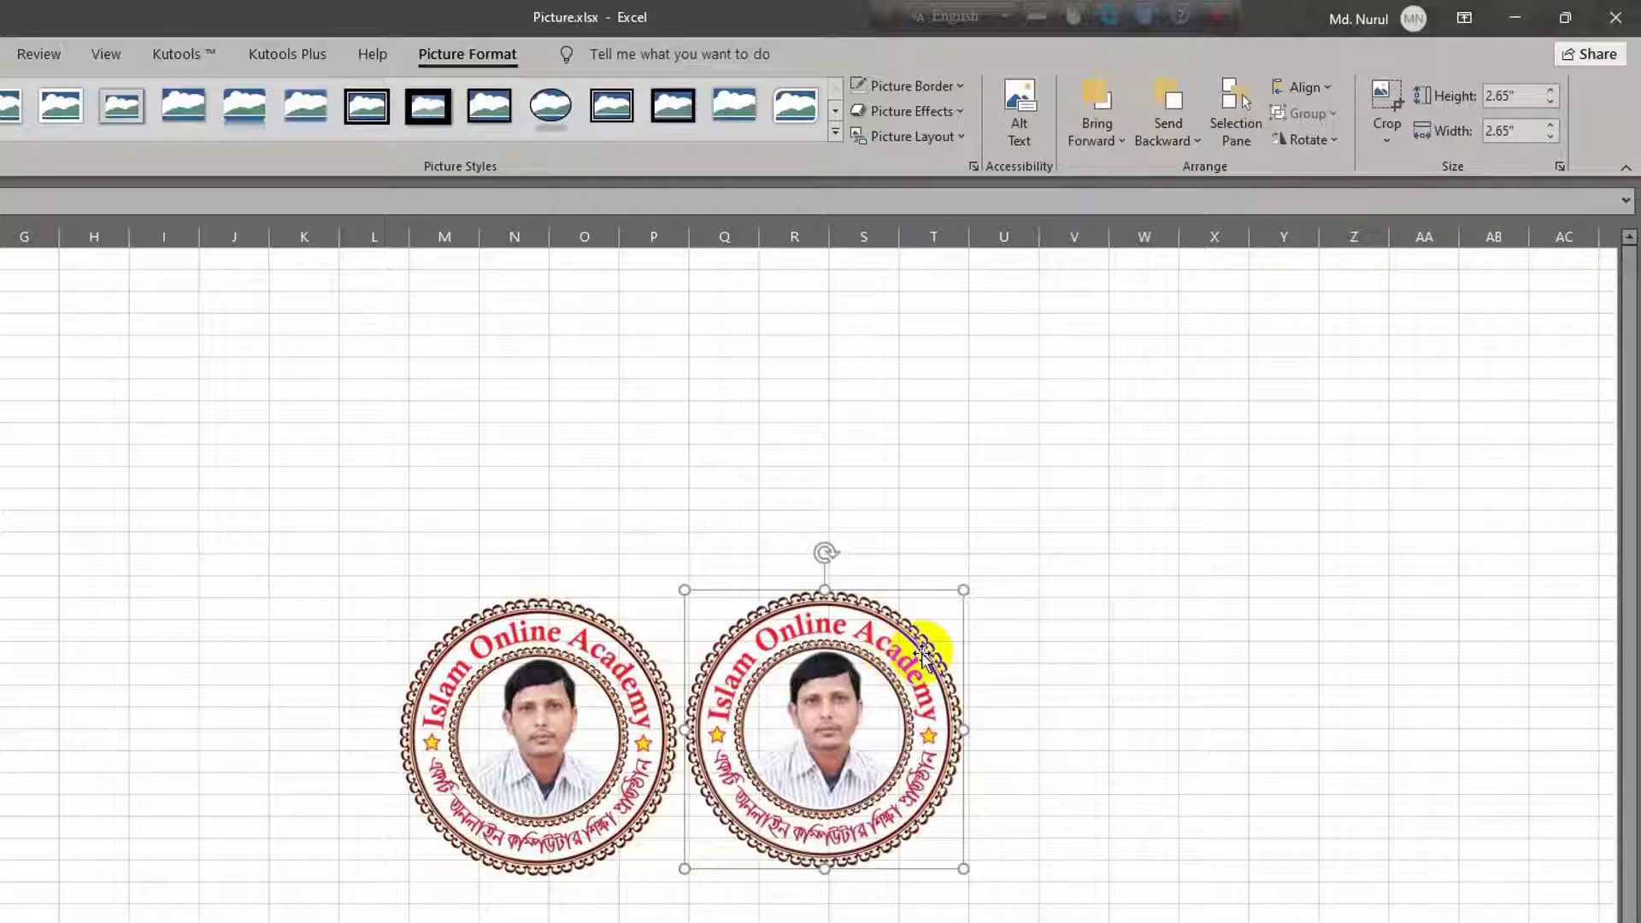
drag(922, 656, 691, 712)
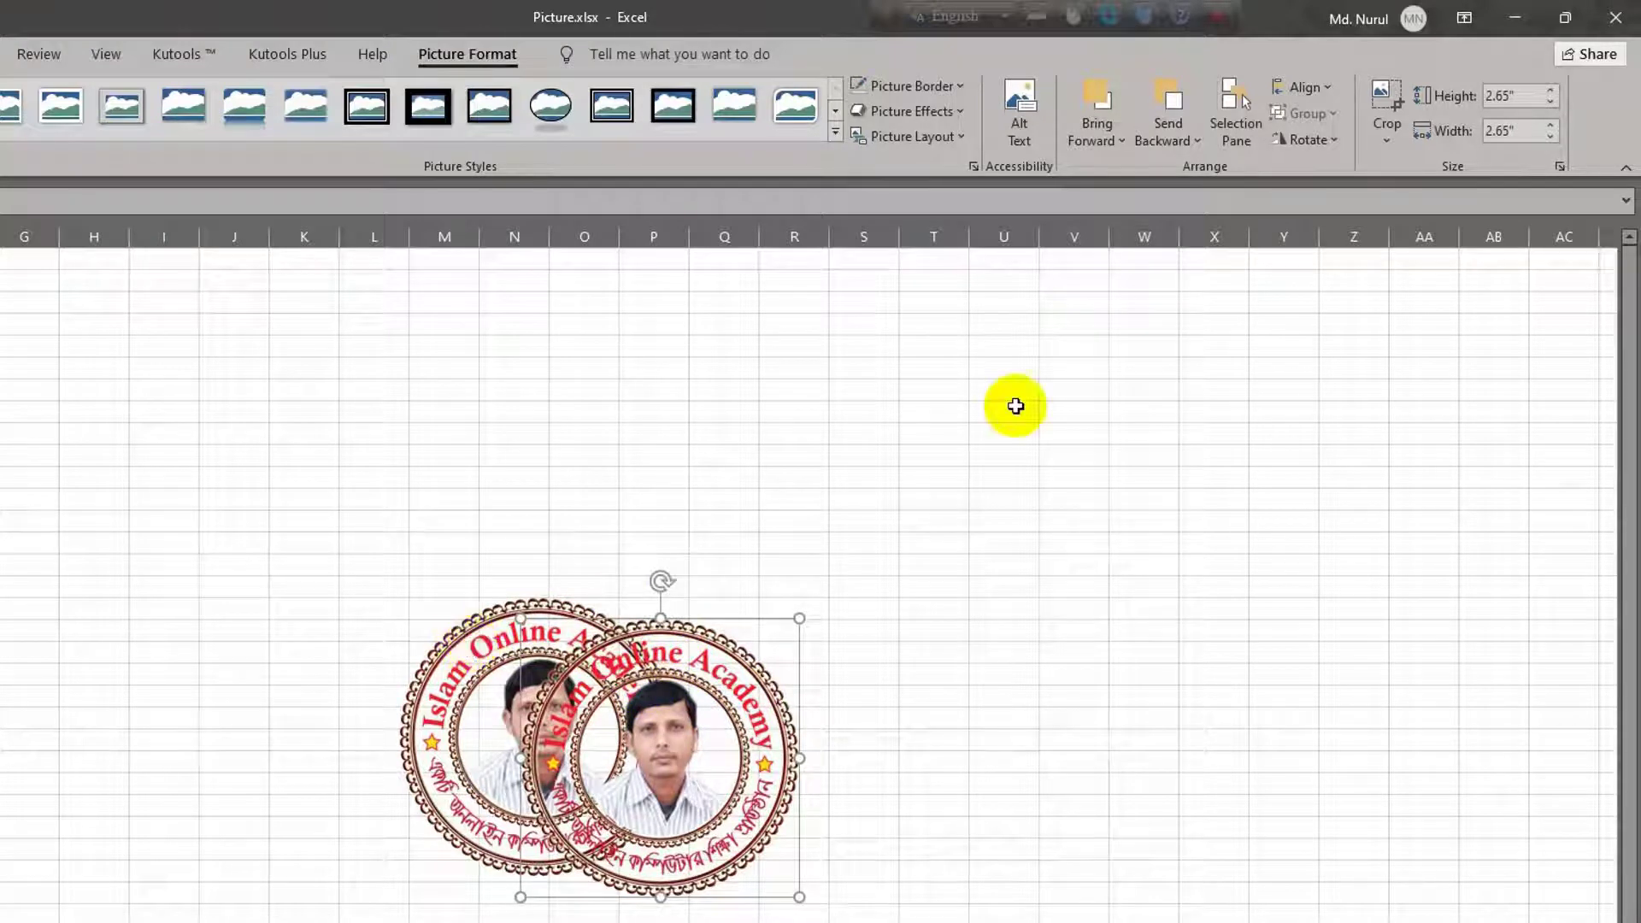
click(1181, 140)
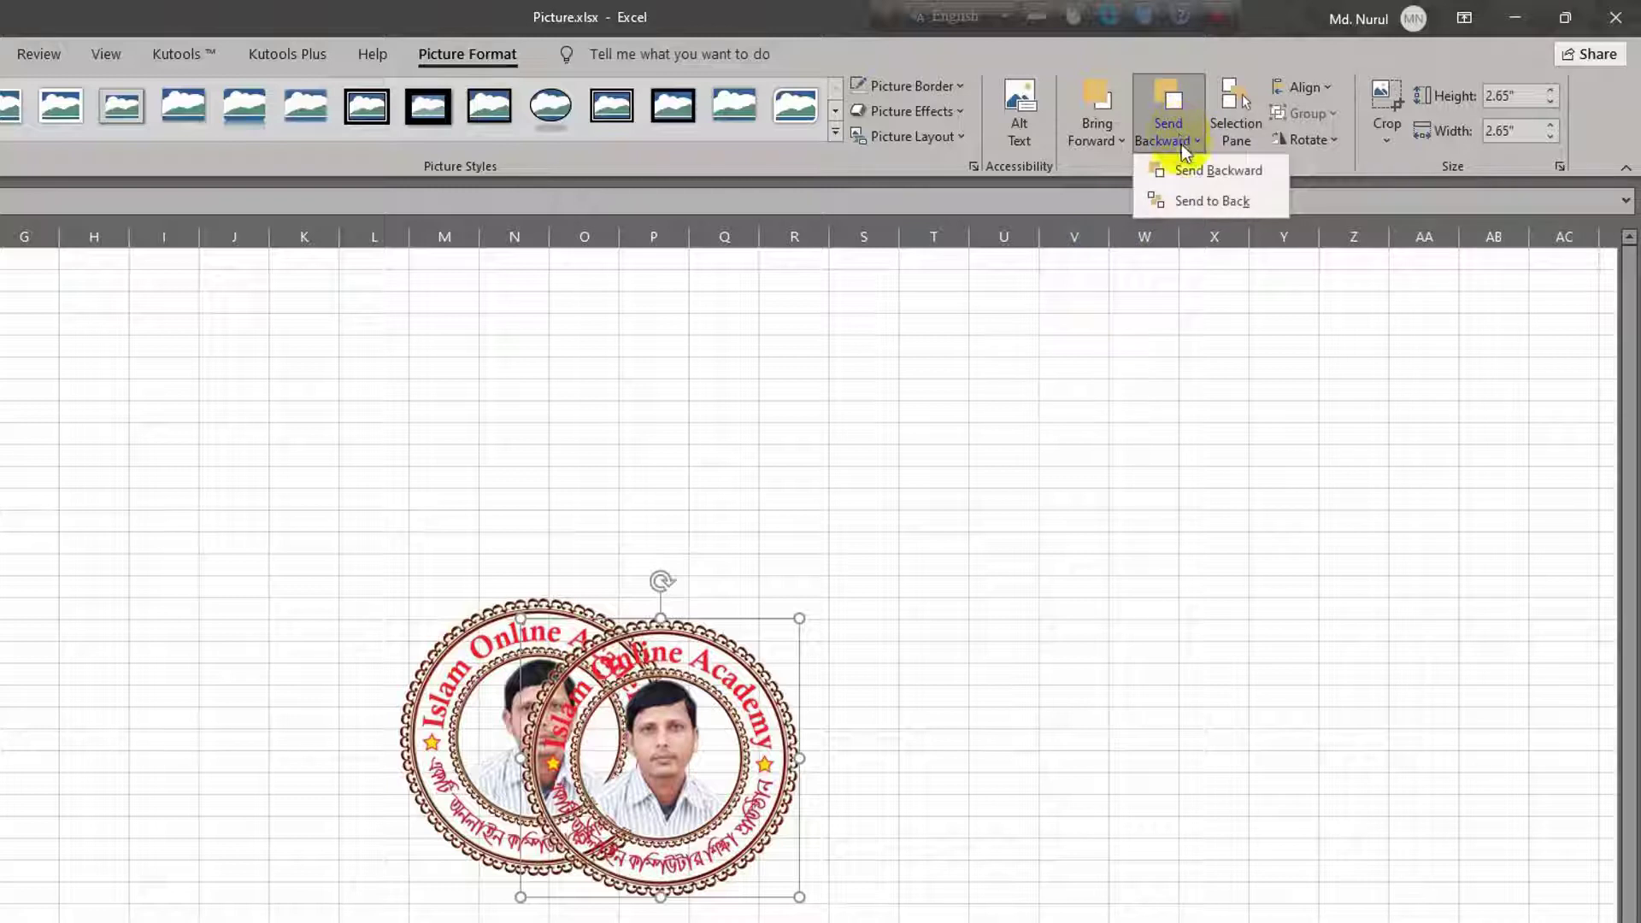
click(1197, 172)
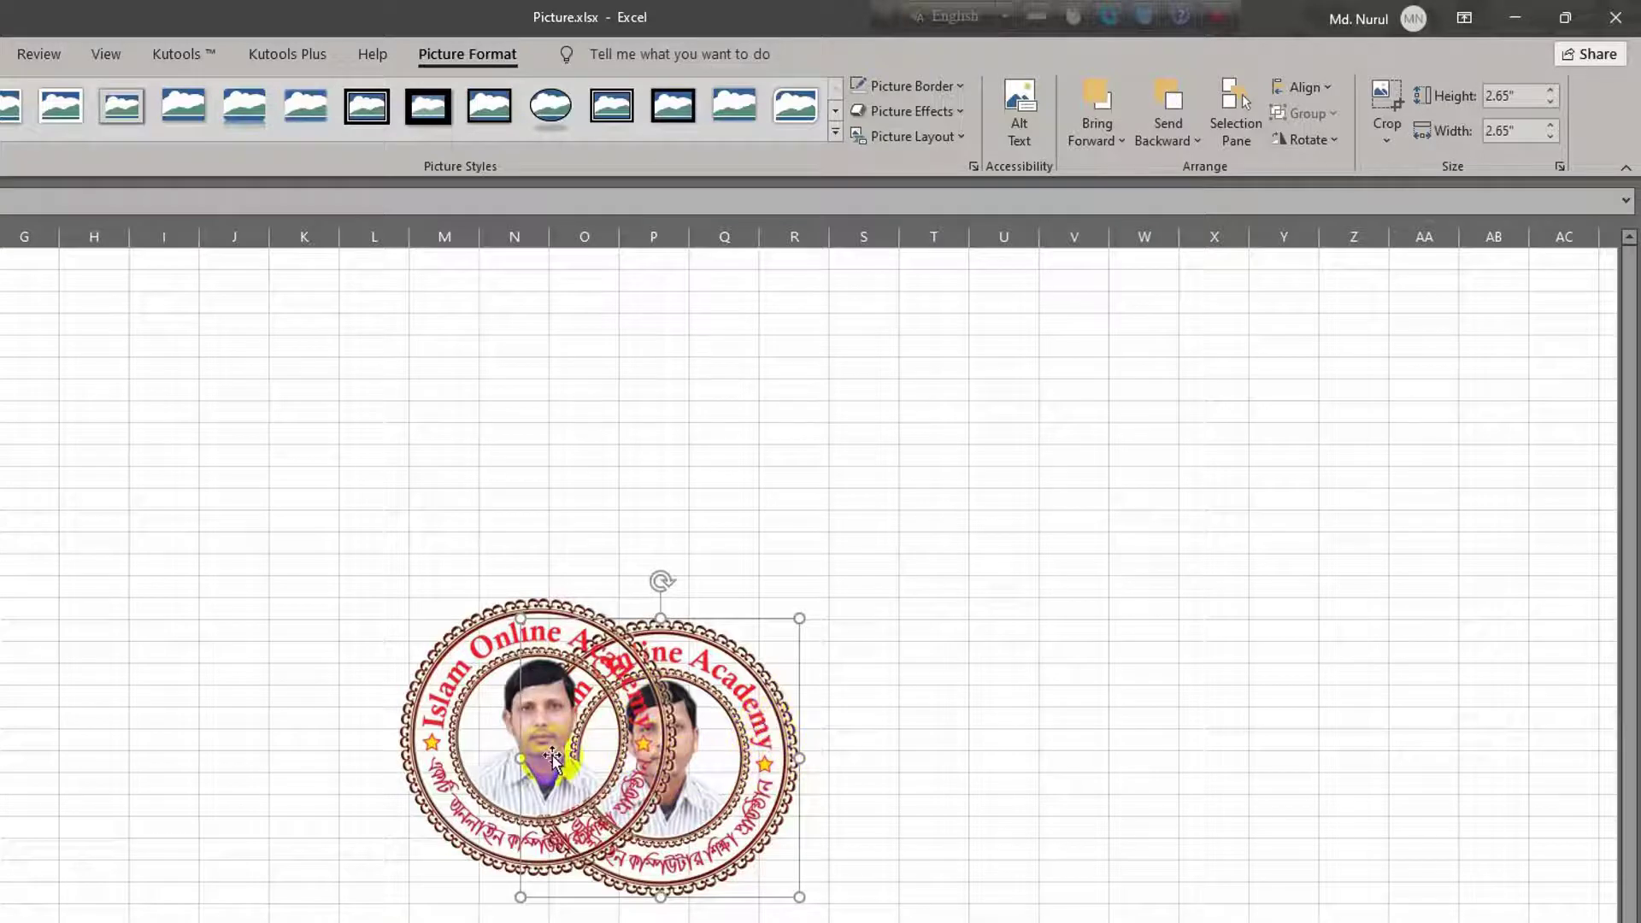
click(1122, 140)
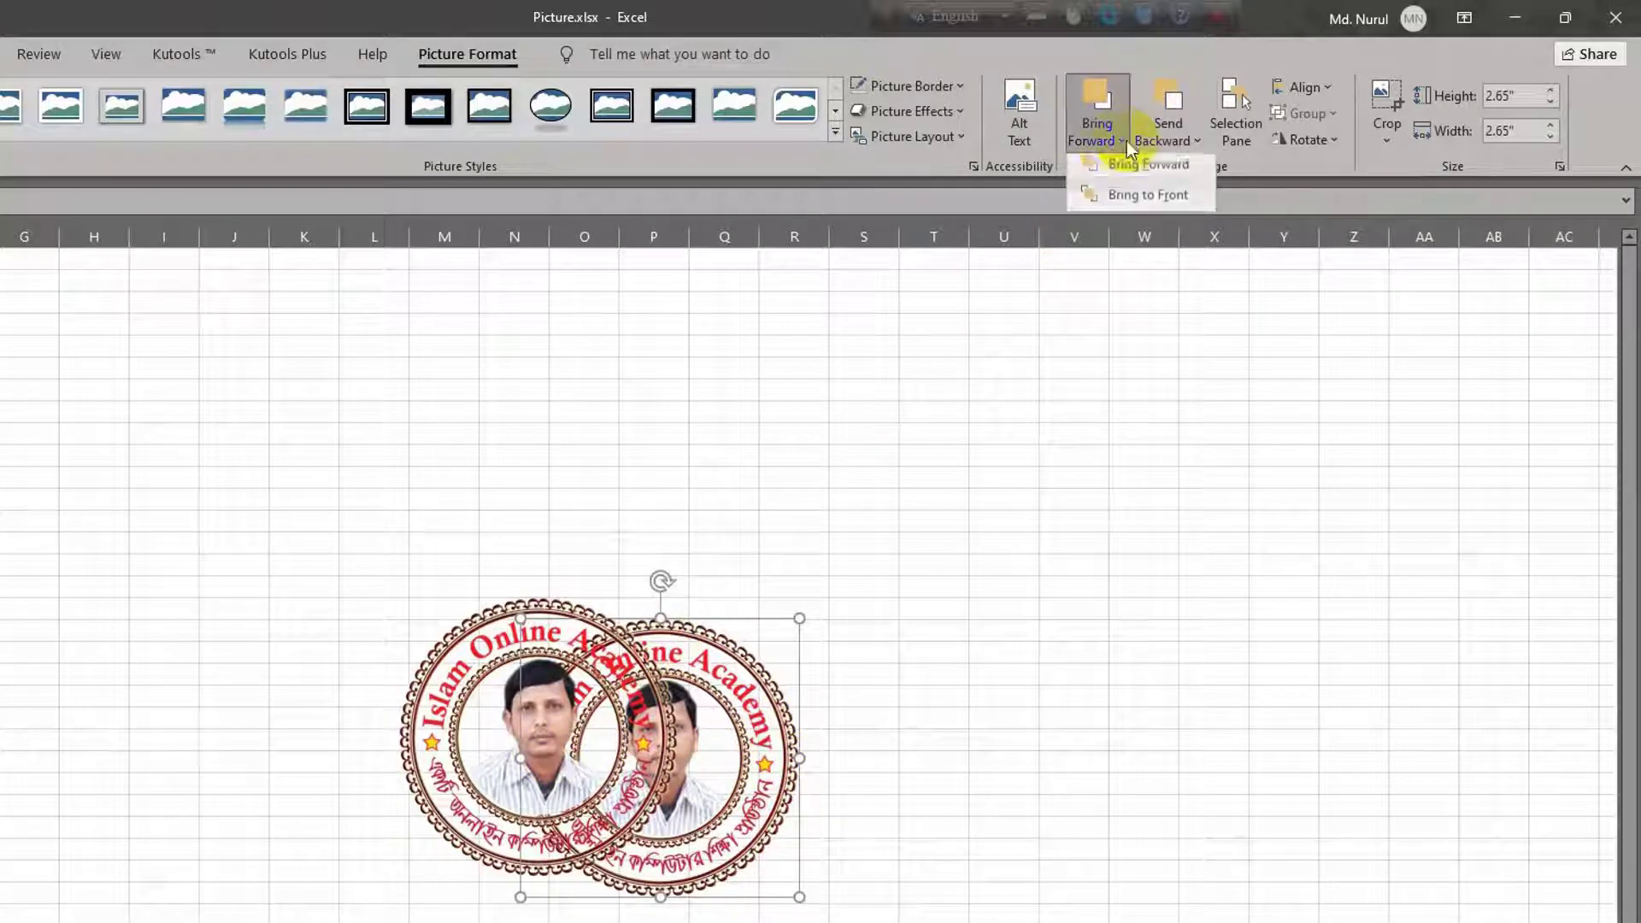
click(1110, 169)
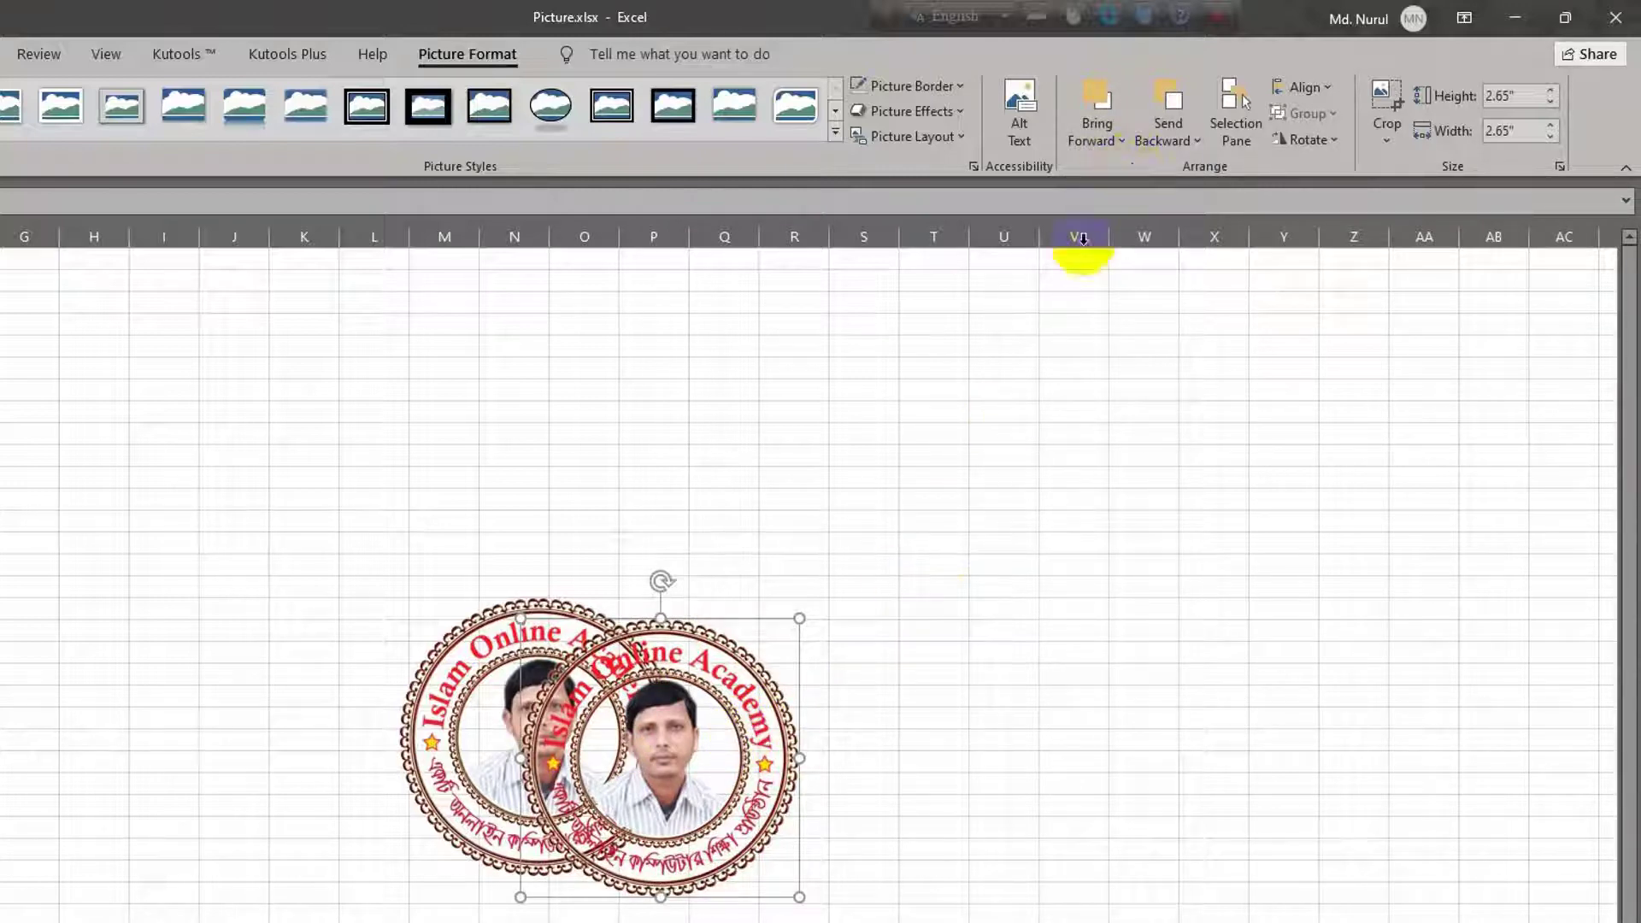
Add a third logo copy further right and show the Selection Pane.
drag(799, 663, 917, 630)
drag(857, 708, 1166, 590)
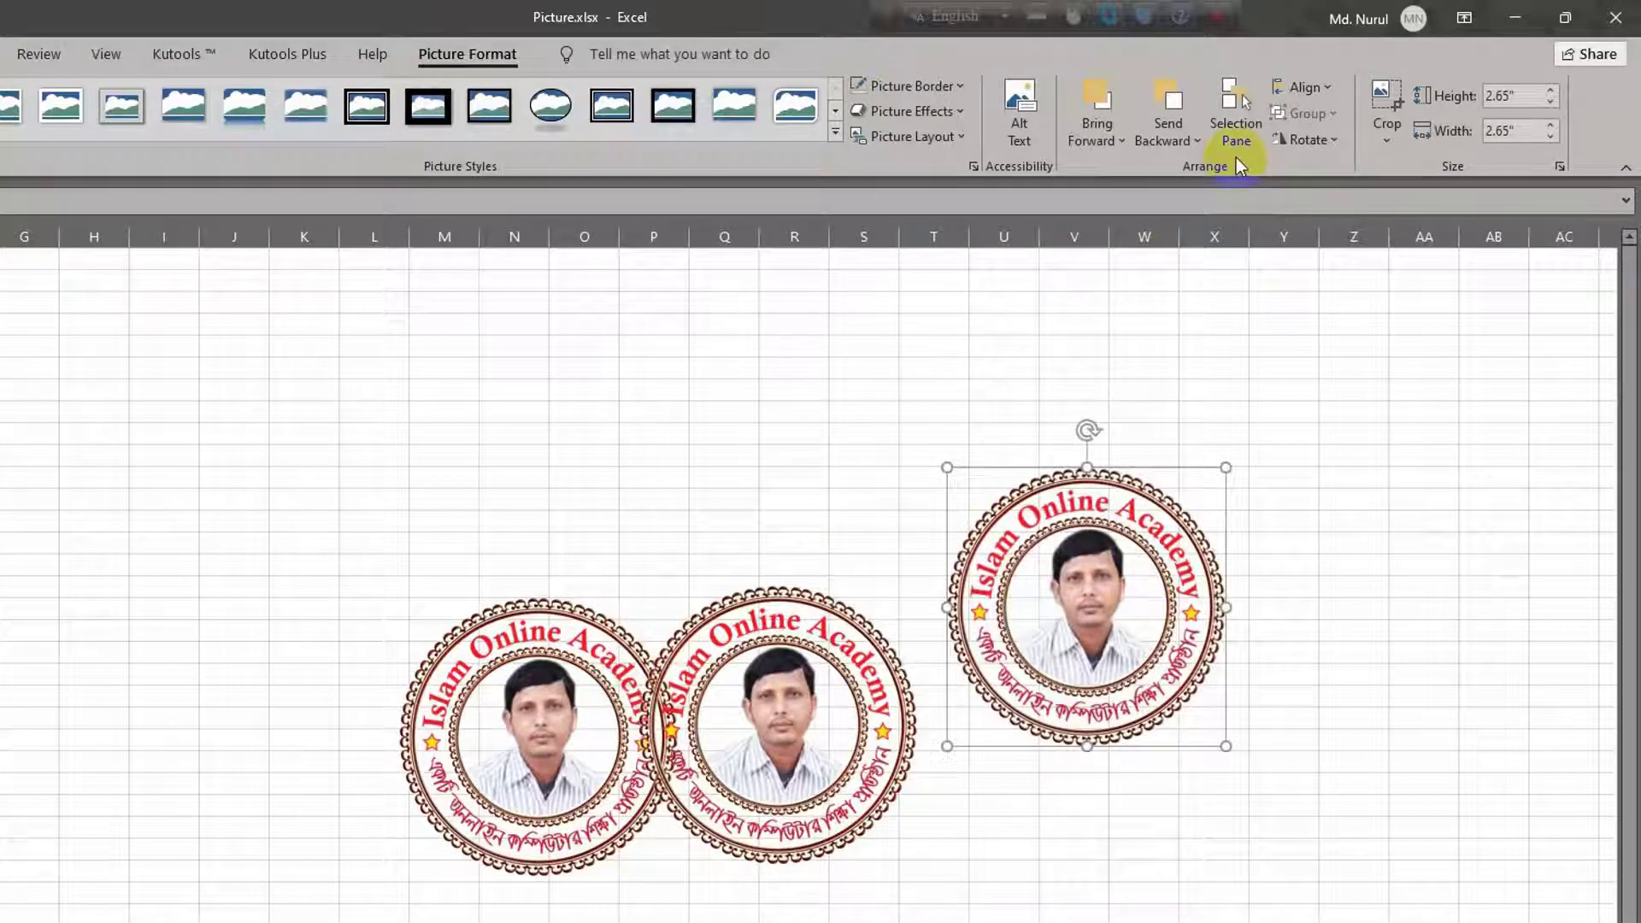
click(1237, 137)
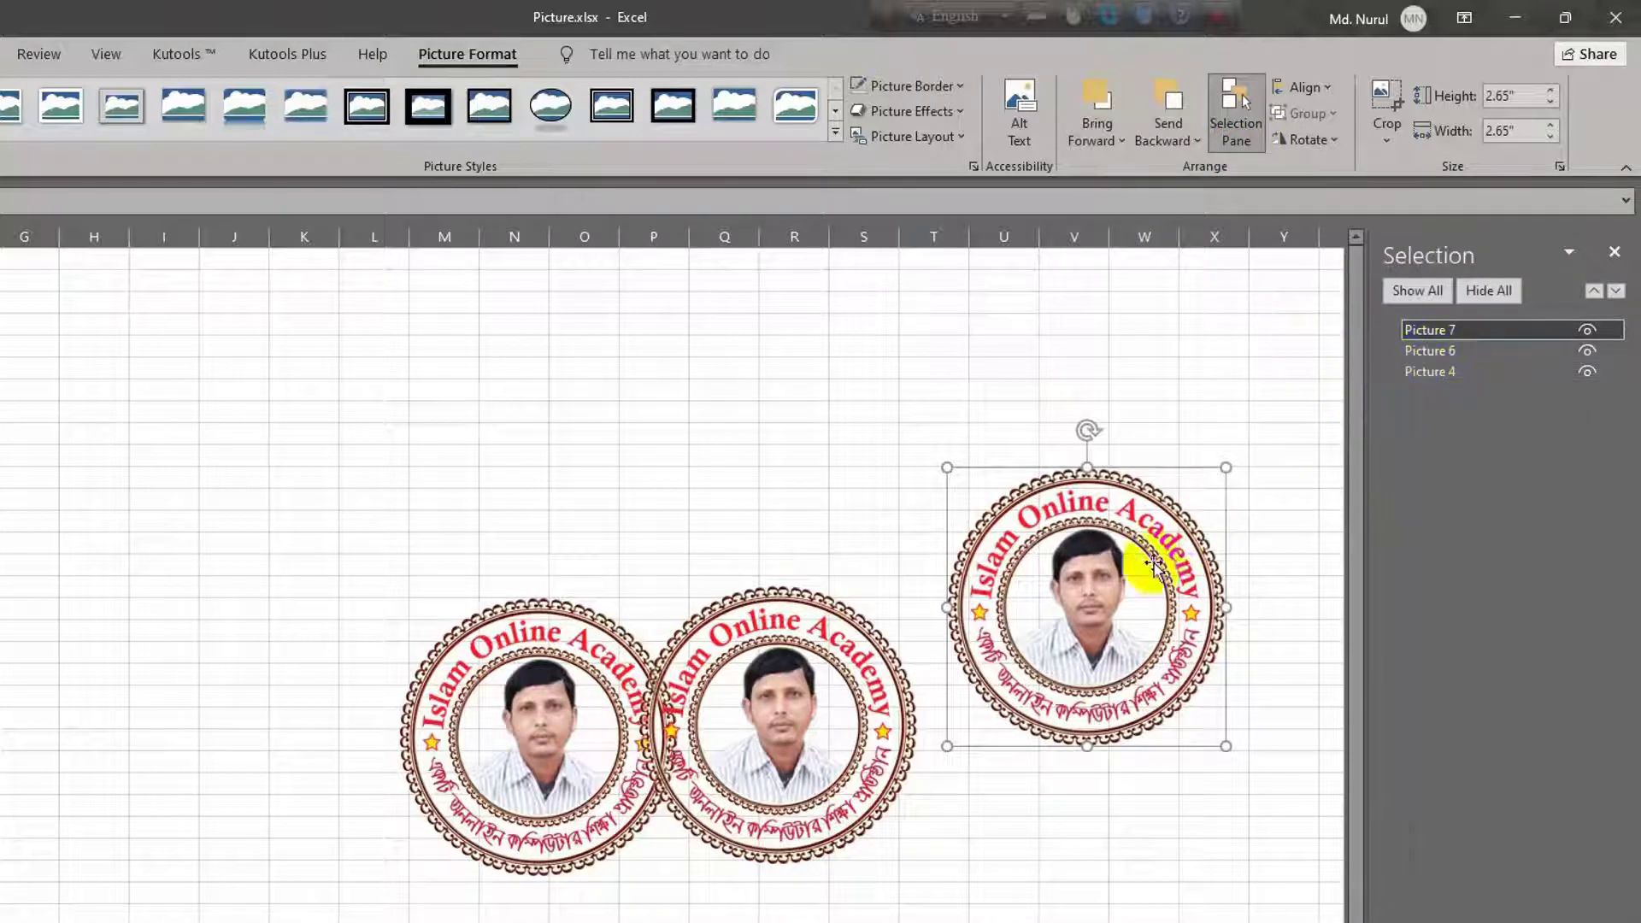
Hide and reshow Pictures 7 and 6, then close the Selection Pane.
click(1587, 330)
click(1588, 350)
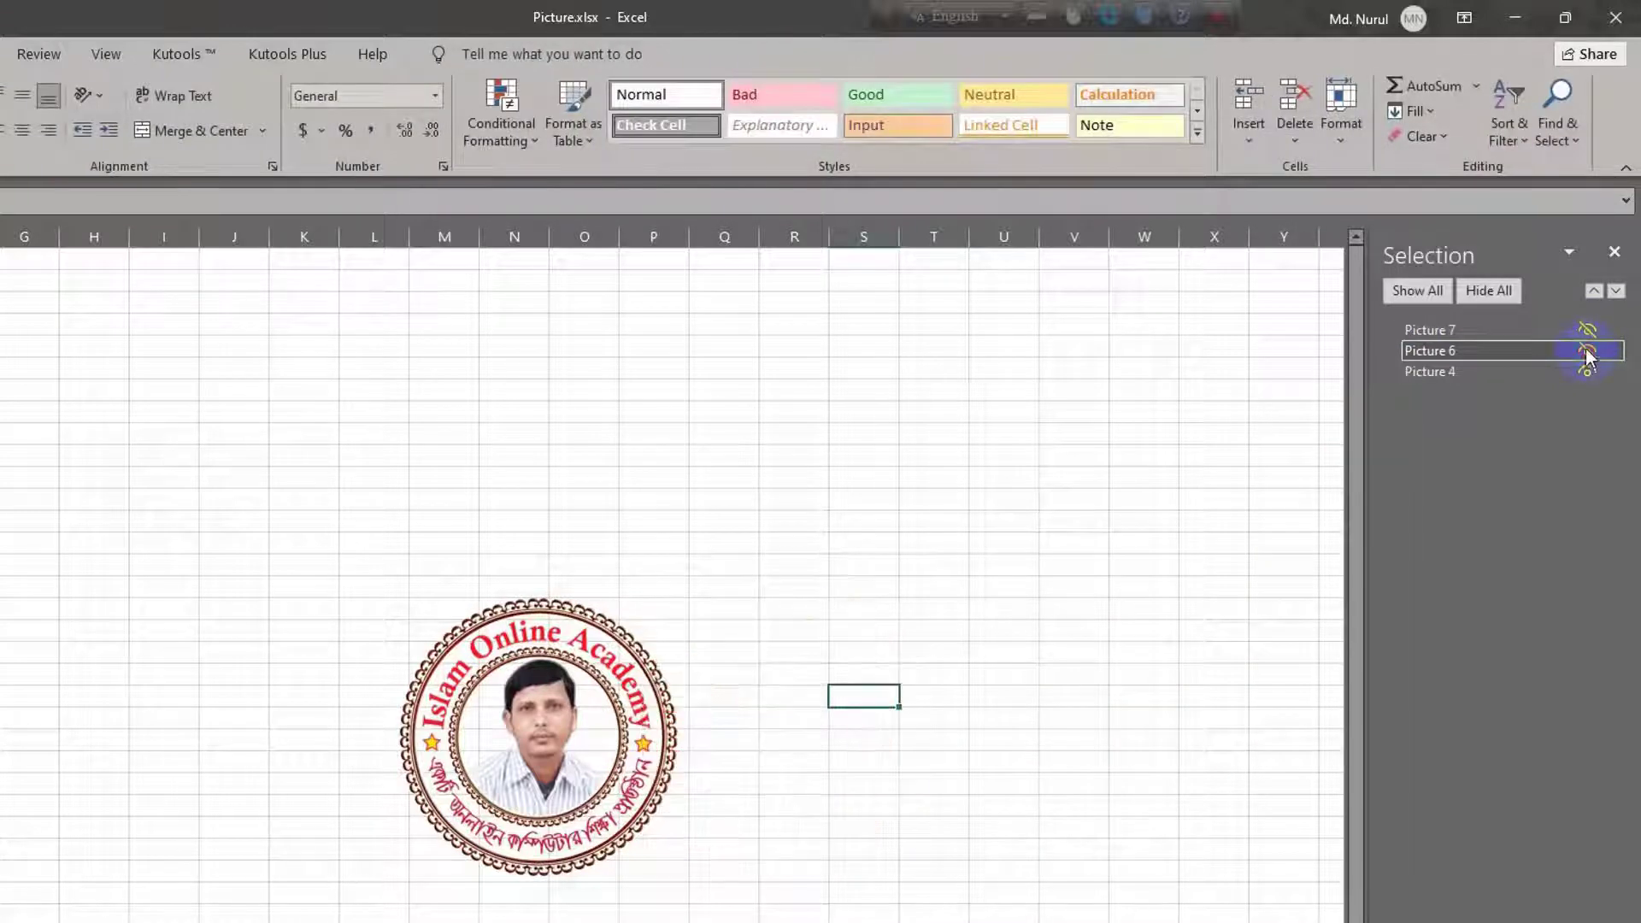
click(1588, 331)
click(1587, 351)
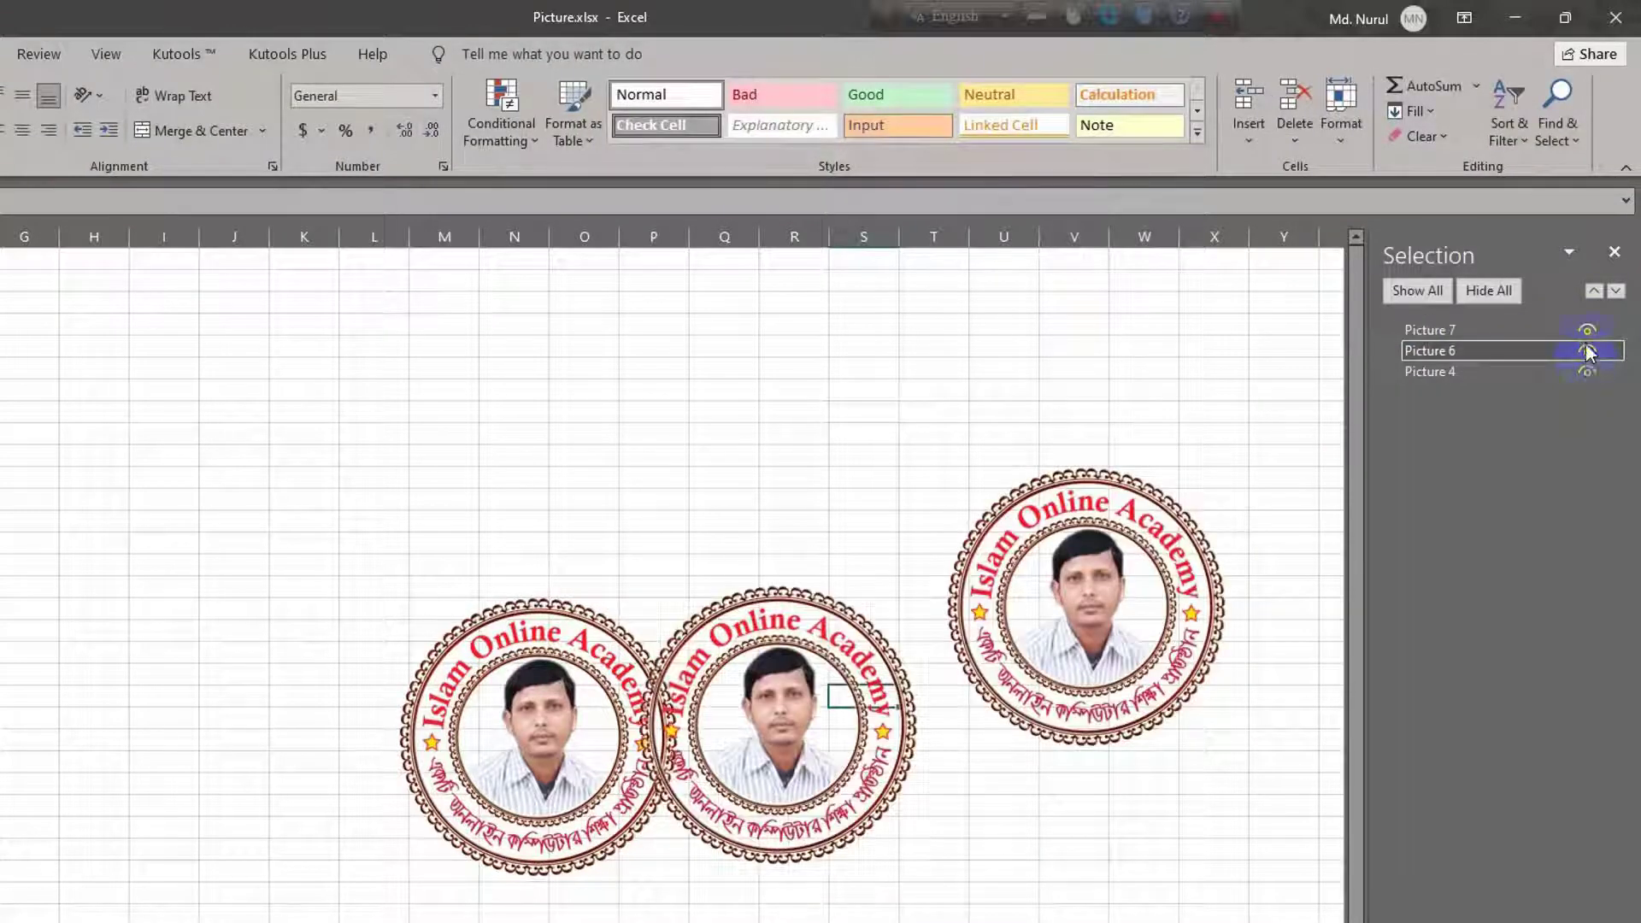
click(1616, 256)
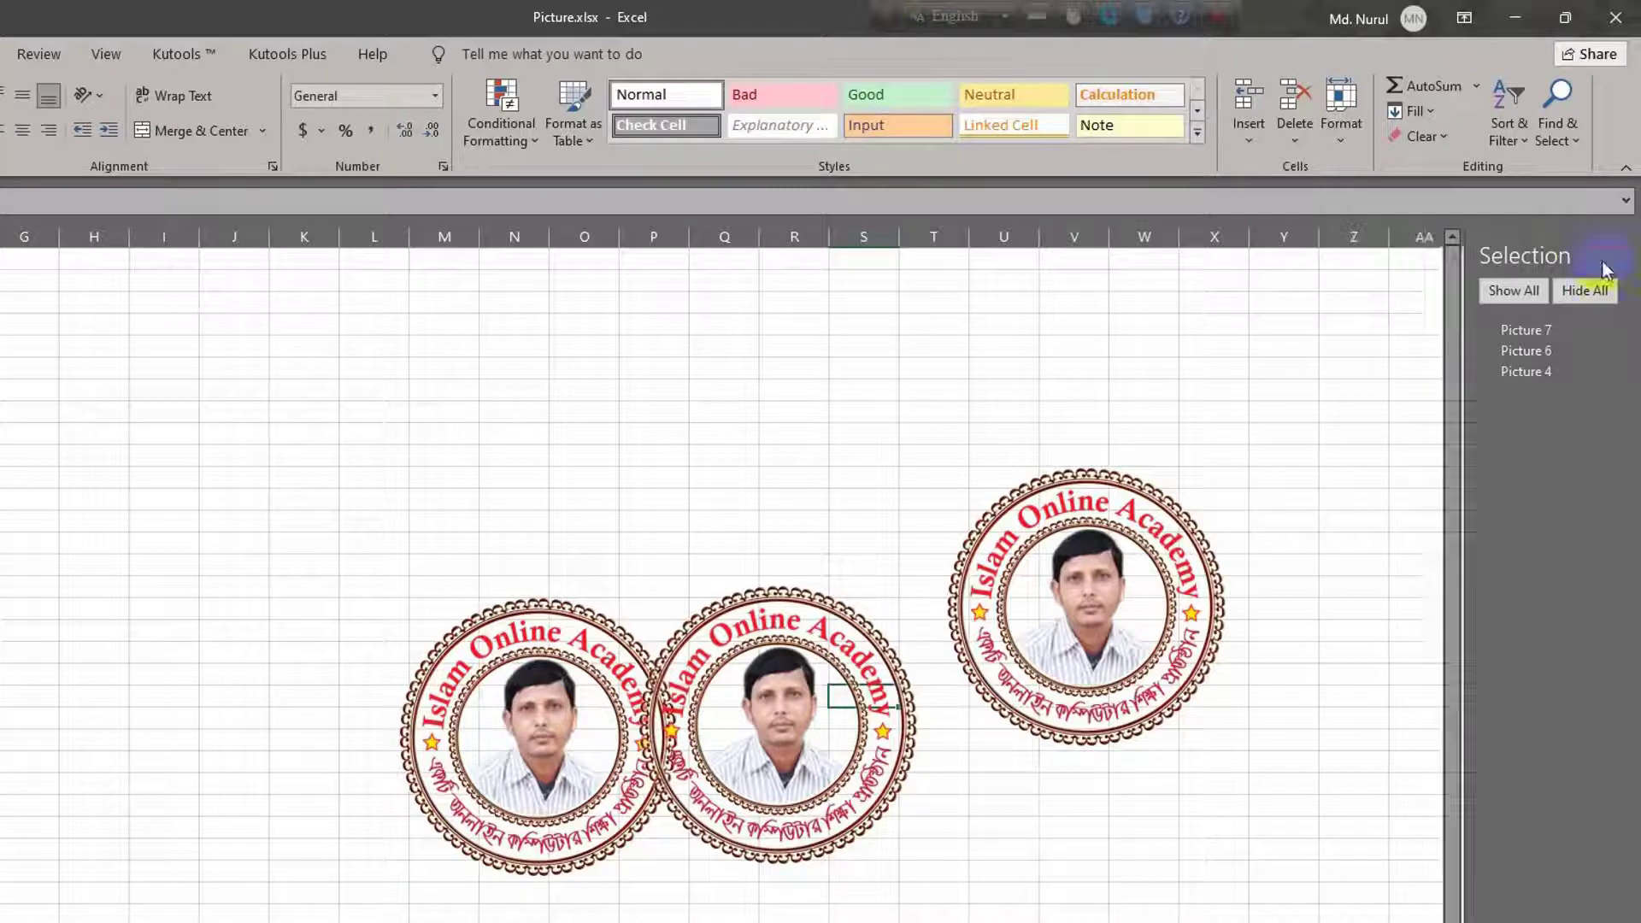
Shift the left logo further left, leaving it unrotated.
drag(586, 679, 513, 663)
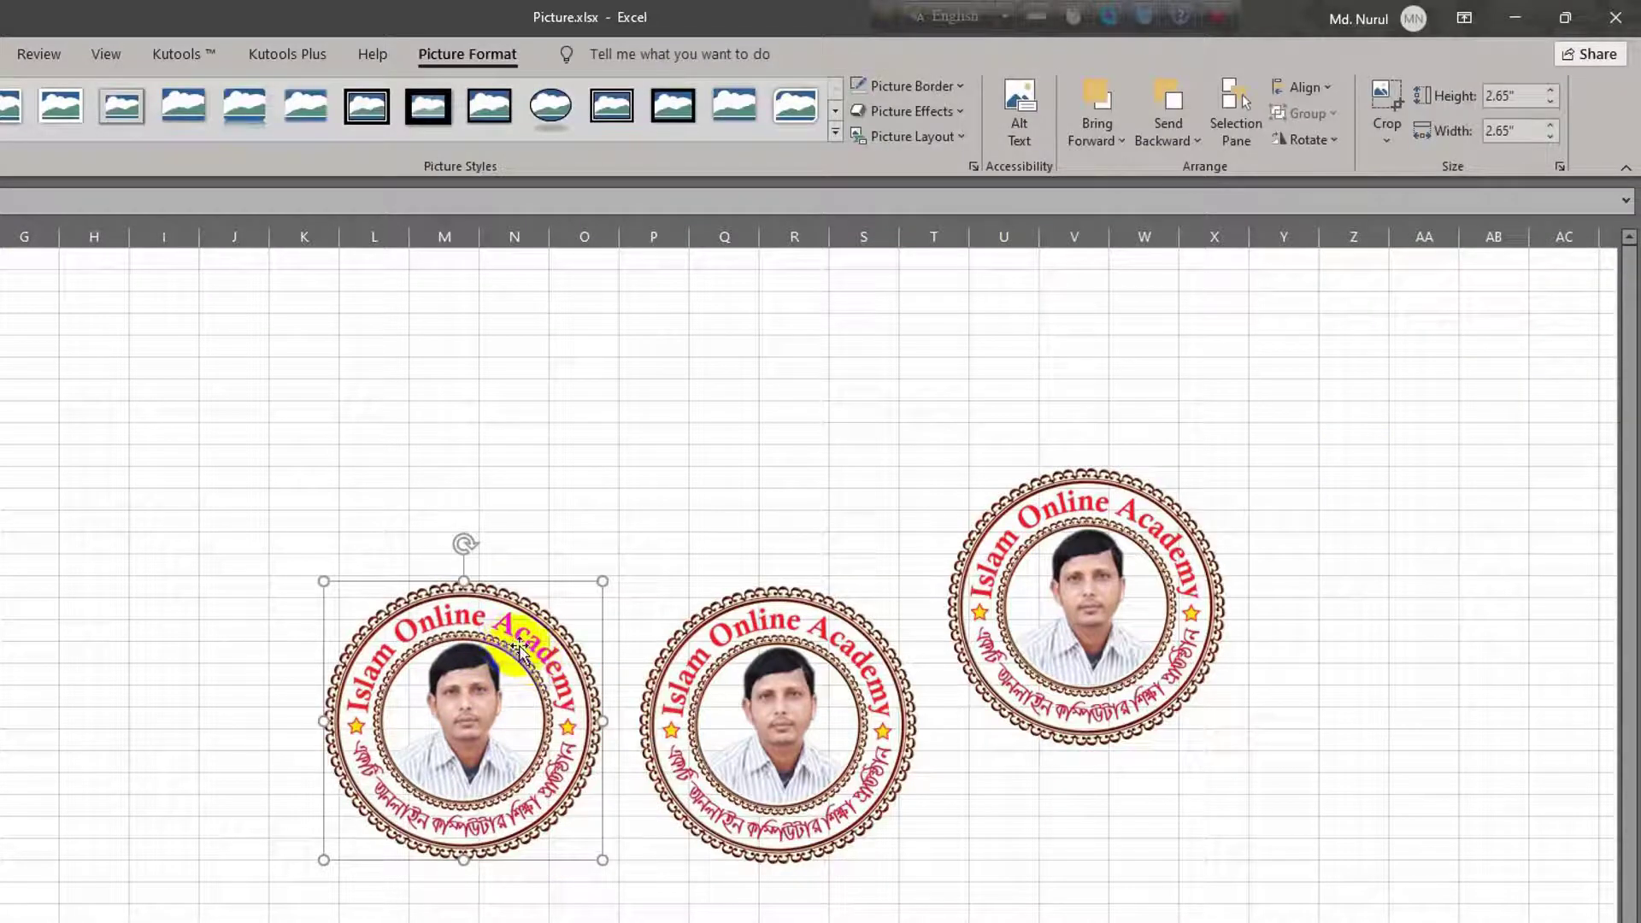
click(1326, 138)
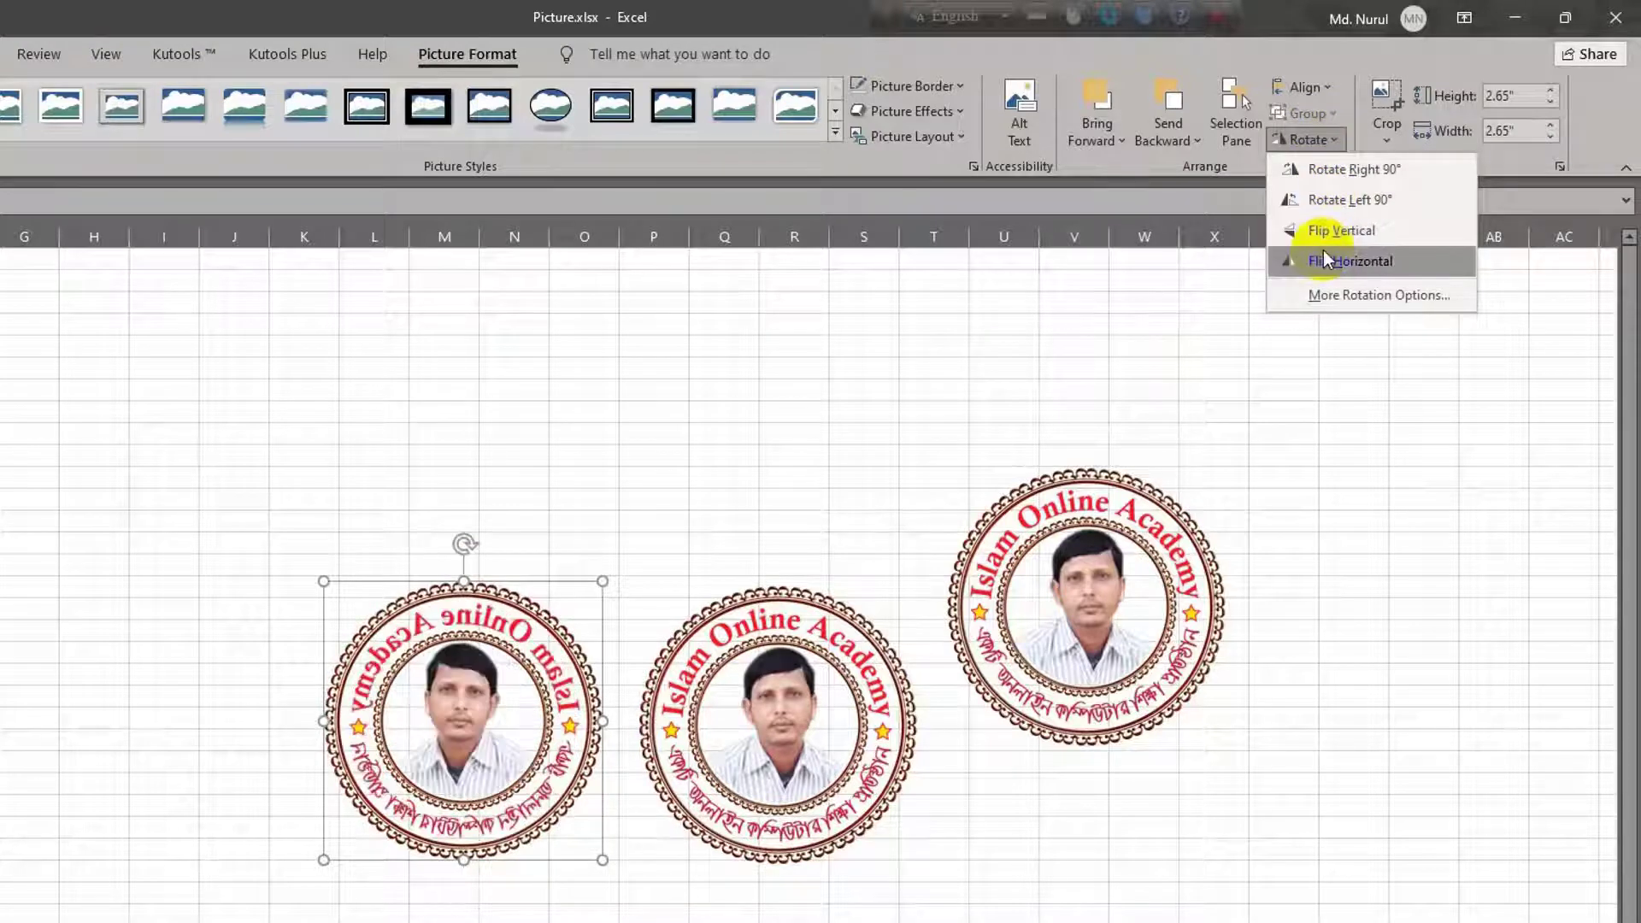
click(1205, 342)
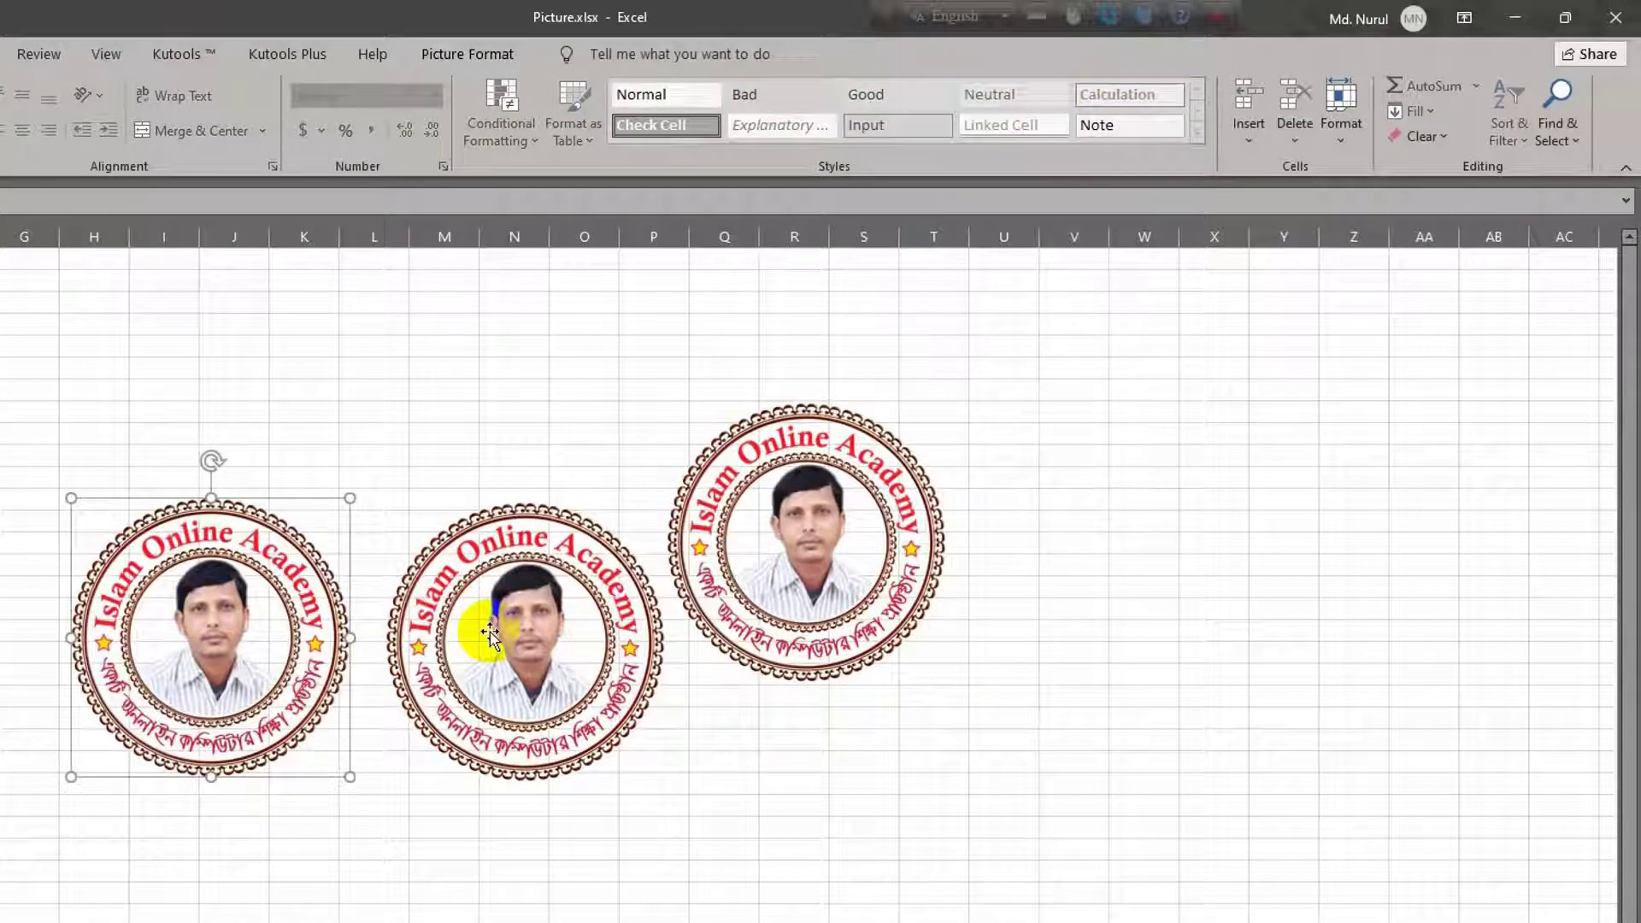
Select all three logos and group them into one object.
ctrl+click(491, 639)
ctrl+click(780, 586)
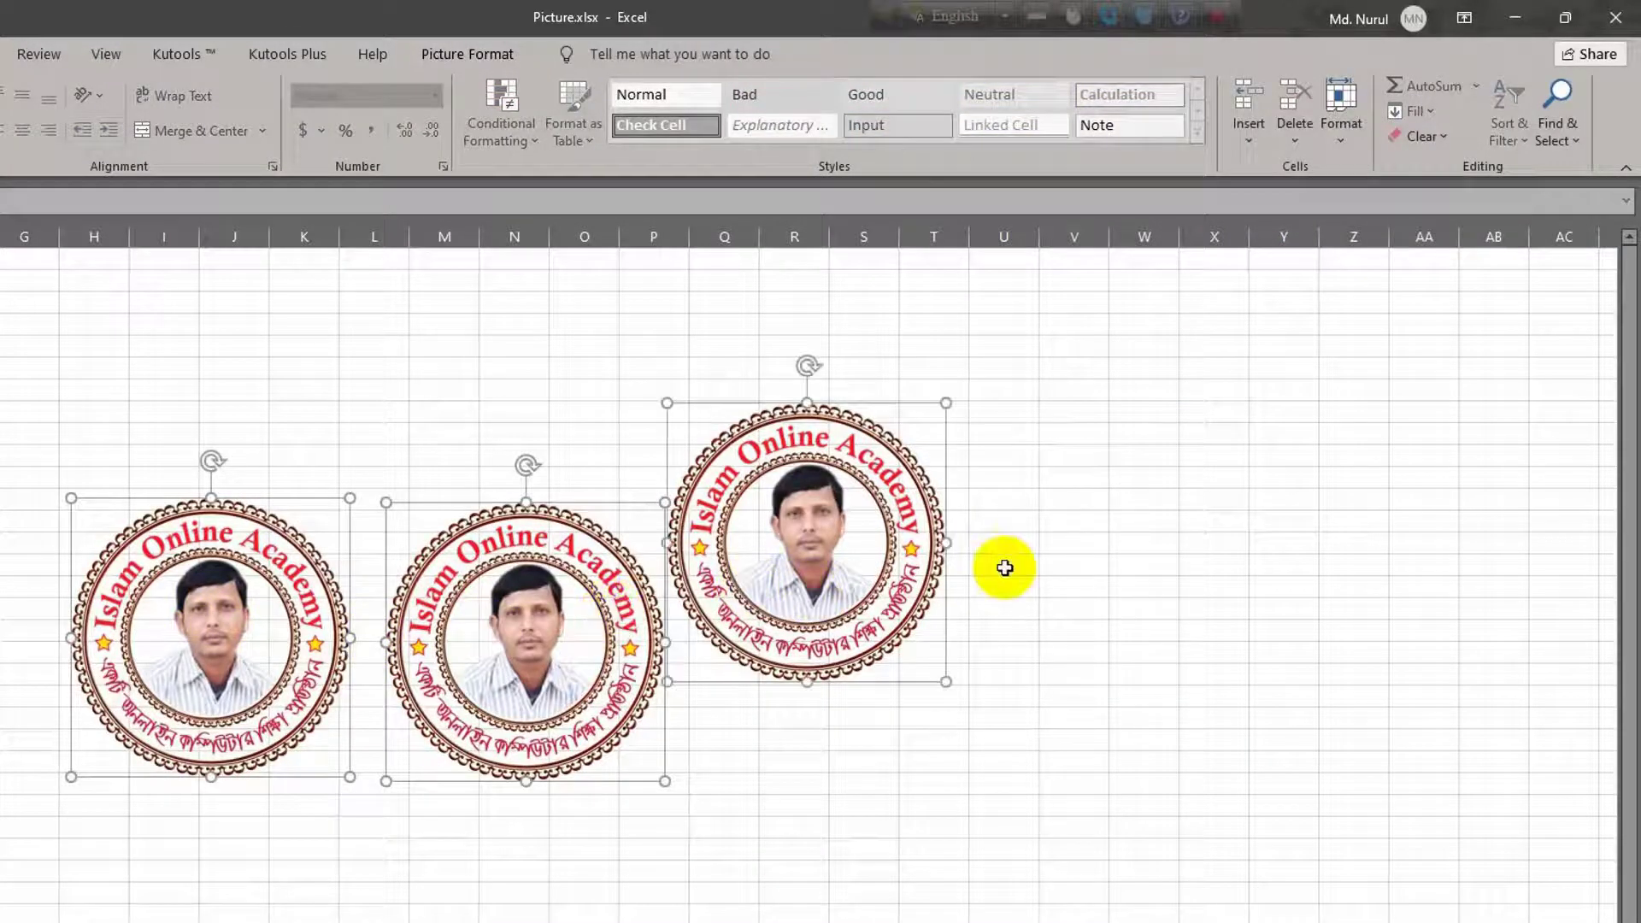
click(455, 54)
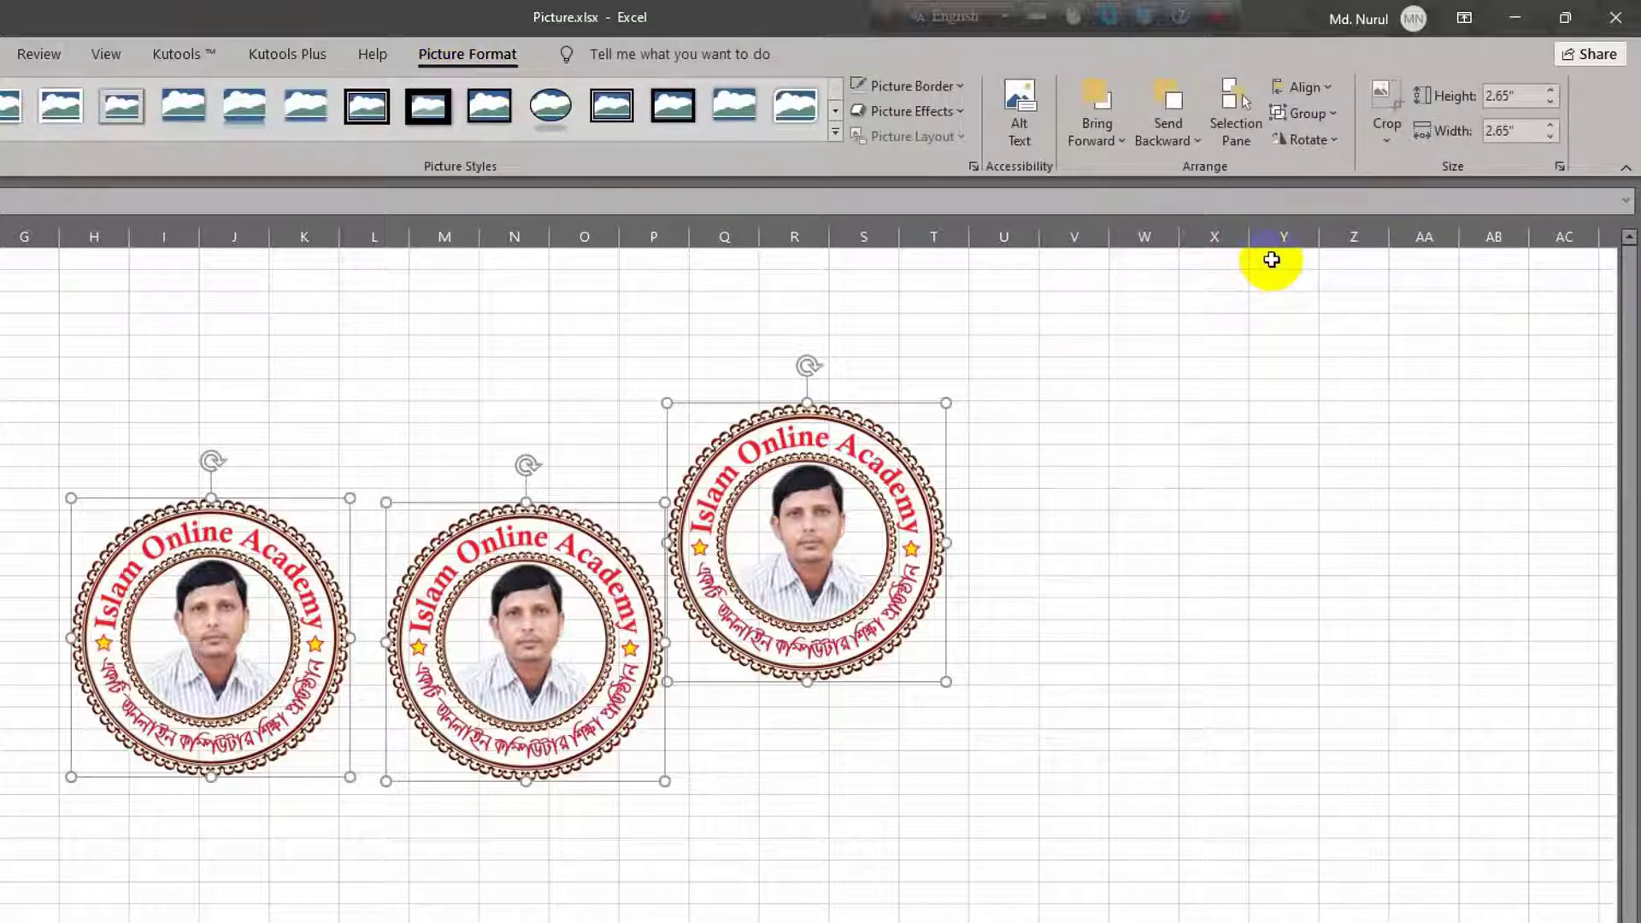
click(1334, 114)
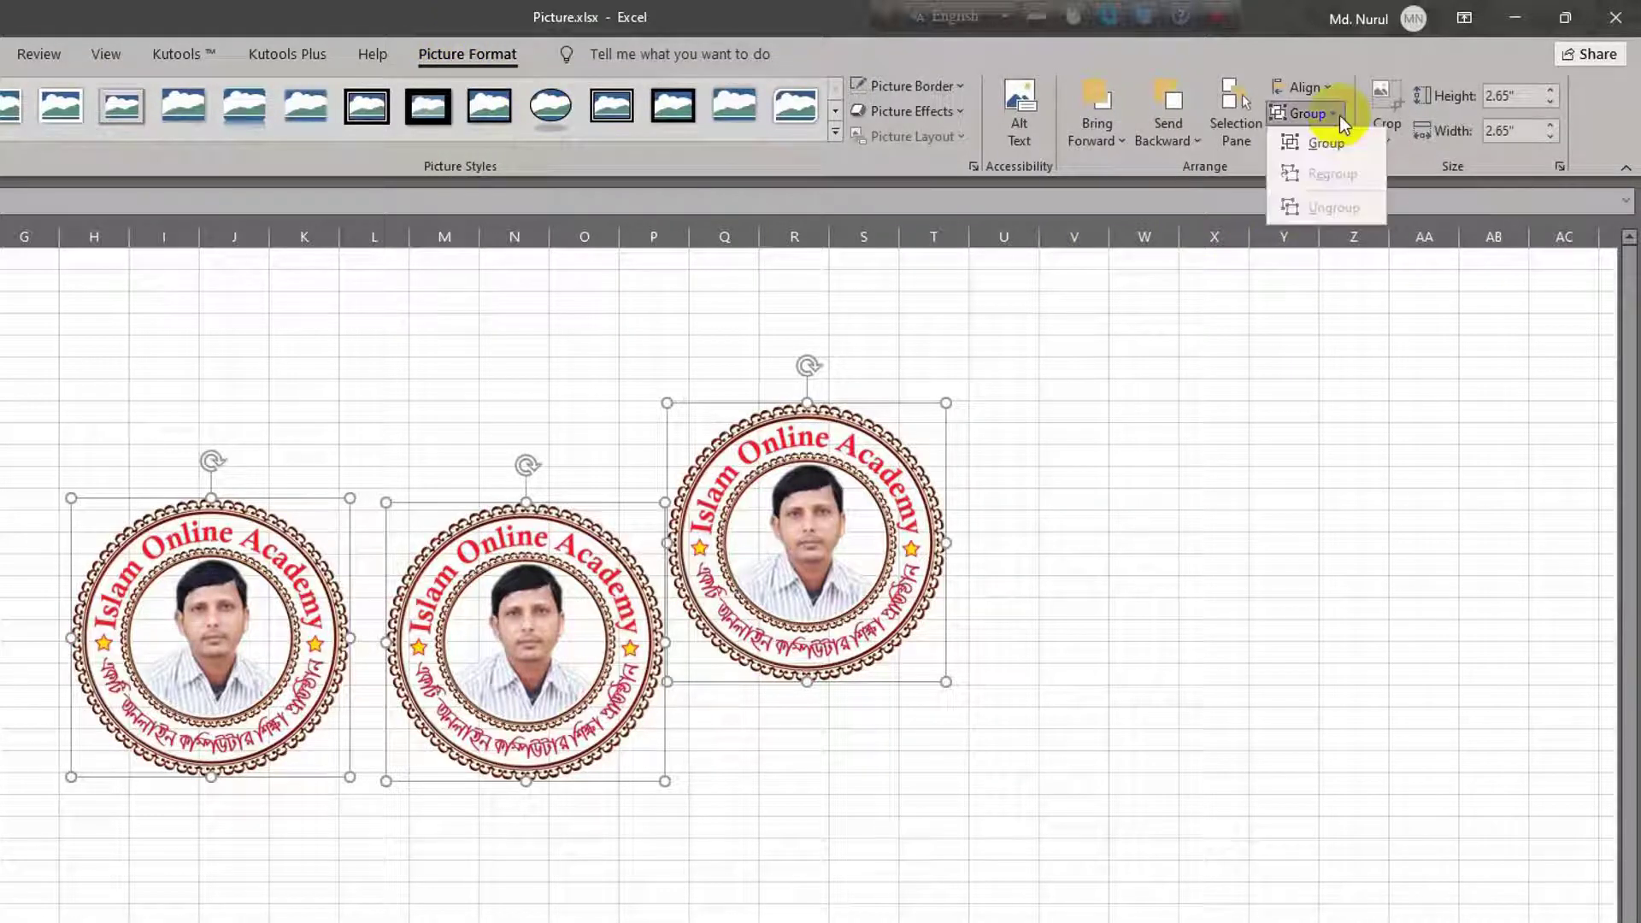
click(1326, 143)
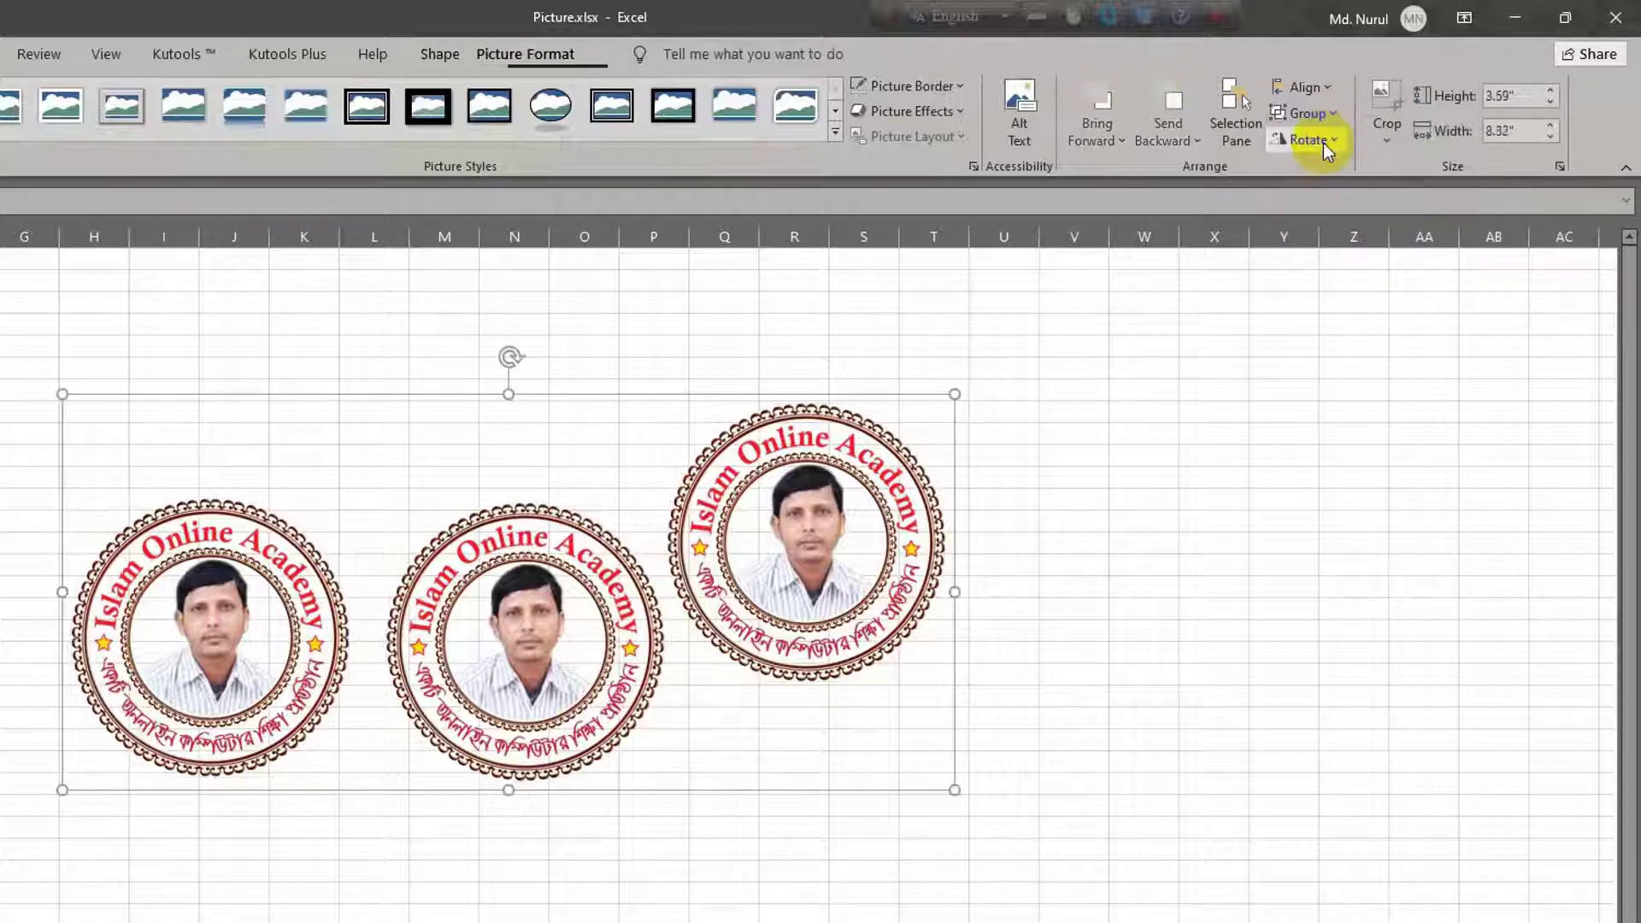
Move and enlarge the group, then ungroup it and select the right logo.
mouse_move(252, 461)
mouse_down()
mouse_move(303, 564)
mouse_move(365, 577)
mouse_up()
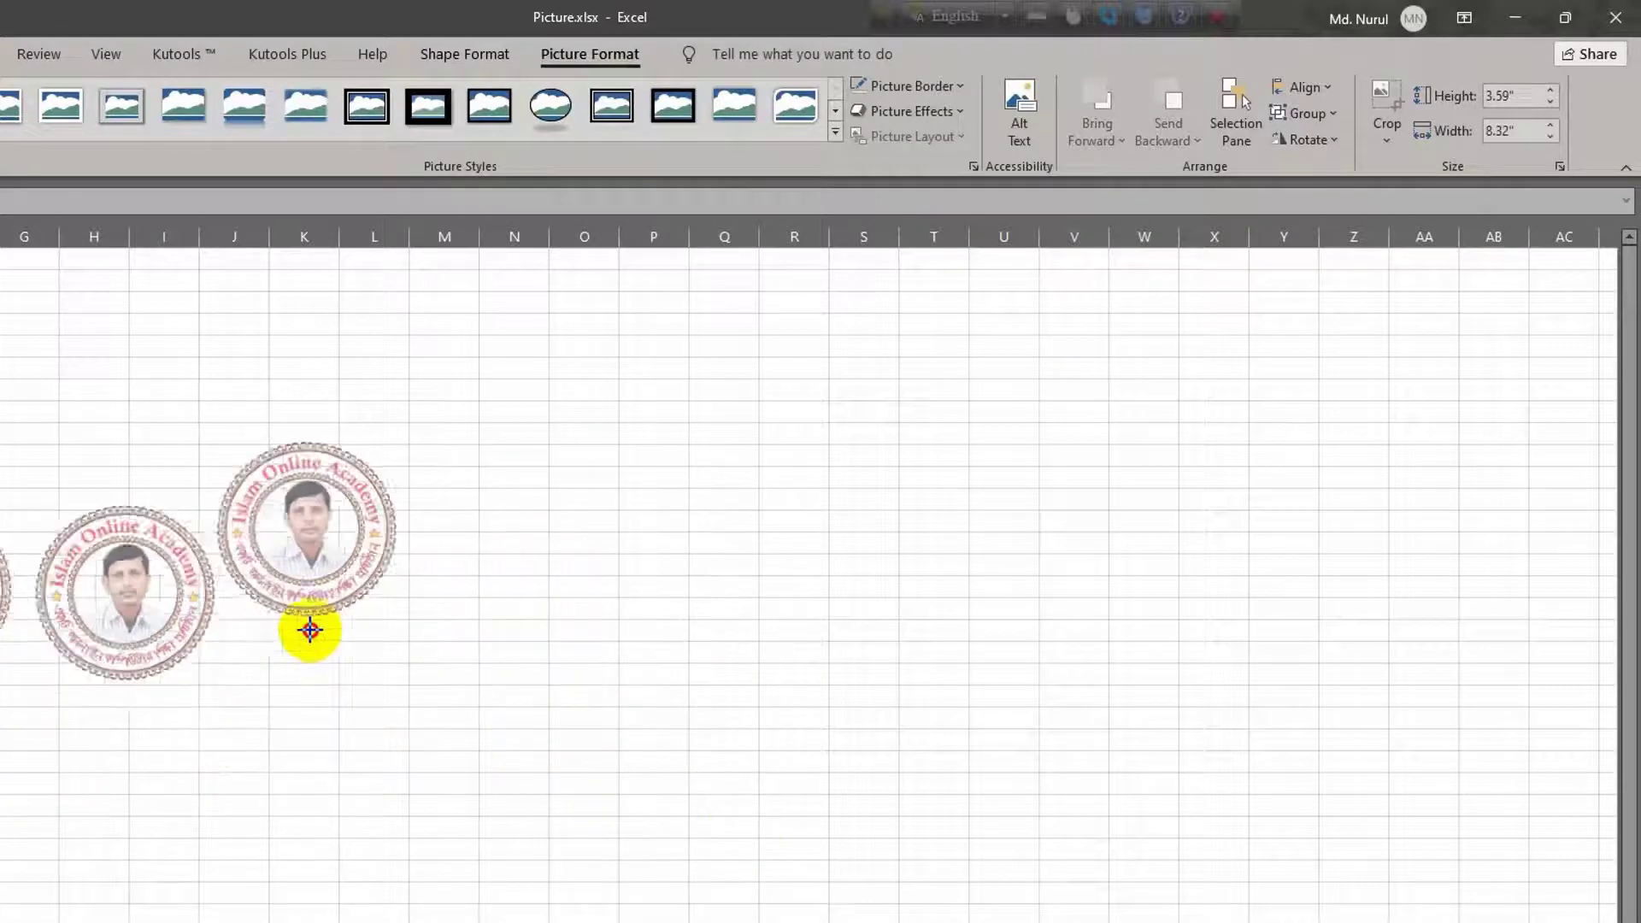
drag(715, 829, 815, 900)
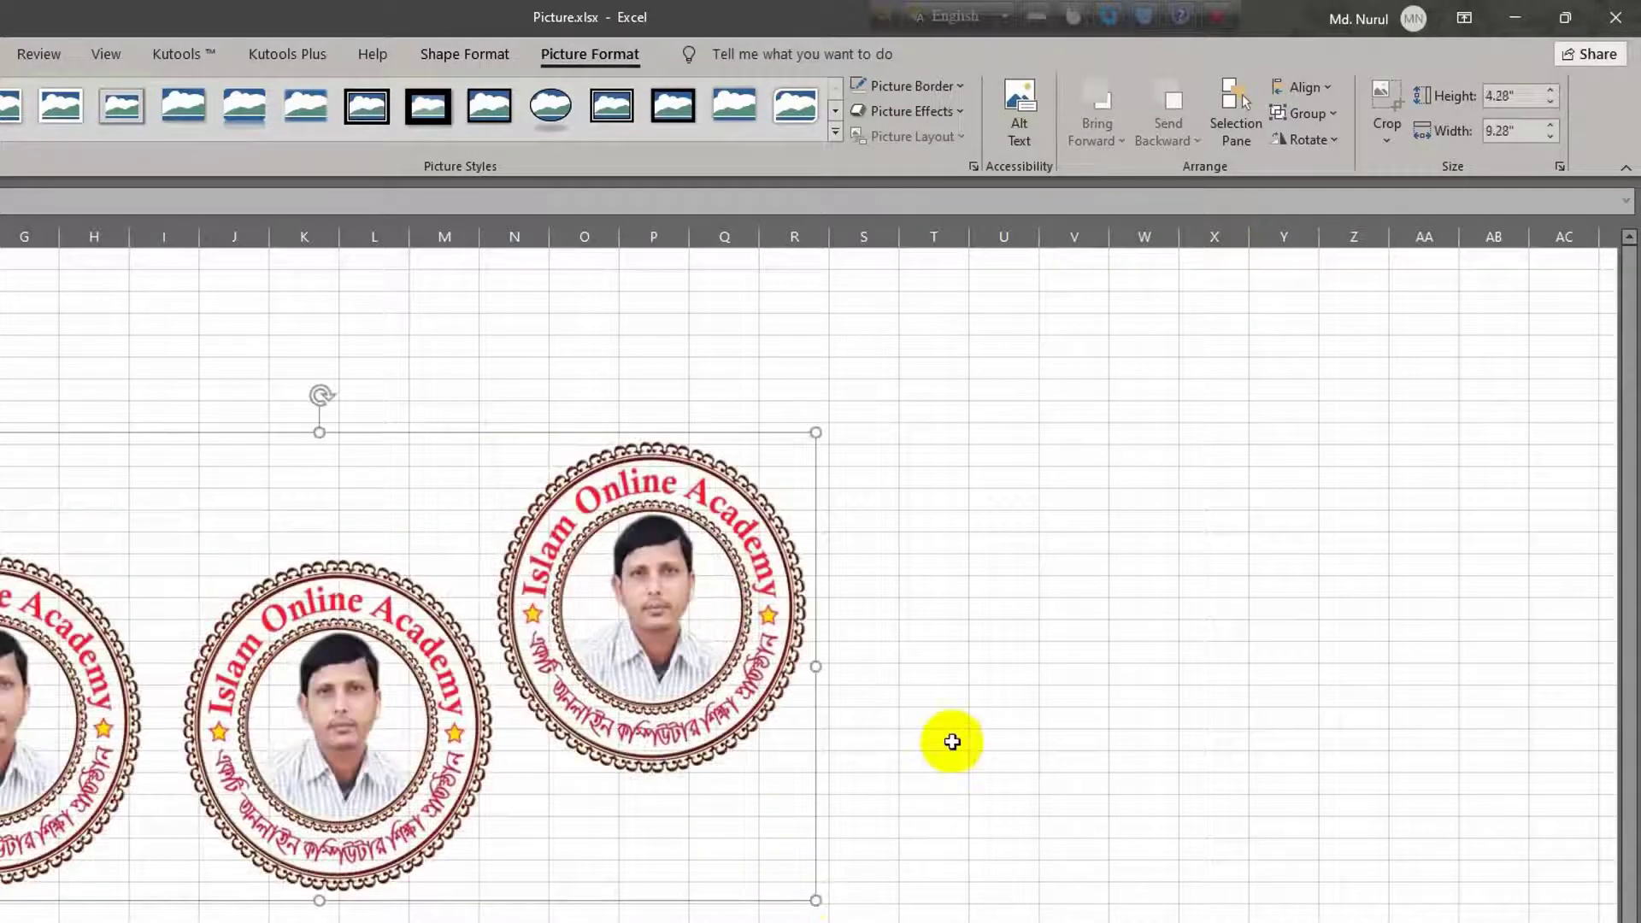
click(1318, 118)
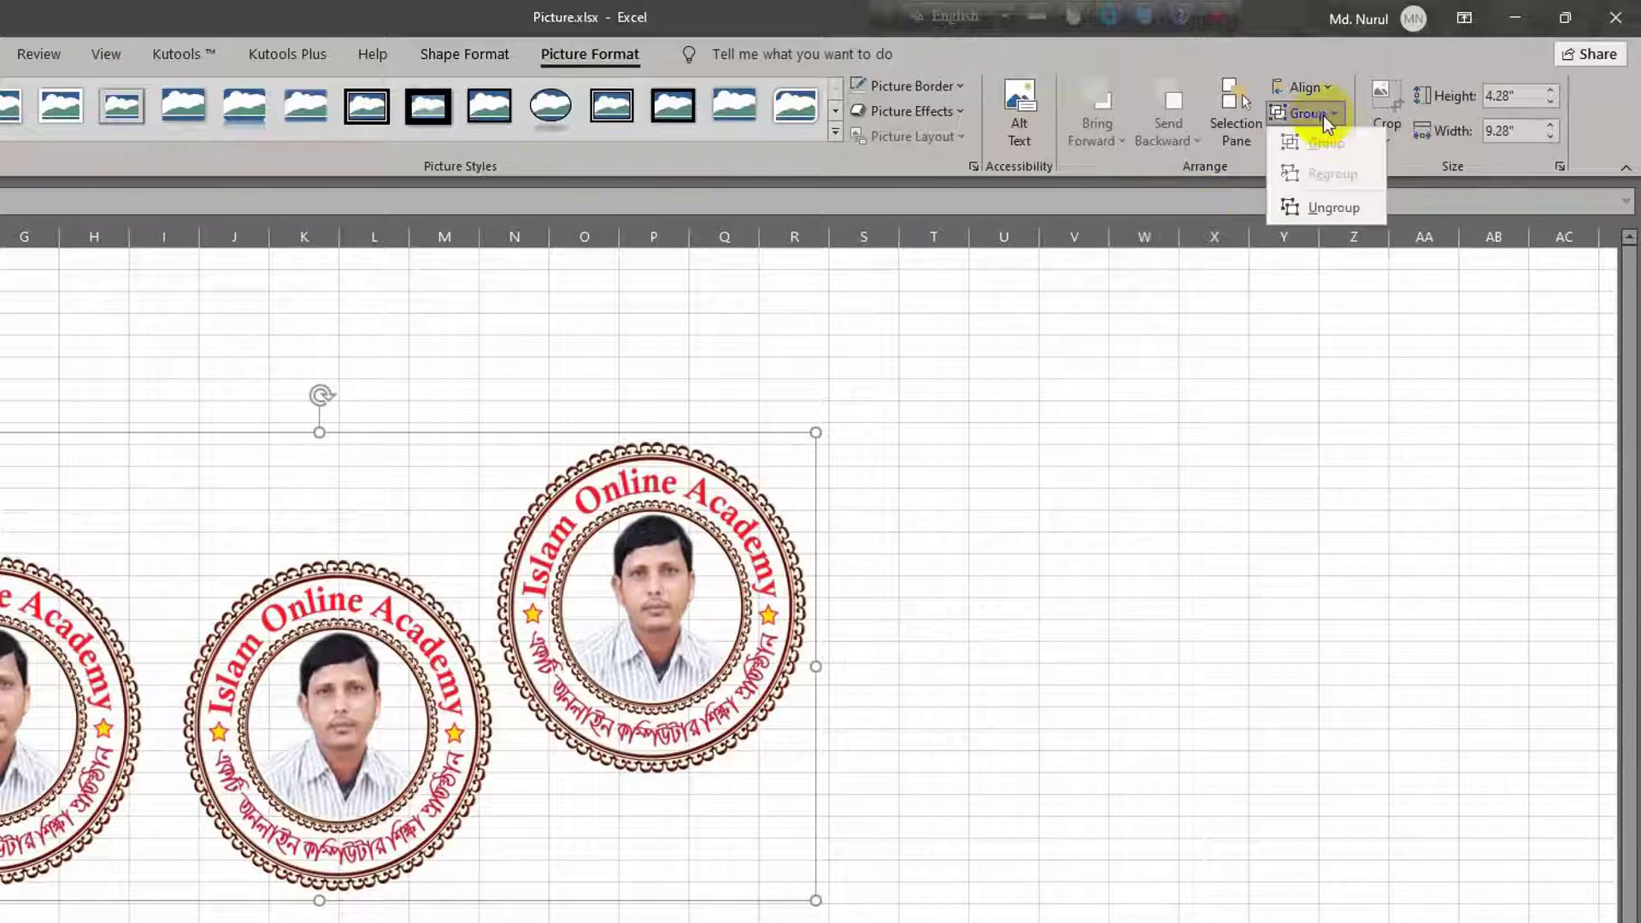
click(1313, 209)
click(864, 603)
Move the right logo further right and crop off its top and right side.
drag(655, 538, 778, 551)
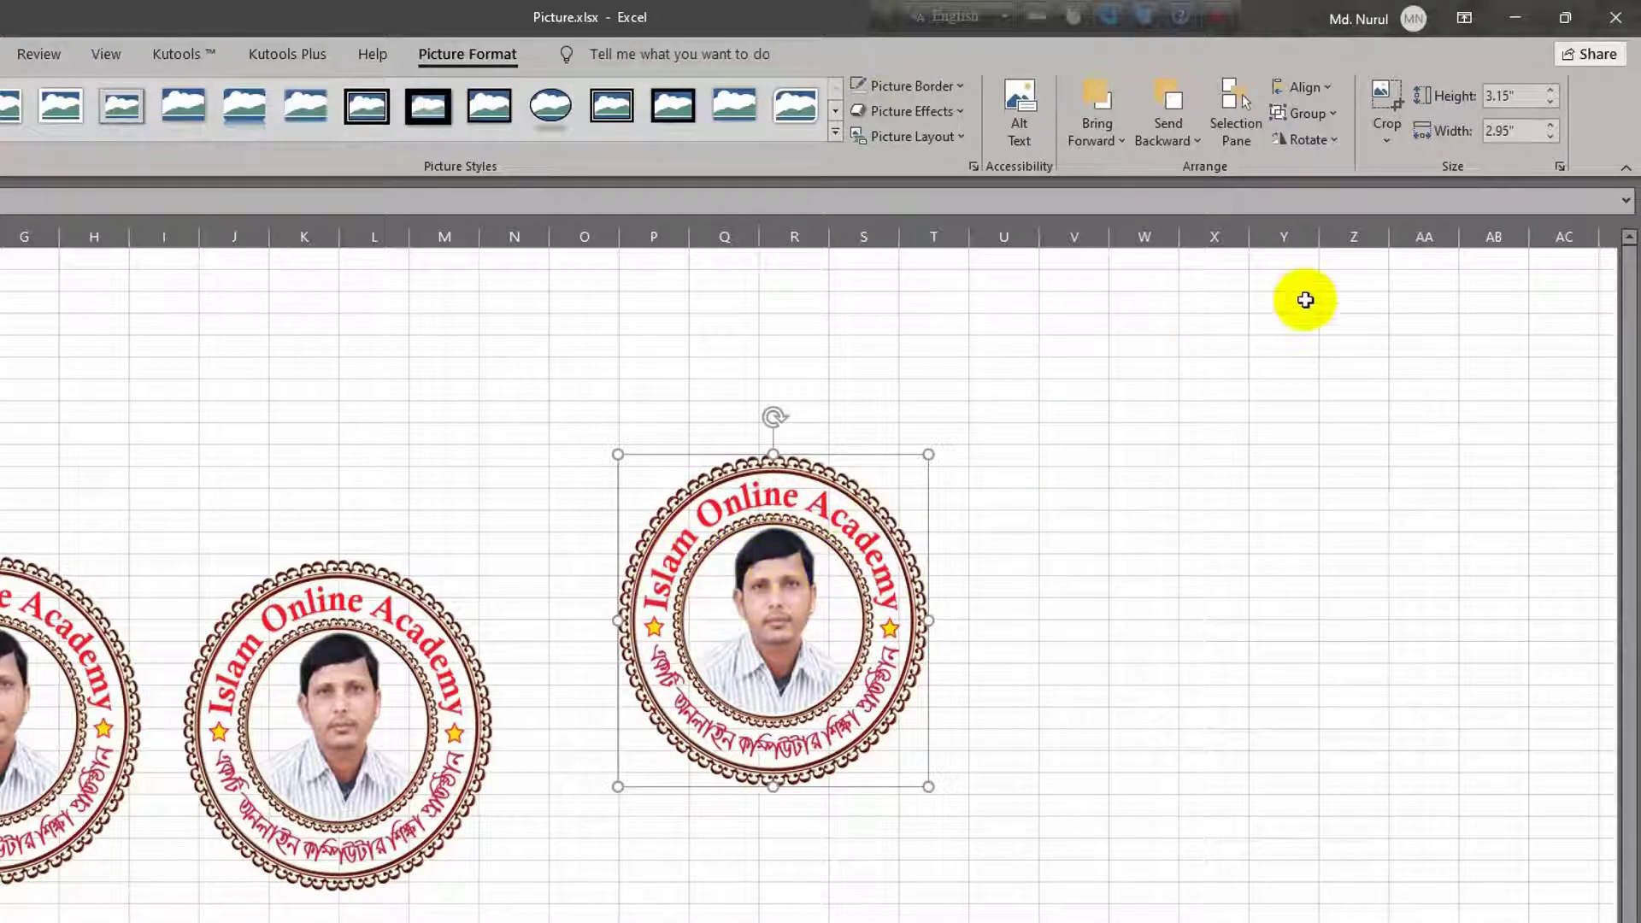
click(1385, 146)
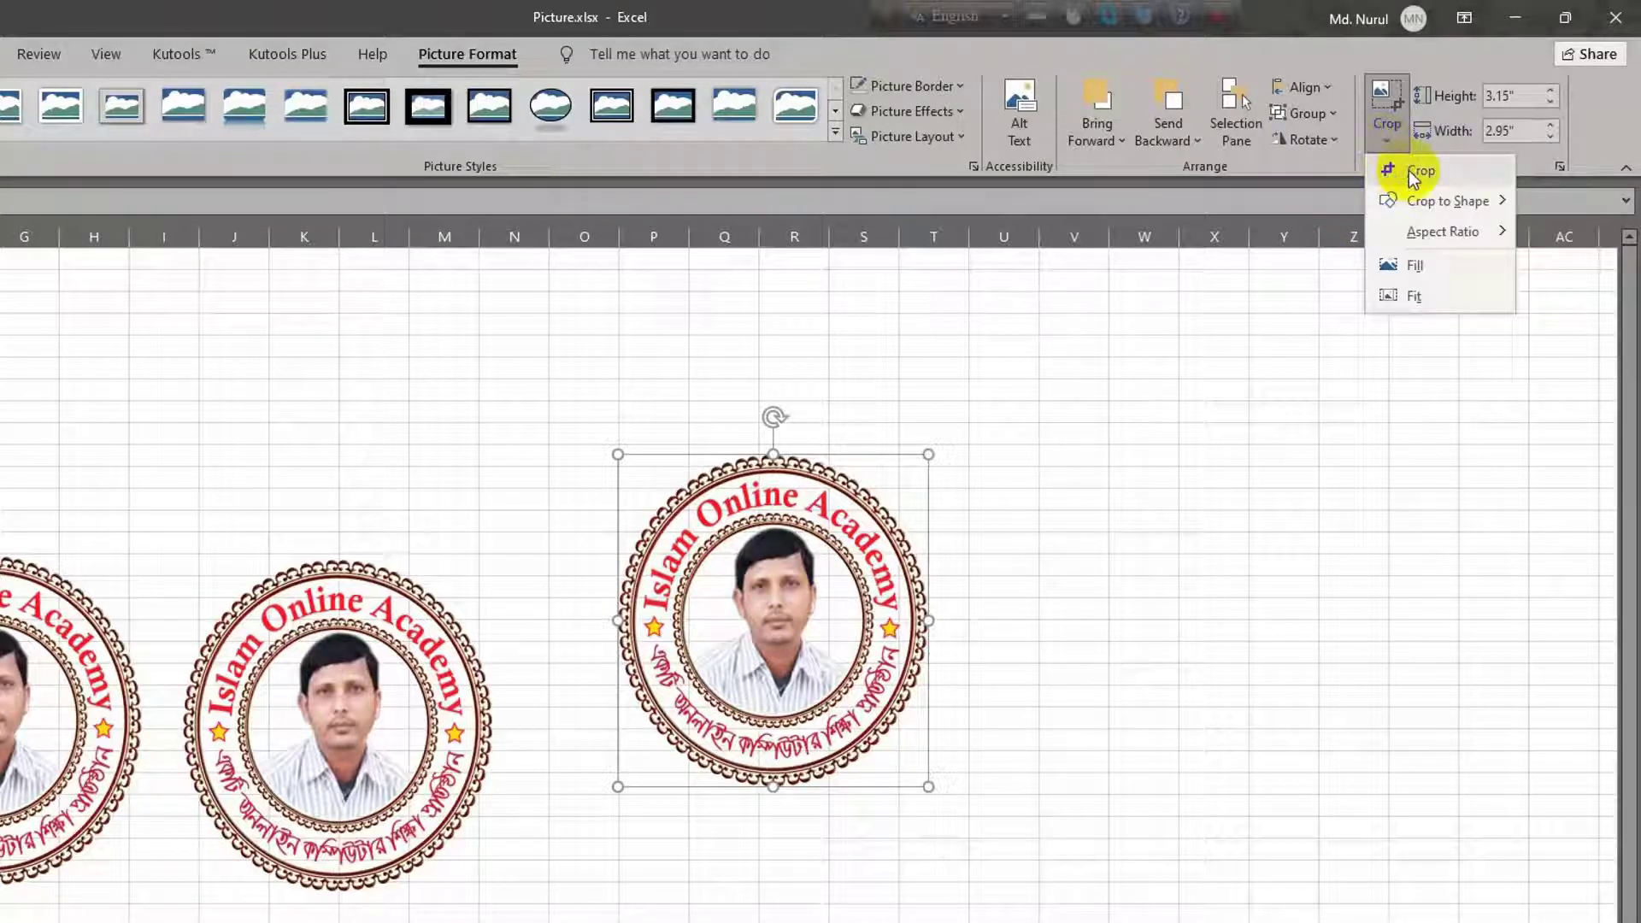
click(1412, 175)
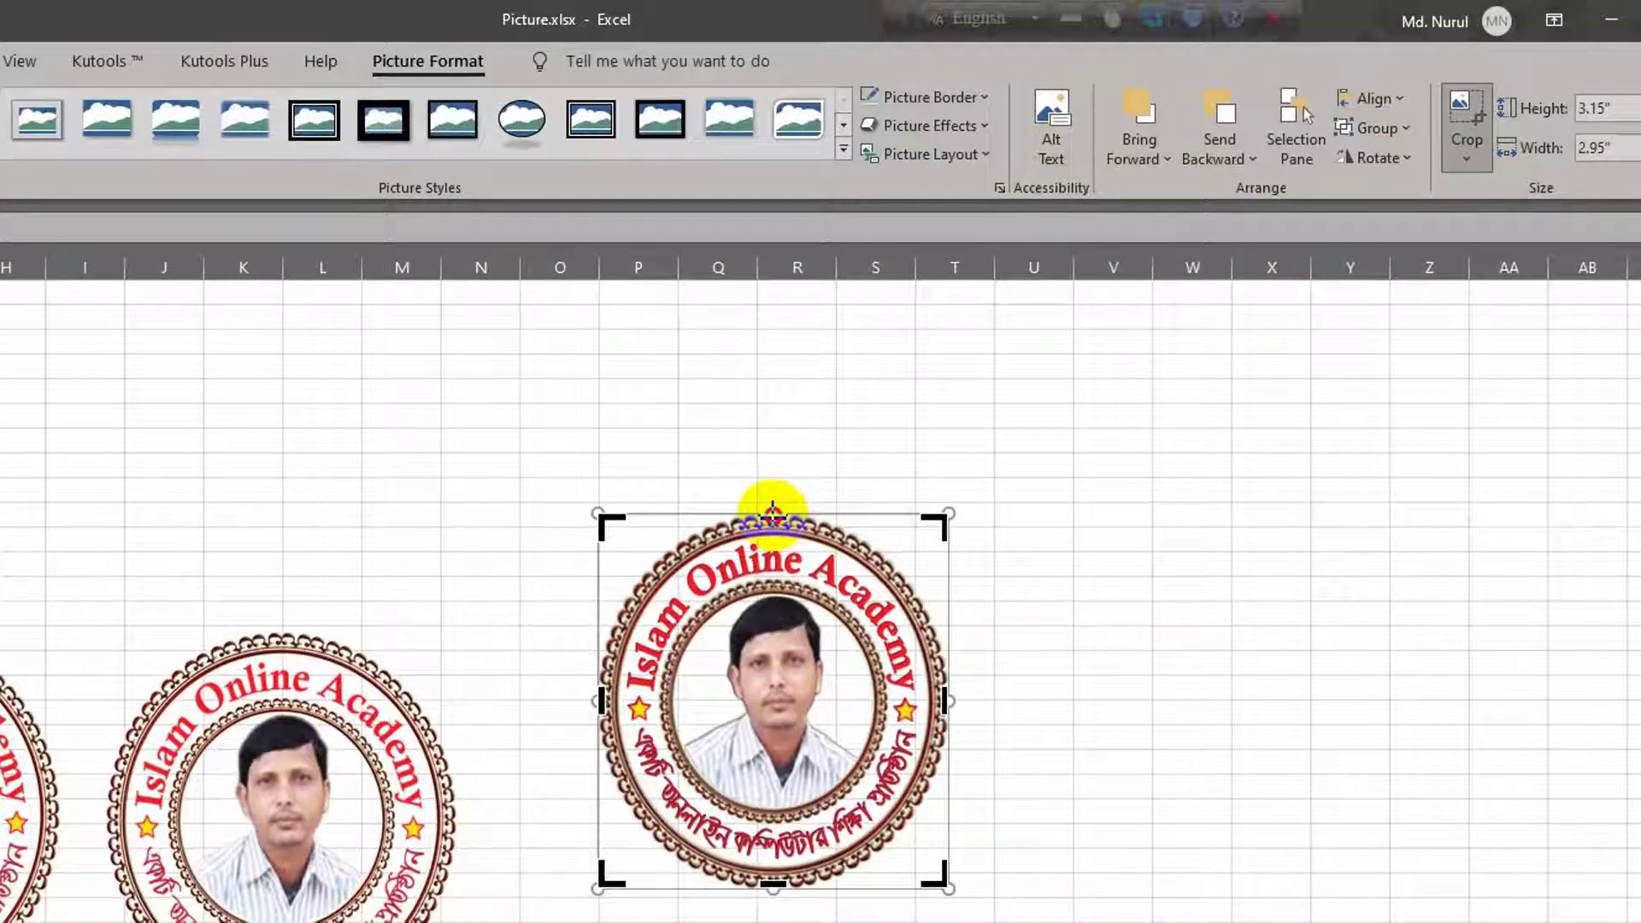
drag(773, 513, 773, 556)
drag(773, 575, 773, 592)
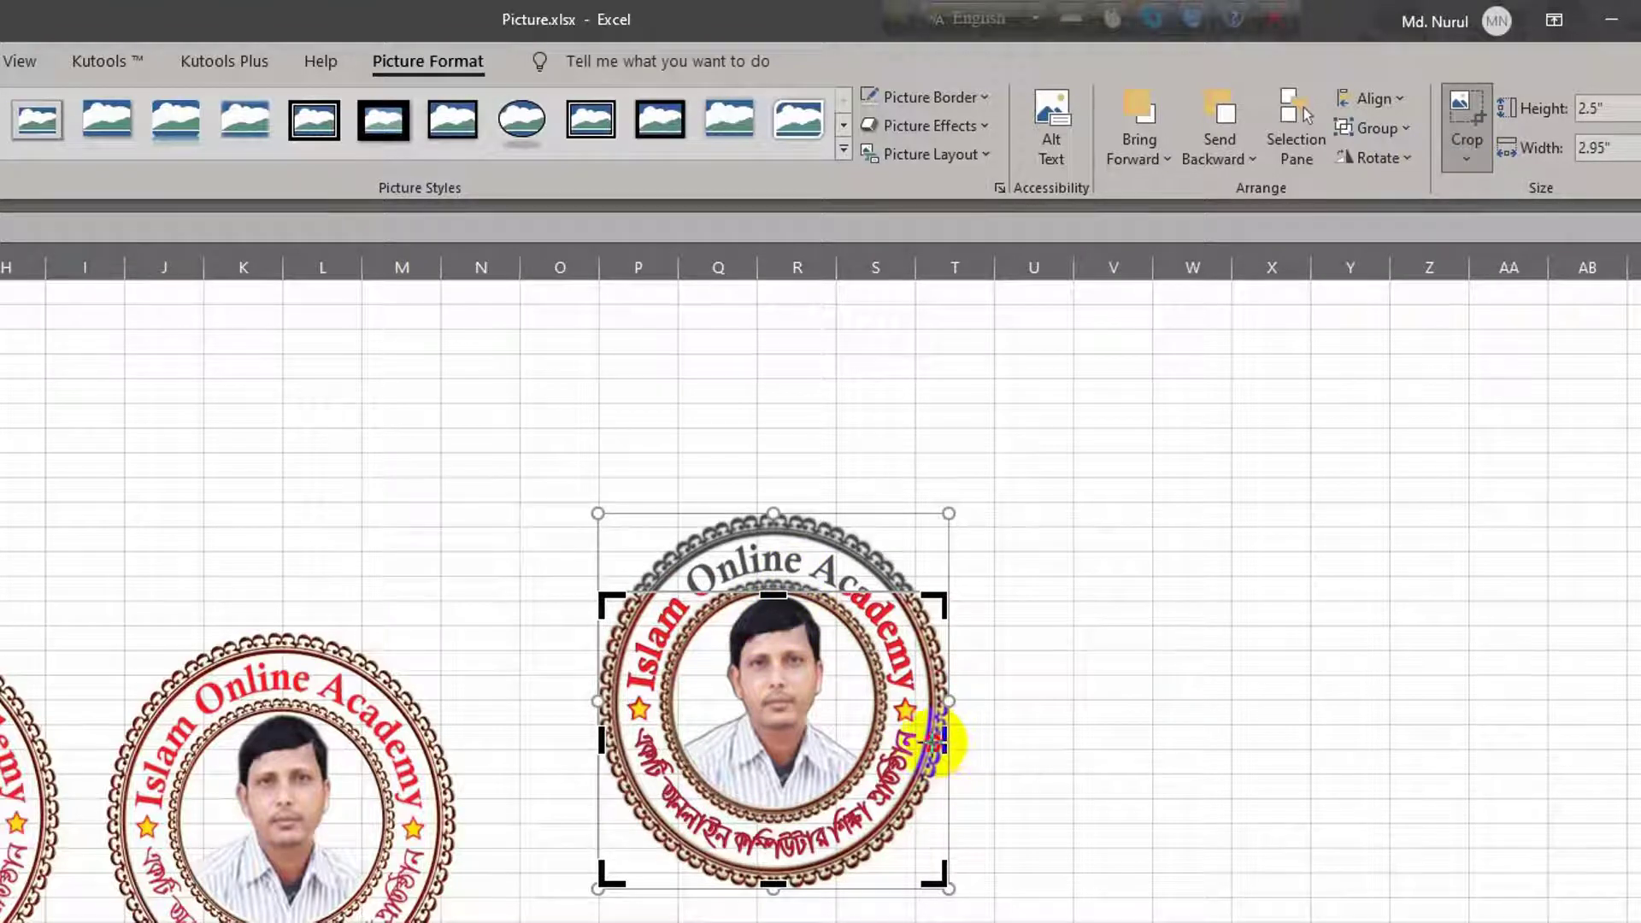
drag(941, 737, 846, 757)
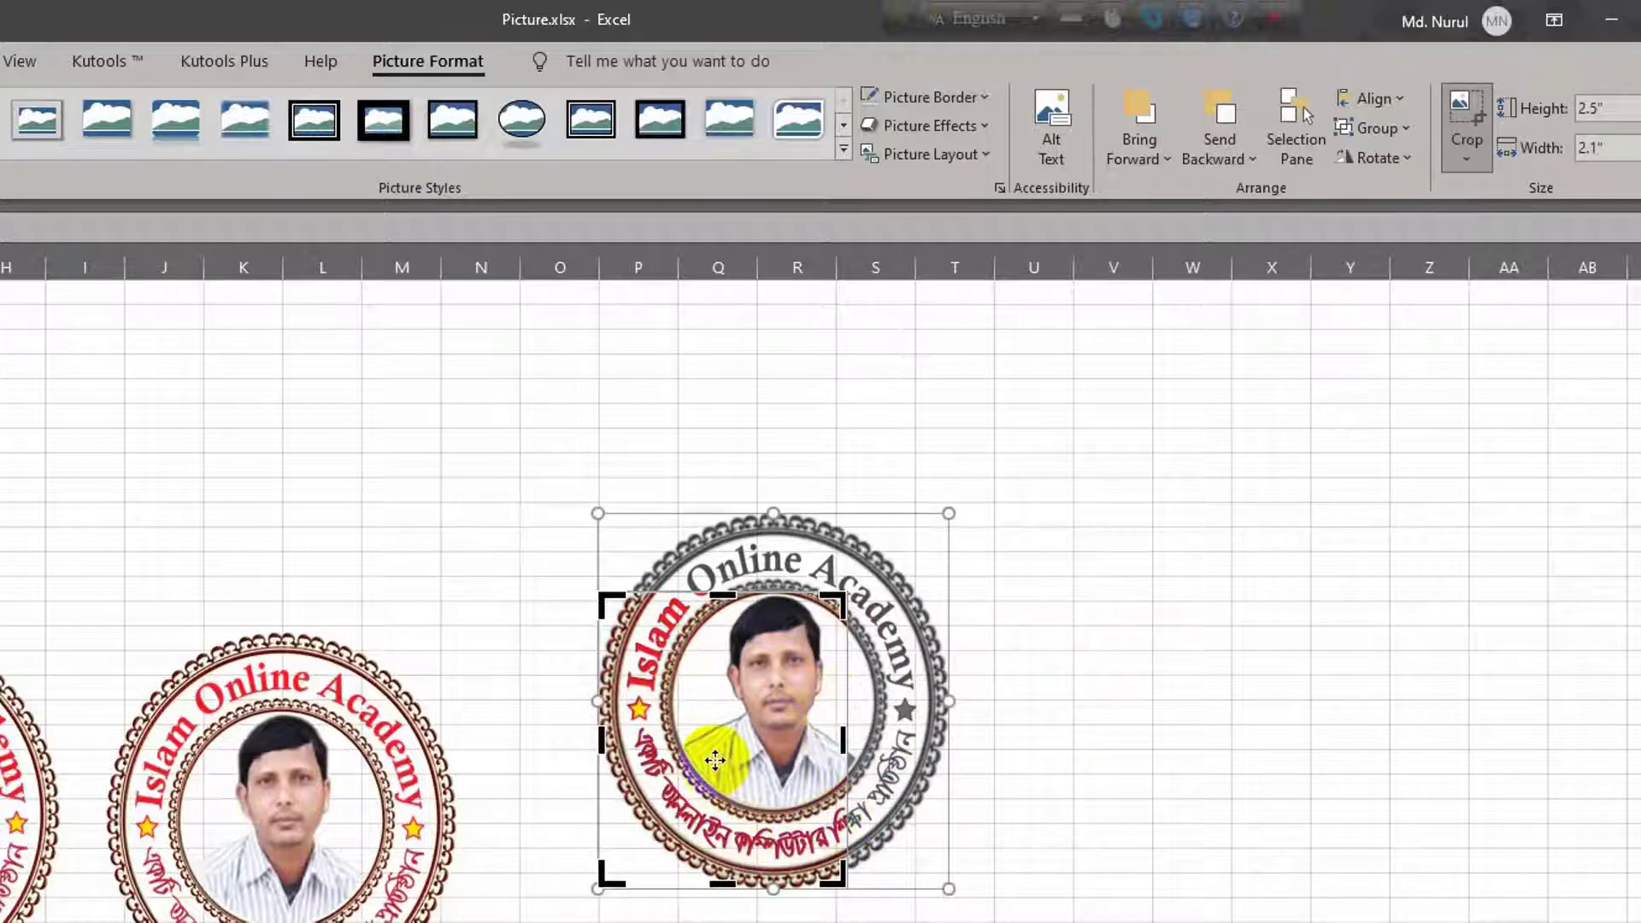
click(1465, 149)
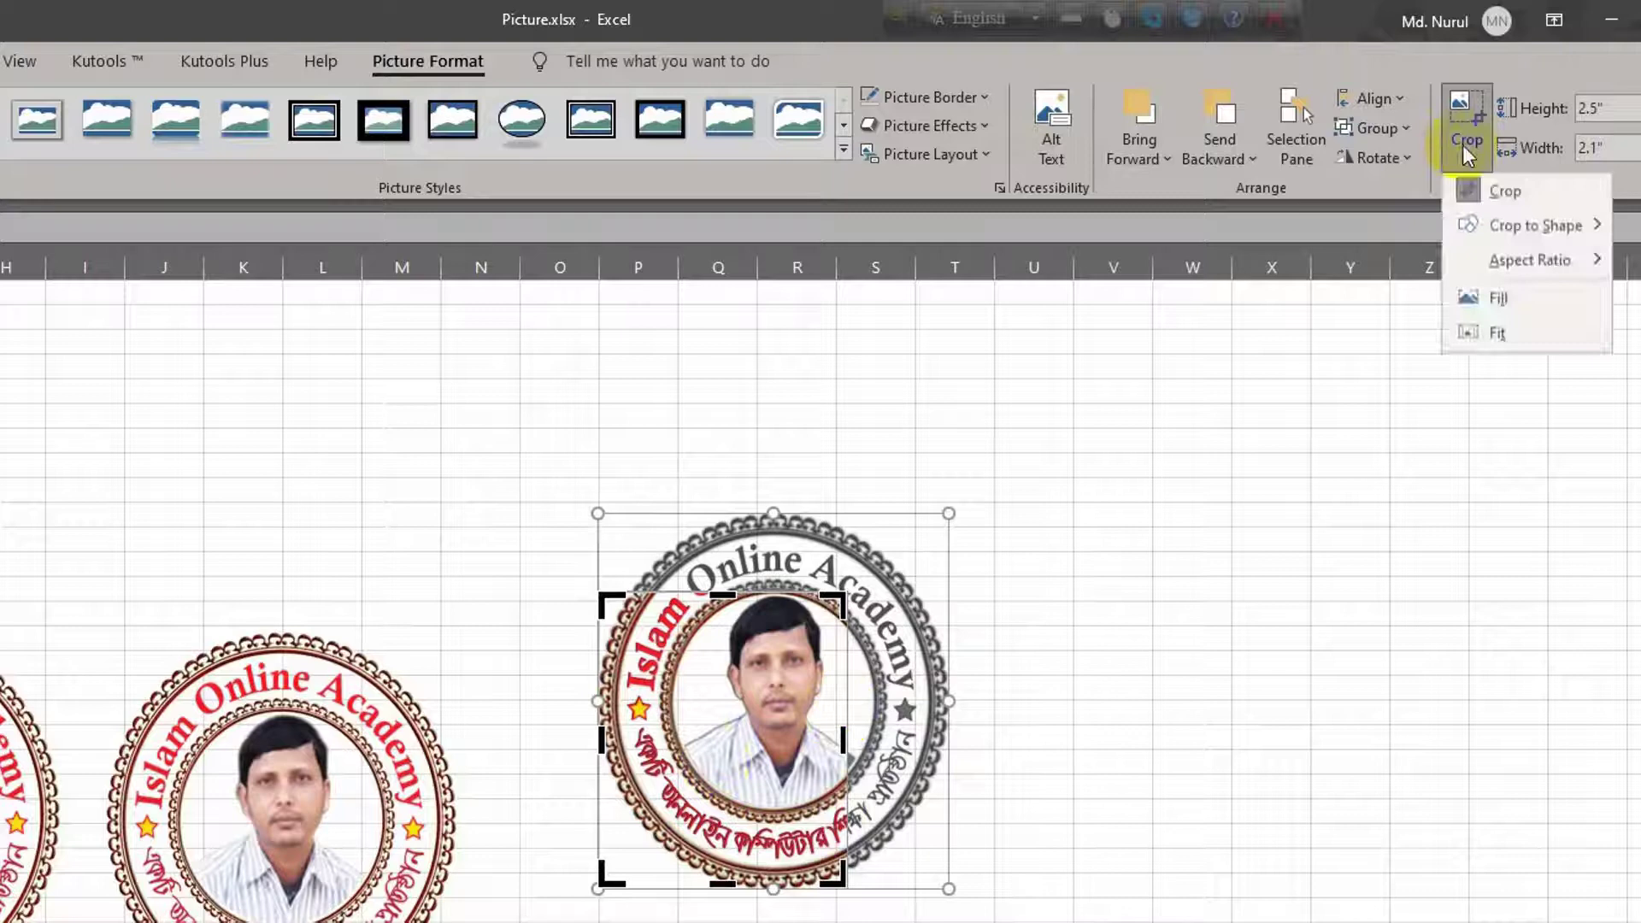
click(1468, 196)
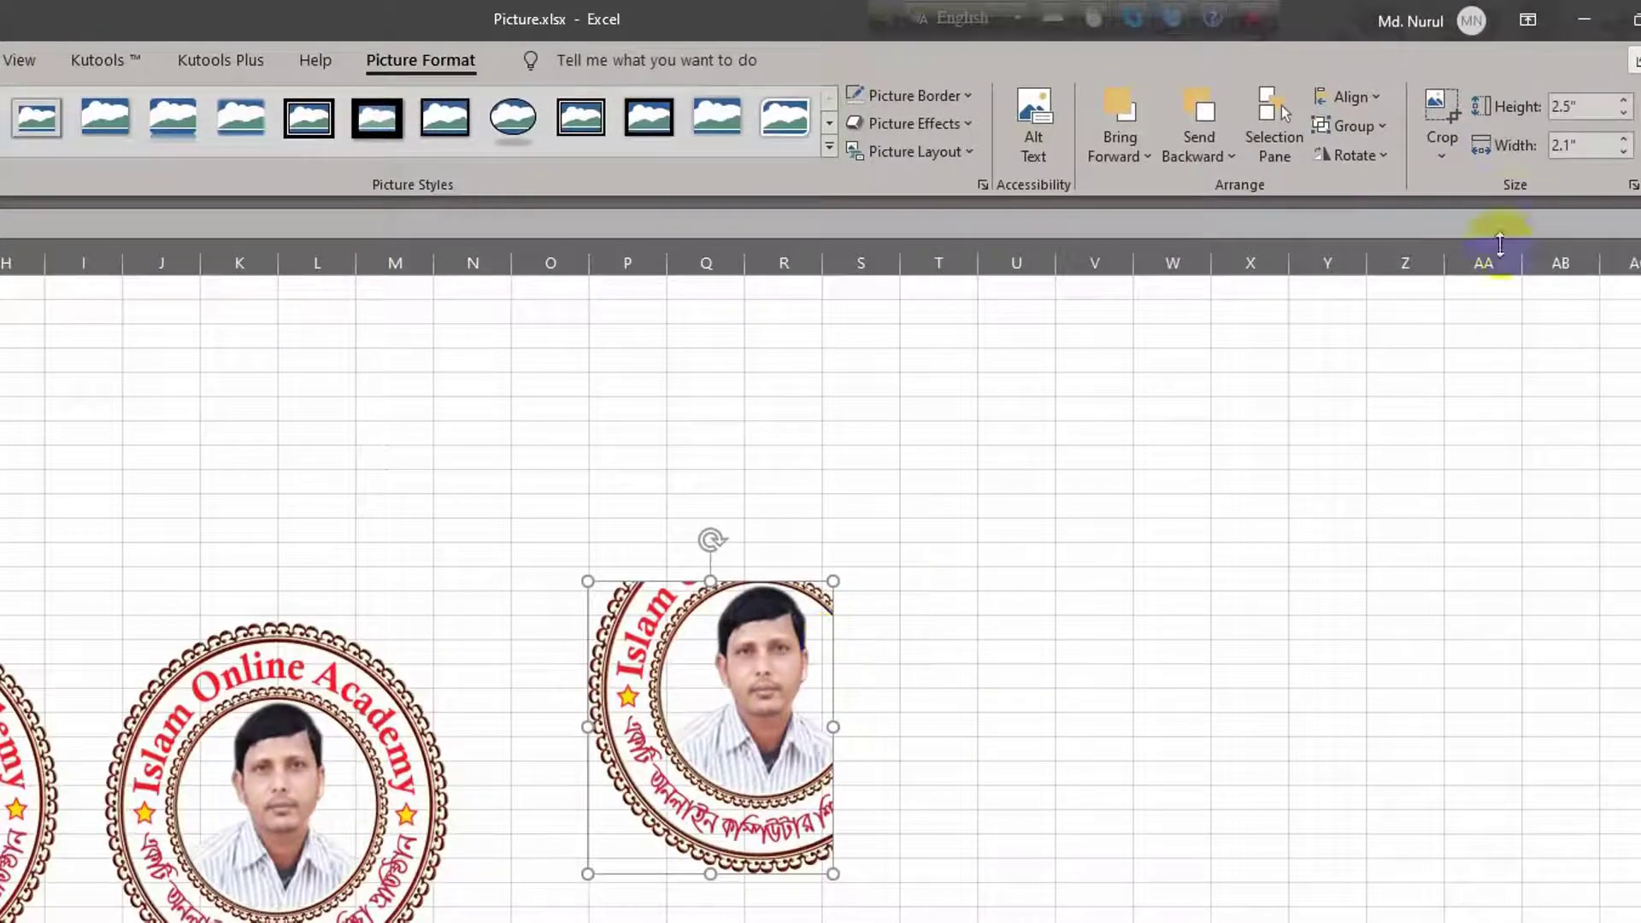
Raise the cropped logo's height to 2.9", then shrink it back down.
click(1624, 101)
click(1624, 101)
click(1624, 101)
click(1624, 100)
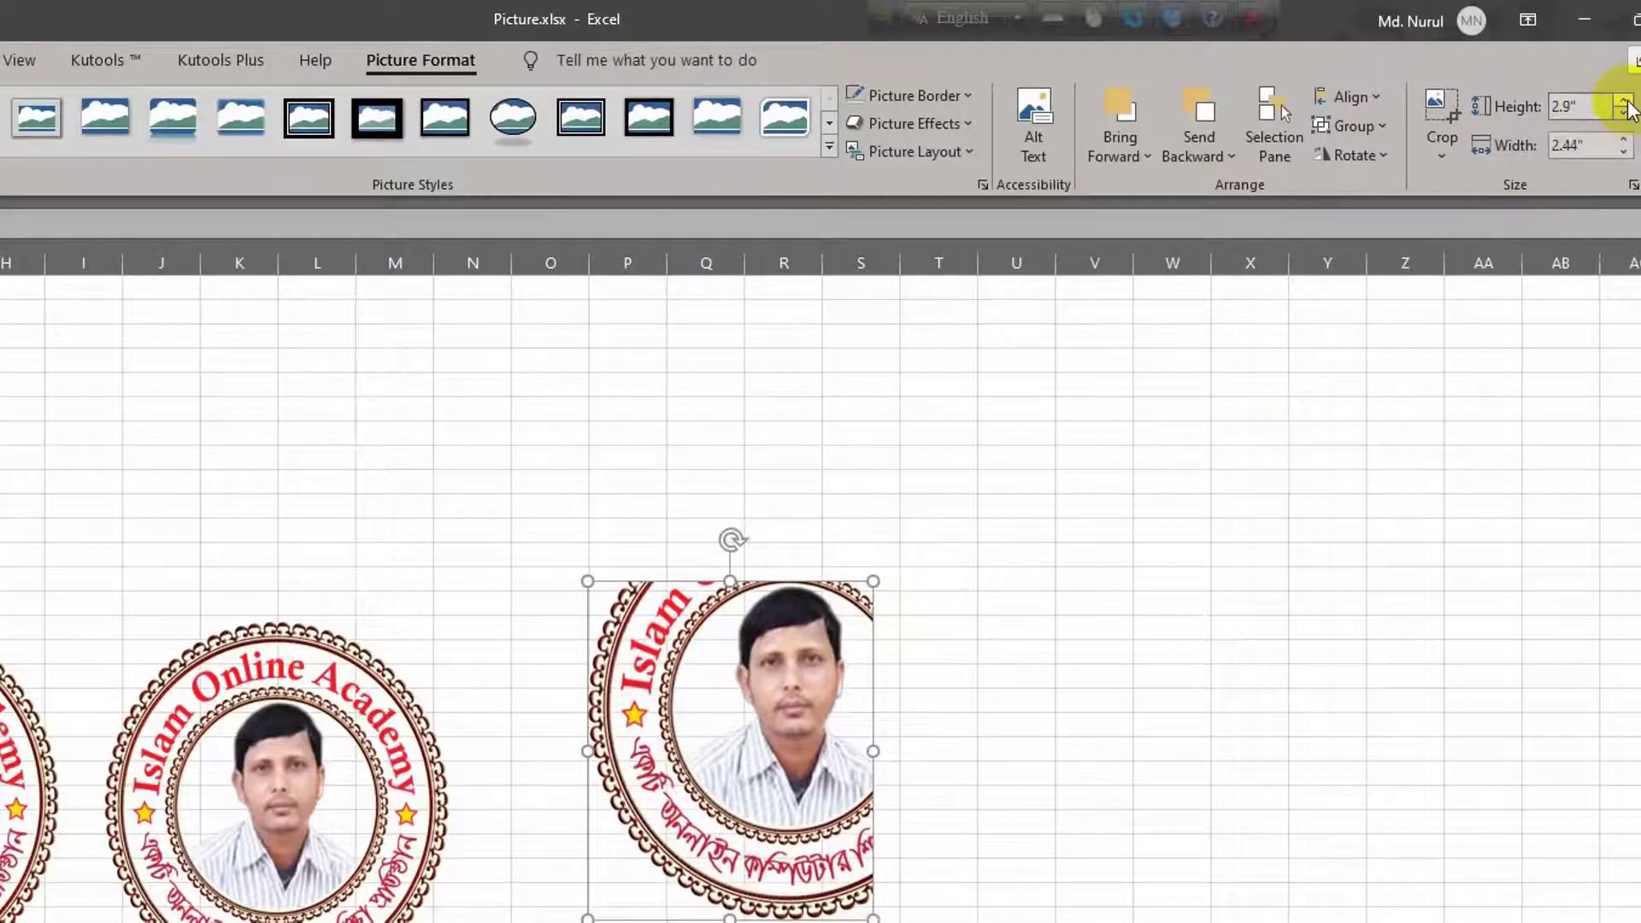
click(1624, 101)
click(1624, 114)
double_click(1624, 114)
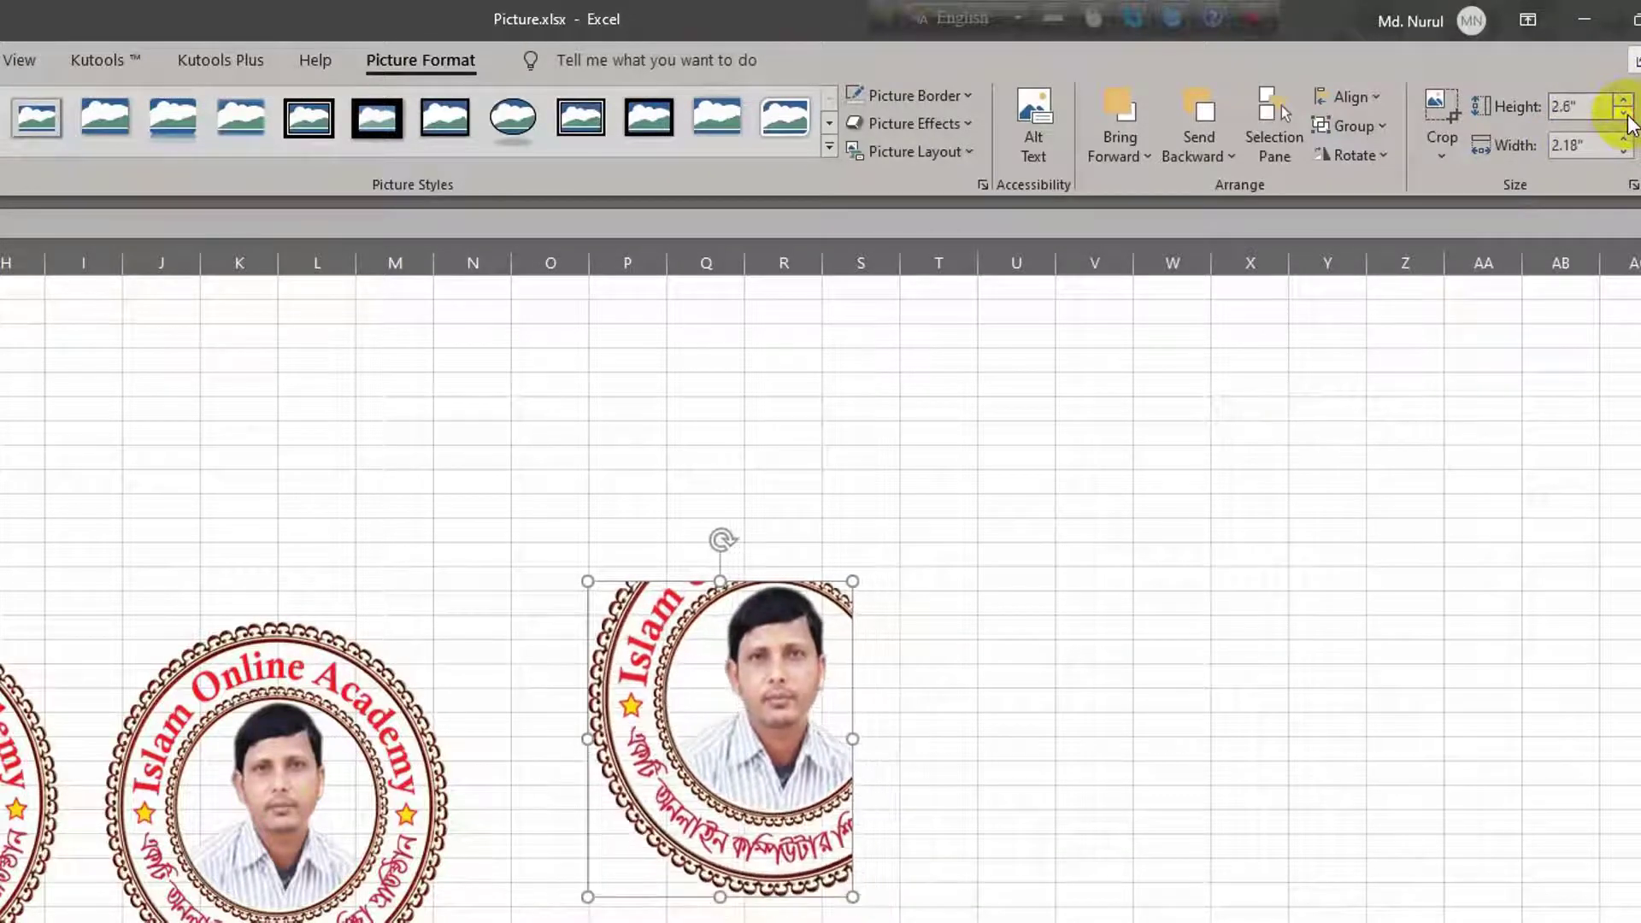
triple_click(1624, 113)
triple_click(1624, 113)
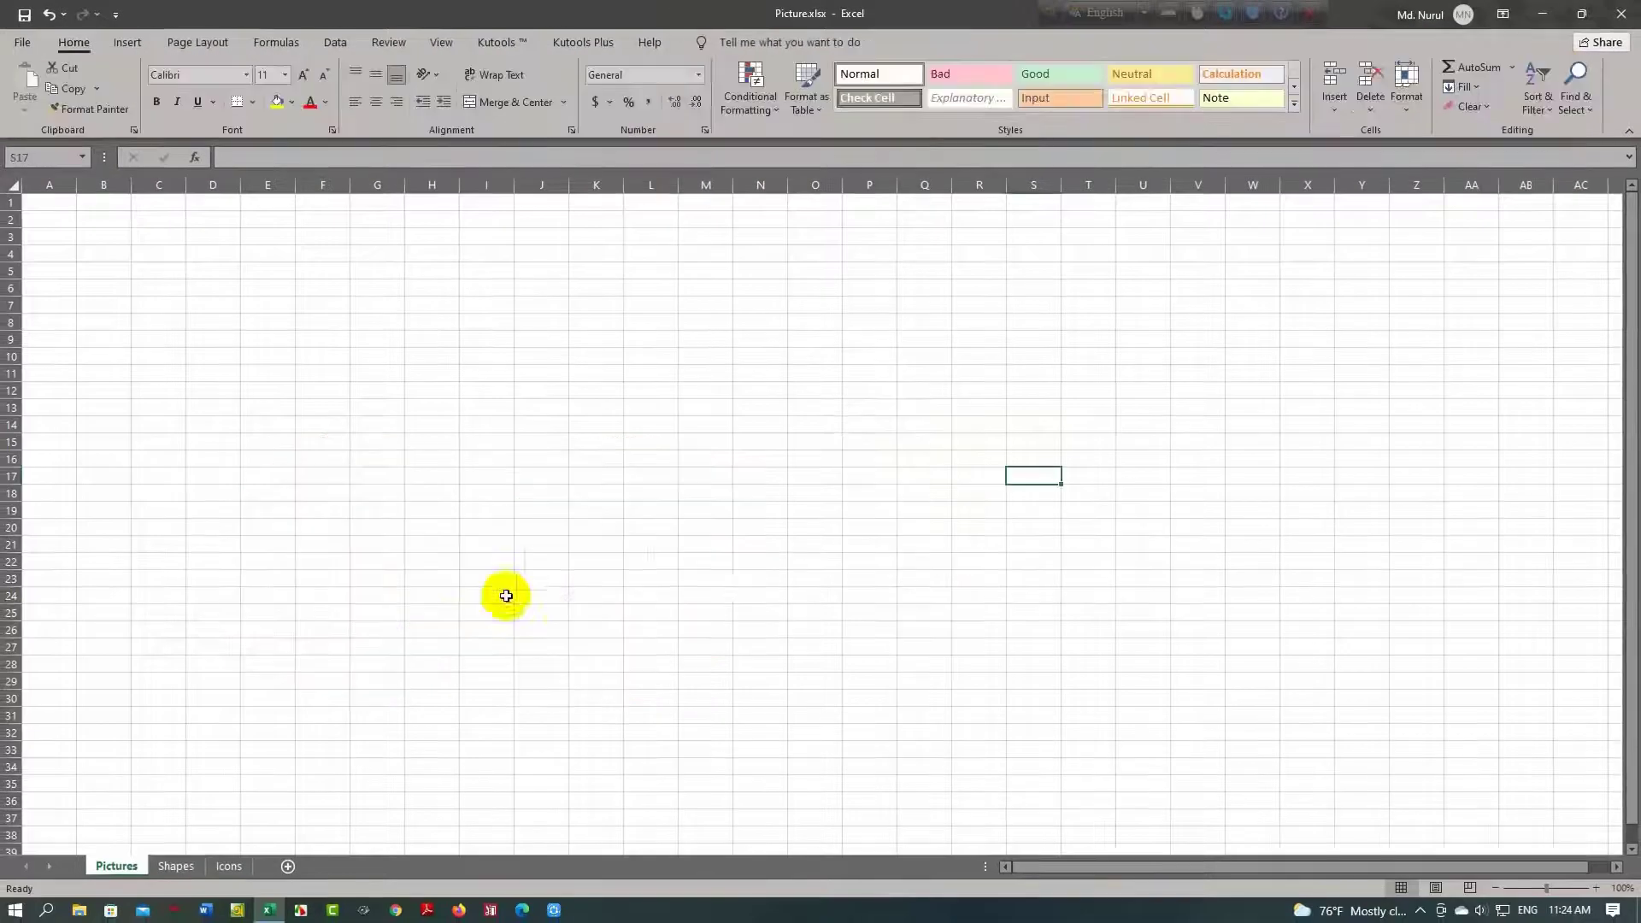
On the Shapes sheet, draw a Heart shape spanning roughly D5:H19.
click(167, 866)
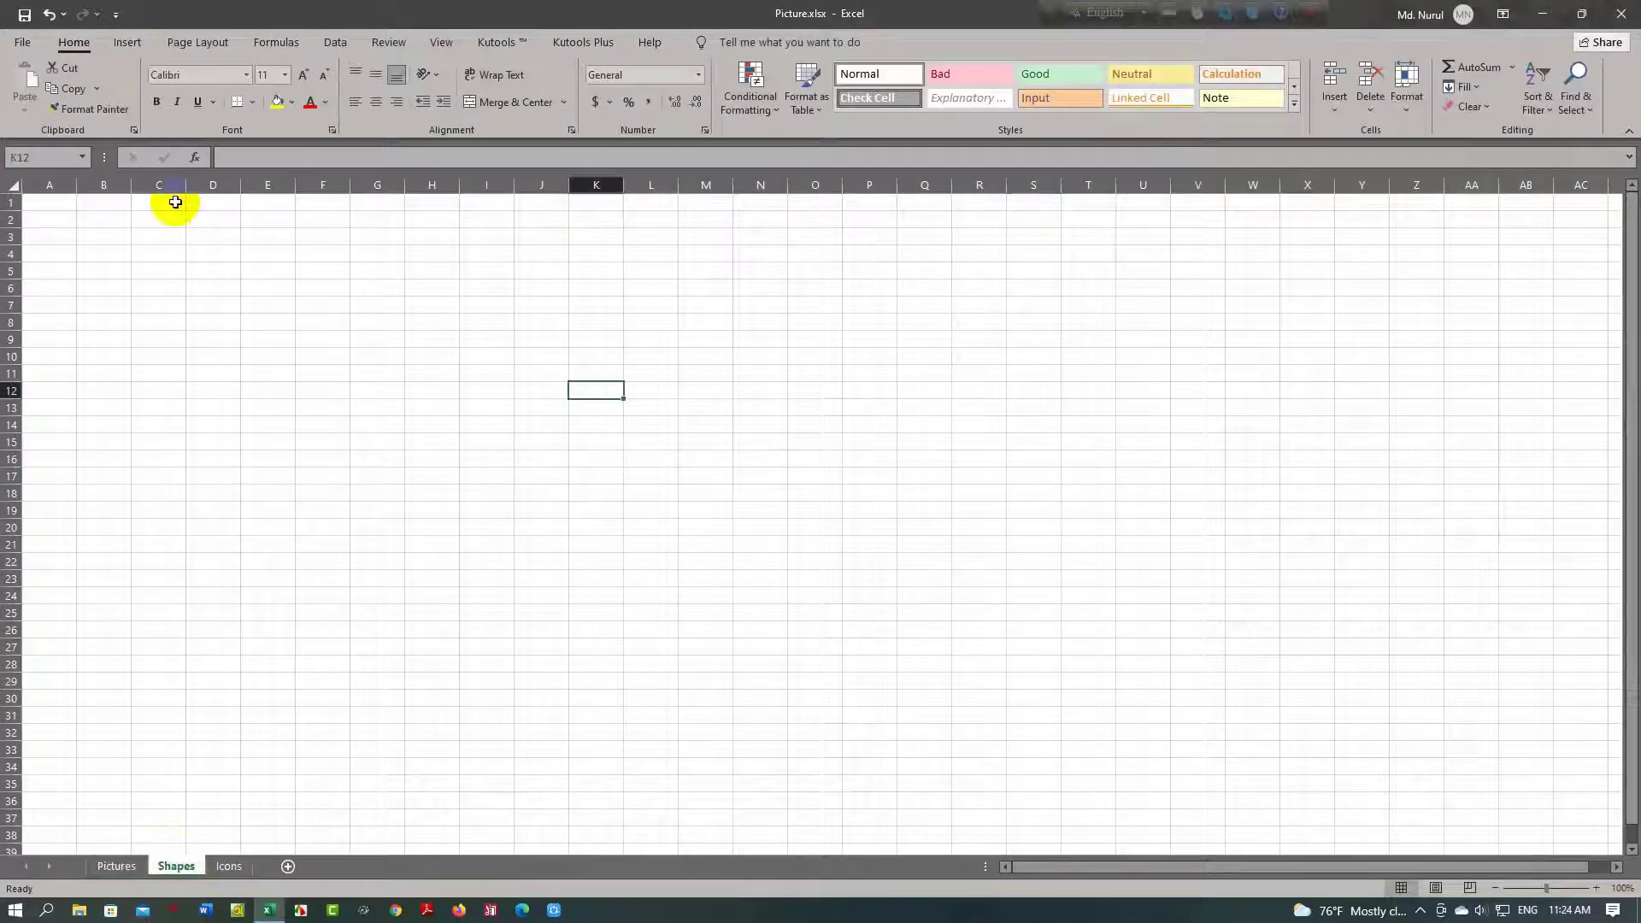
click(128, 42)
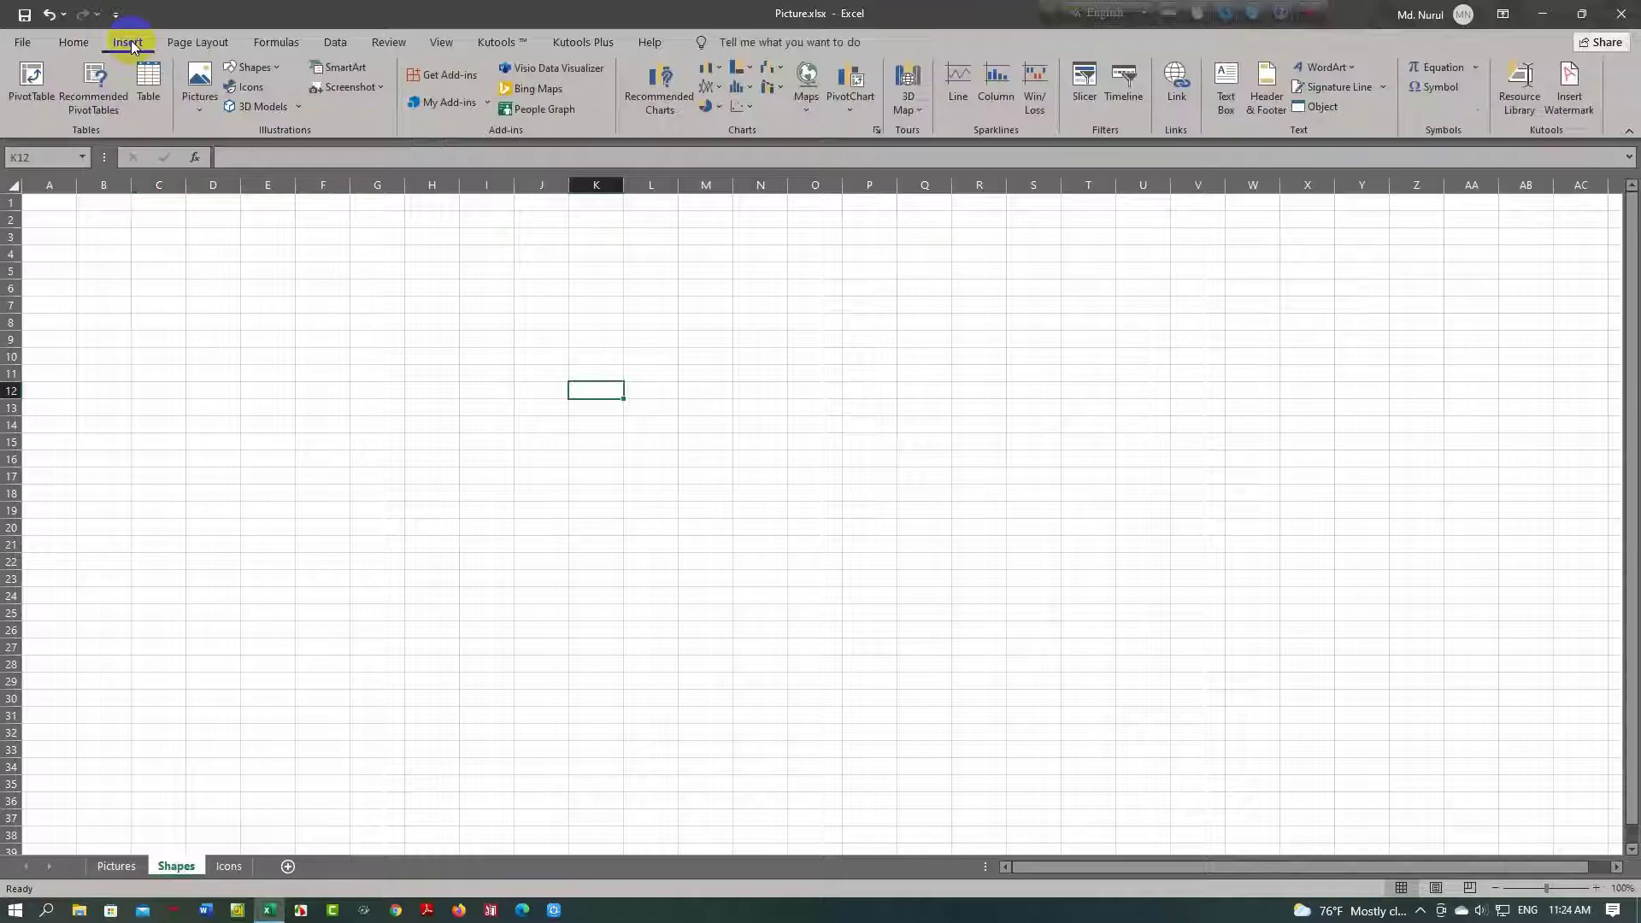
click(278, 67)
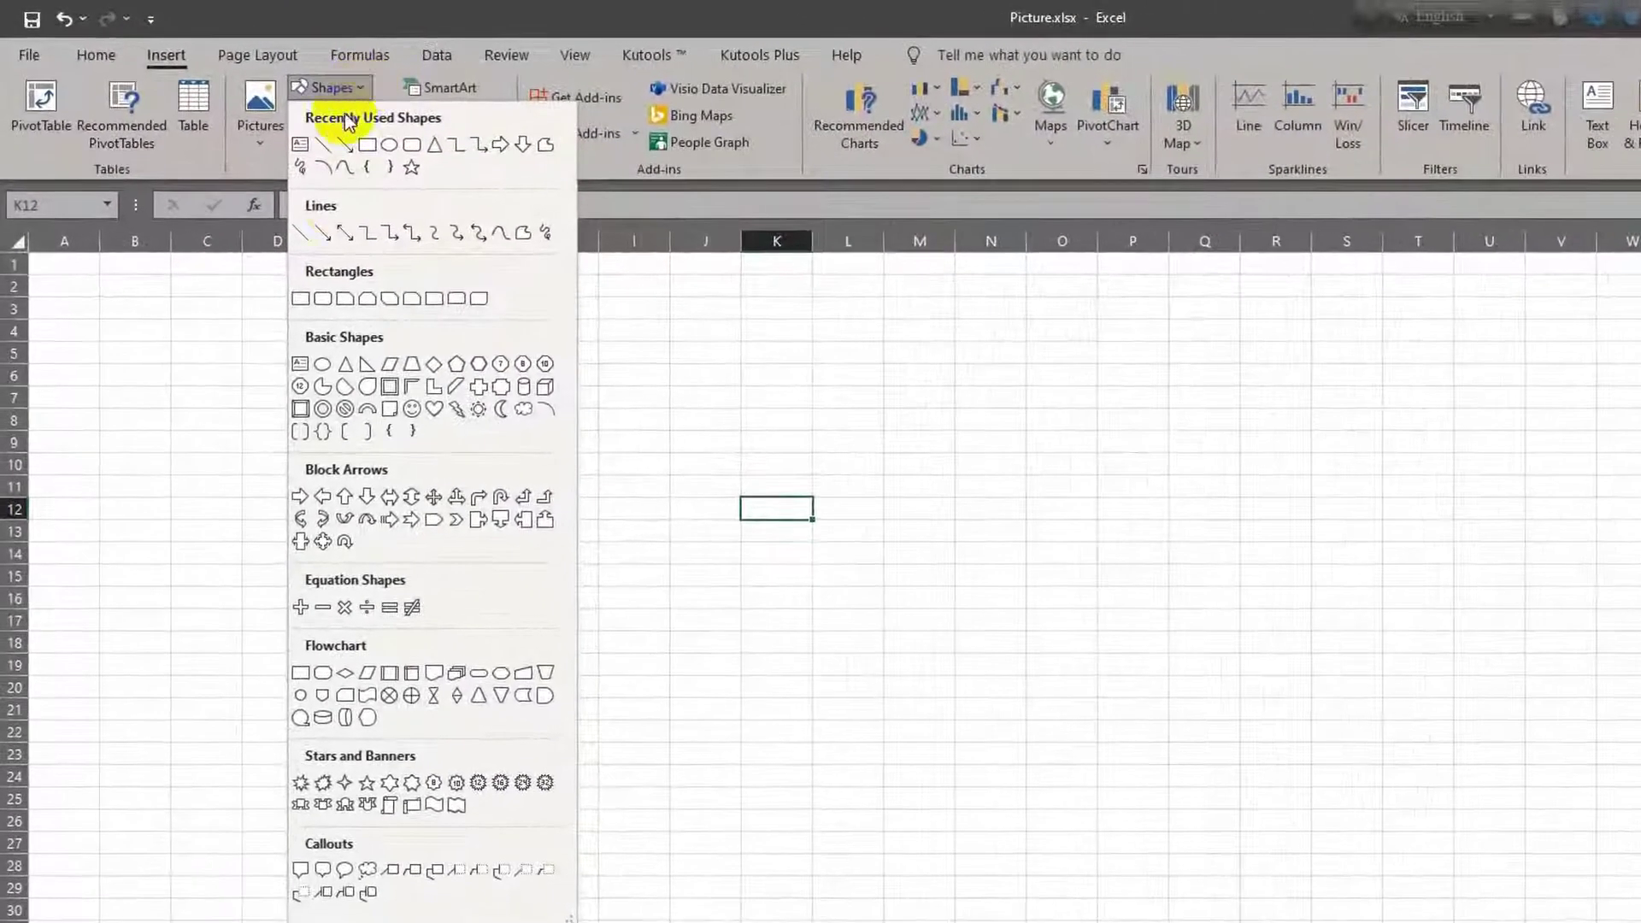
click(413, 411)
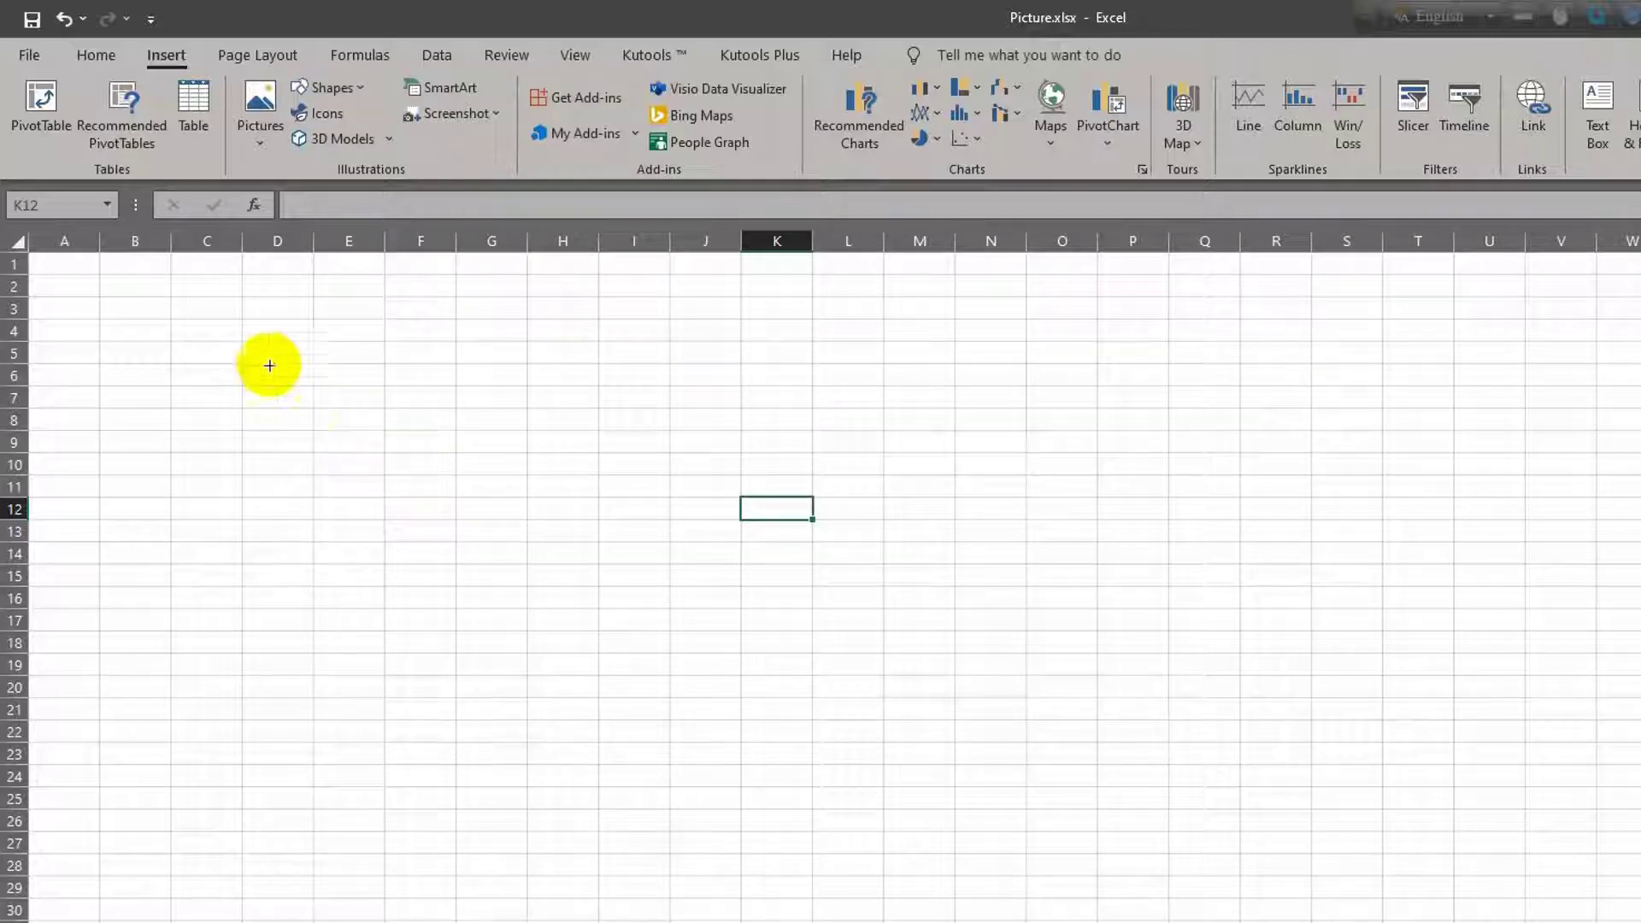
mouse_move(250, 359)
mouse_down()
mouse_move(464, 548)
mouse_move(530, 645)
mouse_up()
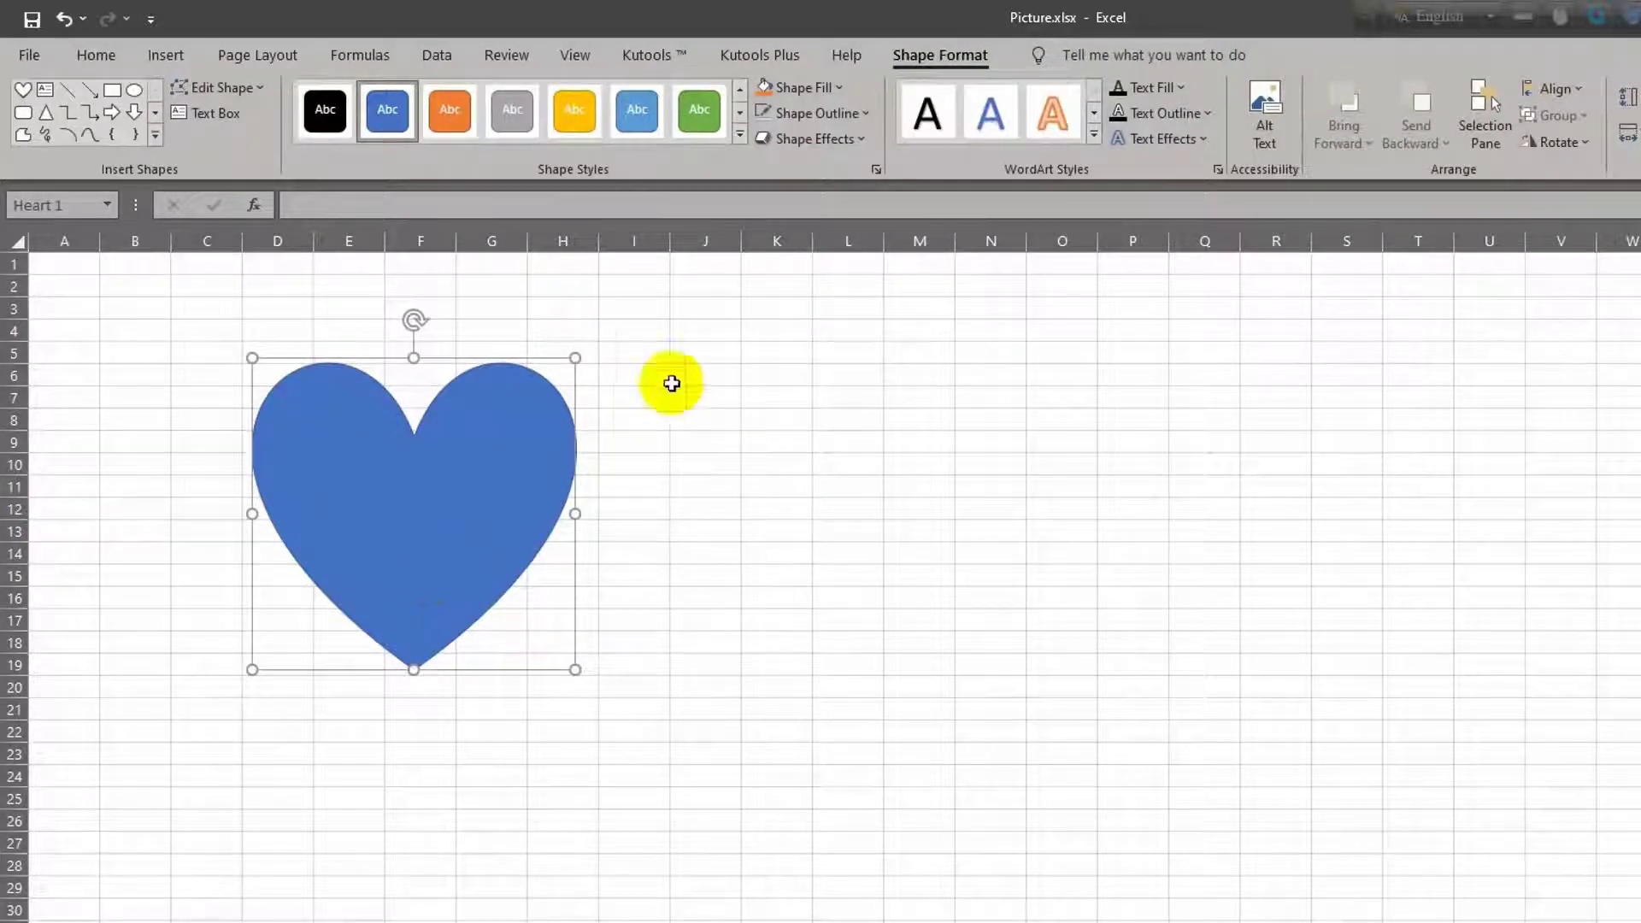
click(218, 89)
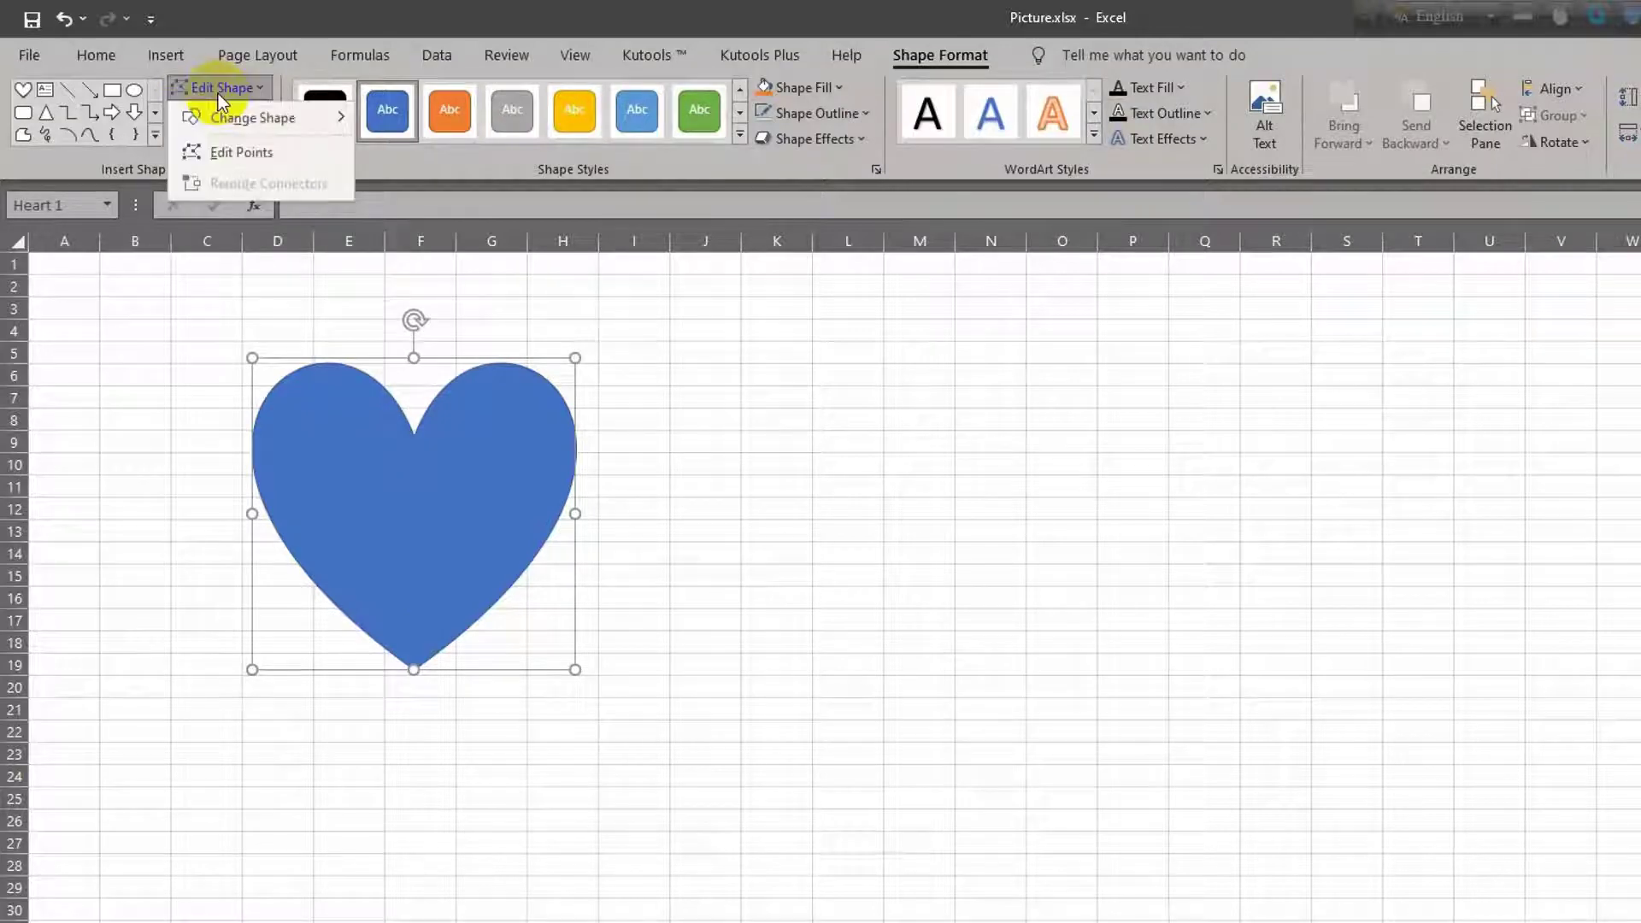
Drag the heart's bottom and top-centre points, then undo both edits.
click(233, 153)
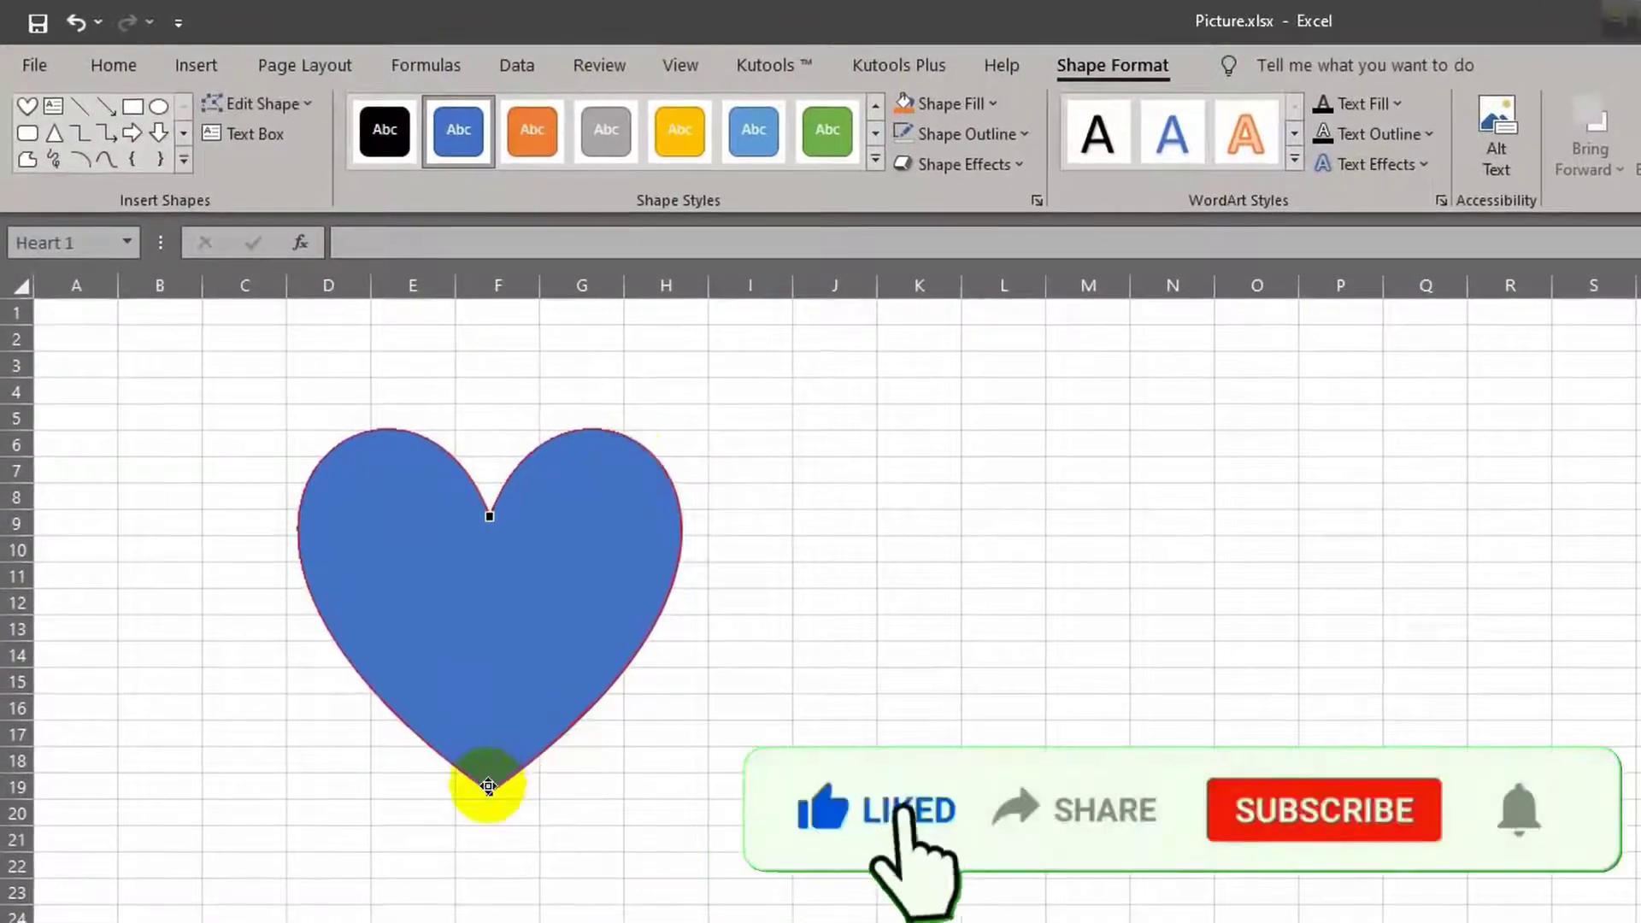
click(487, 782)
drag(483, 731, 472, 711)
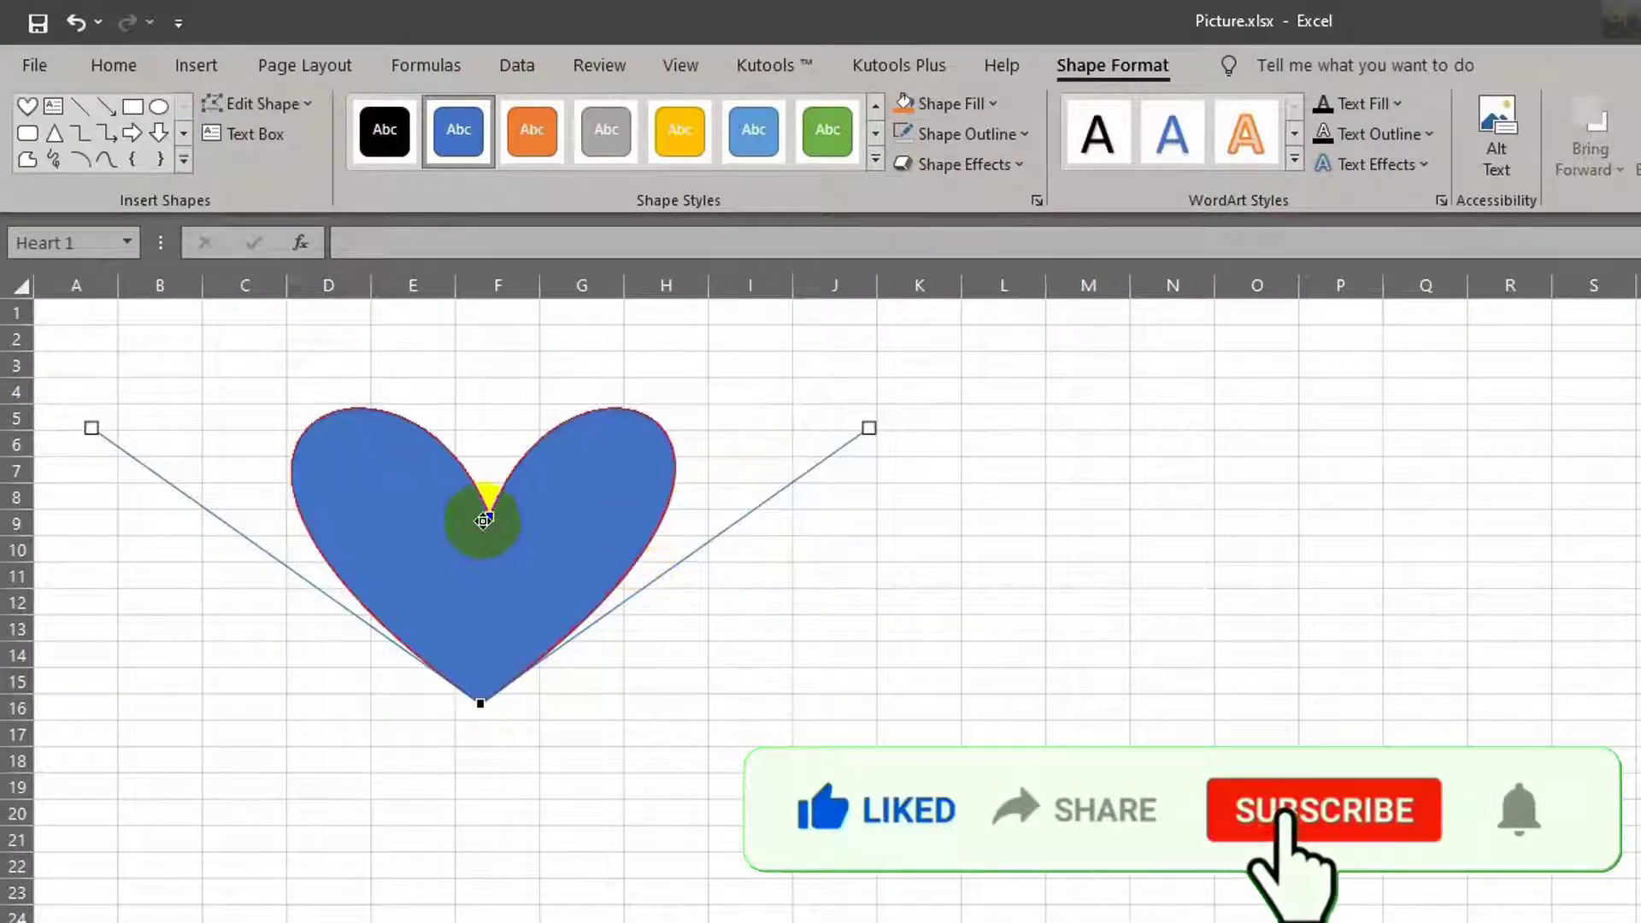
drag(489, 517, 504, 602)
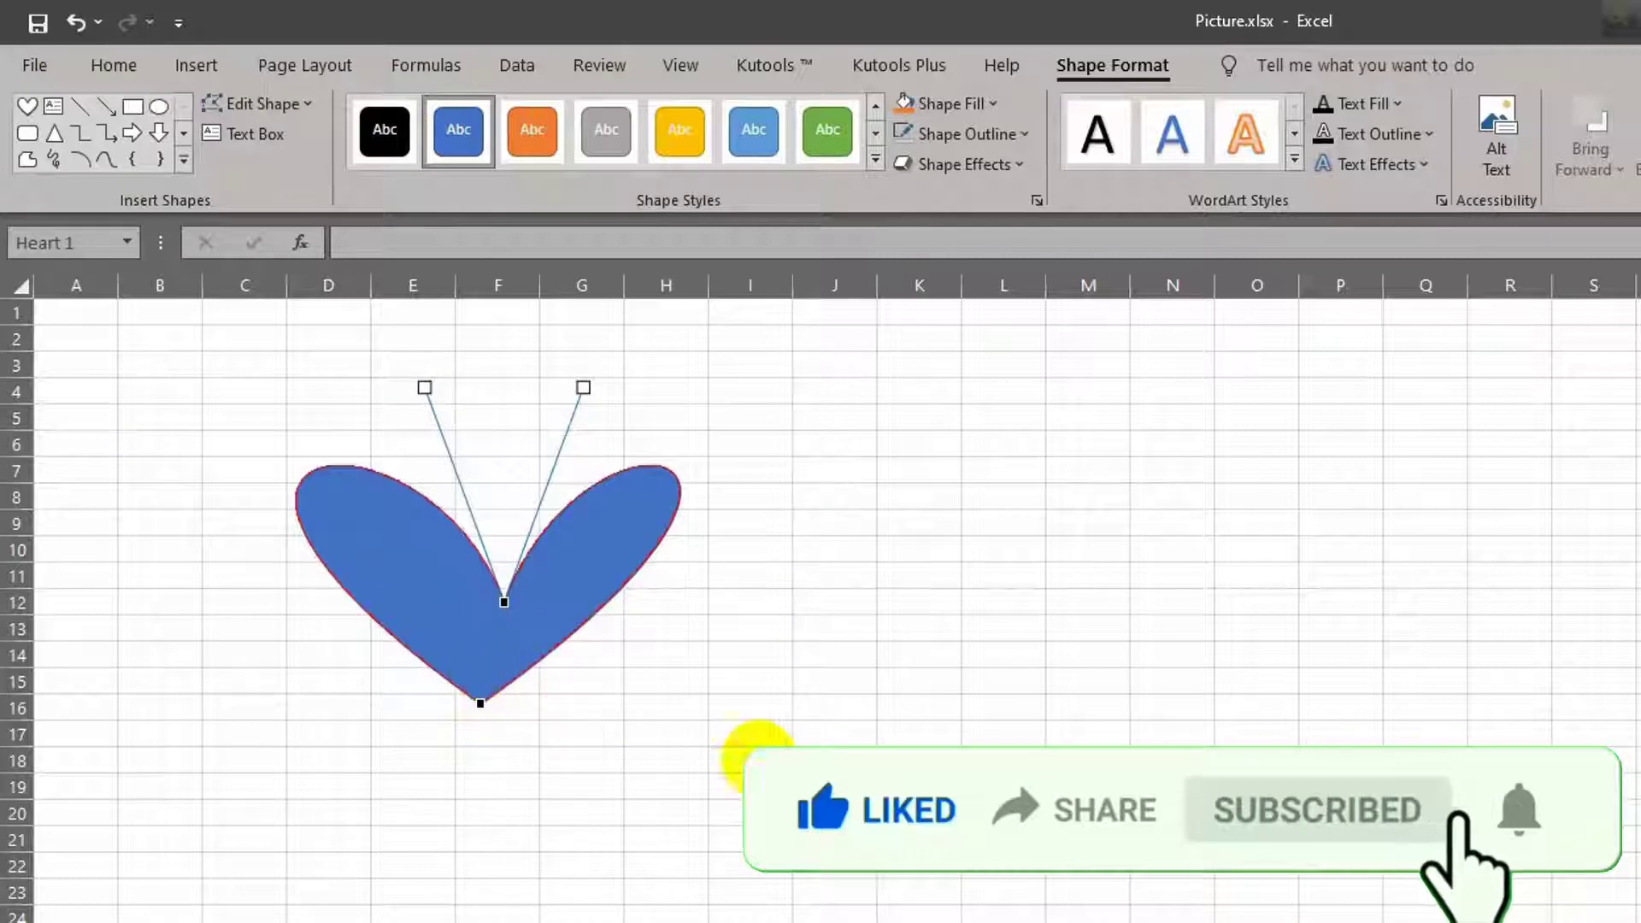
key(ctrl+z)
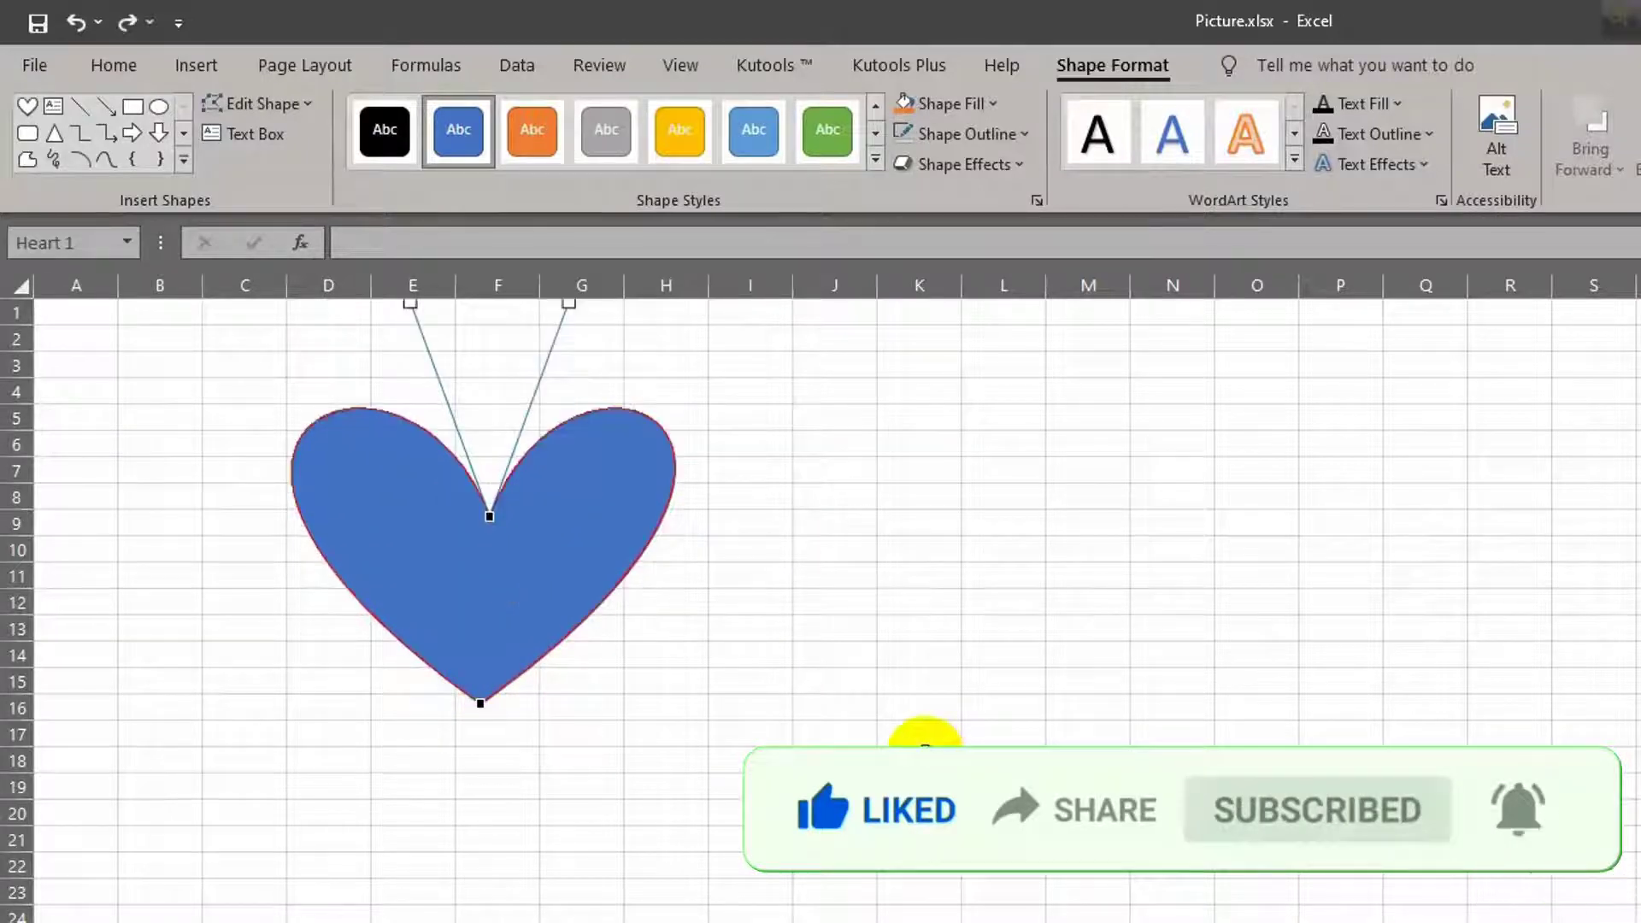
key(ctrl+z)
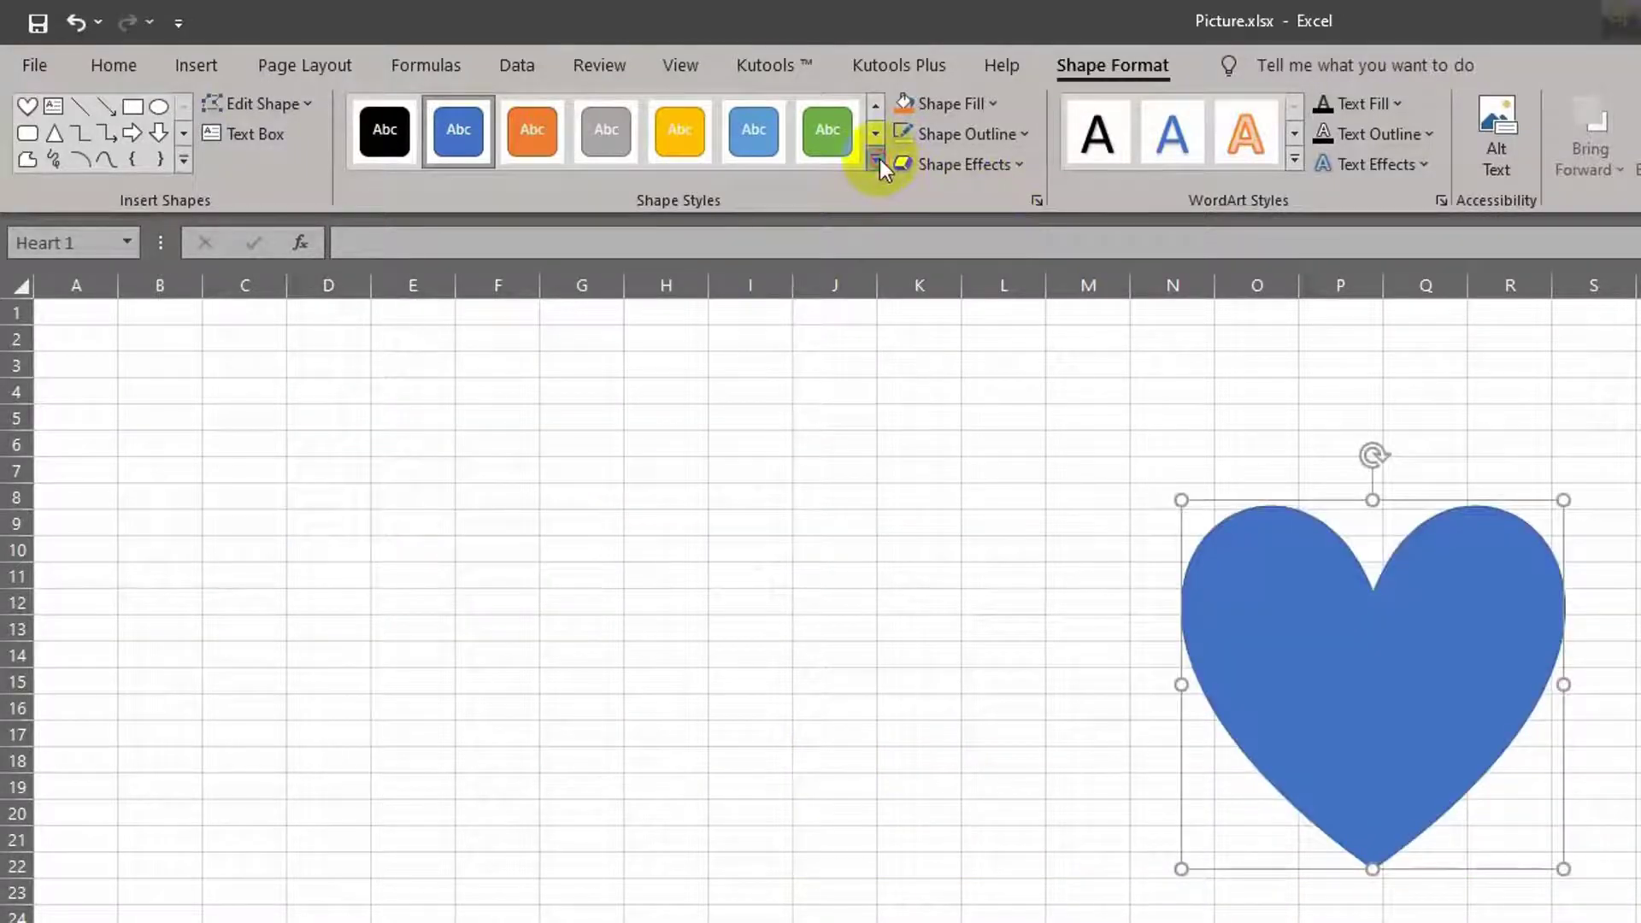
Preview the Shape Styles gallery without applying one, then show the heart's Shape Fill colours.
click(876, 160)
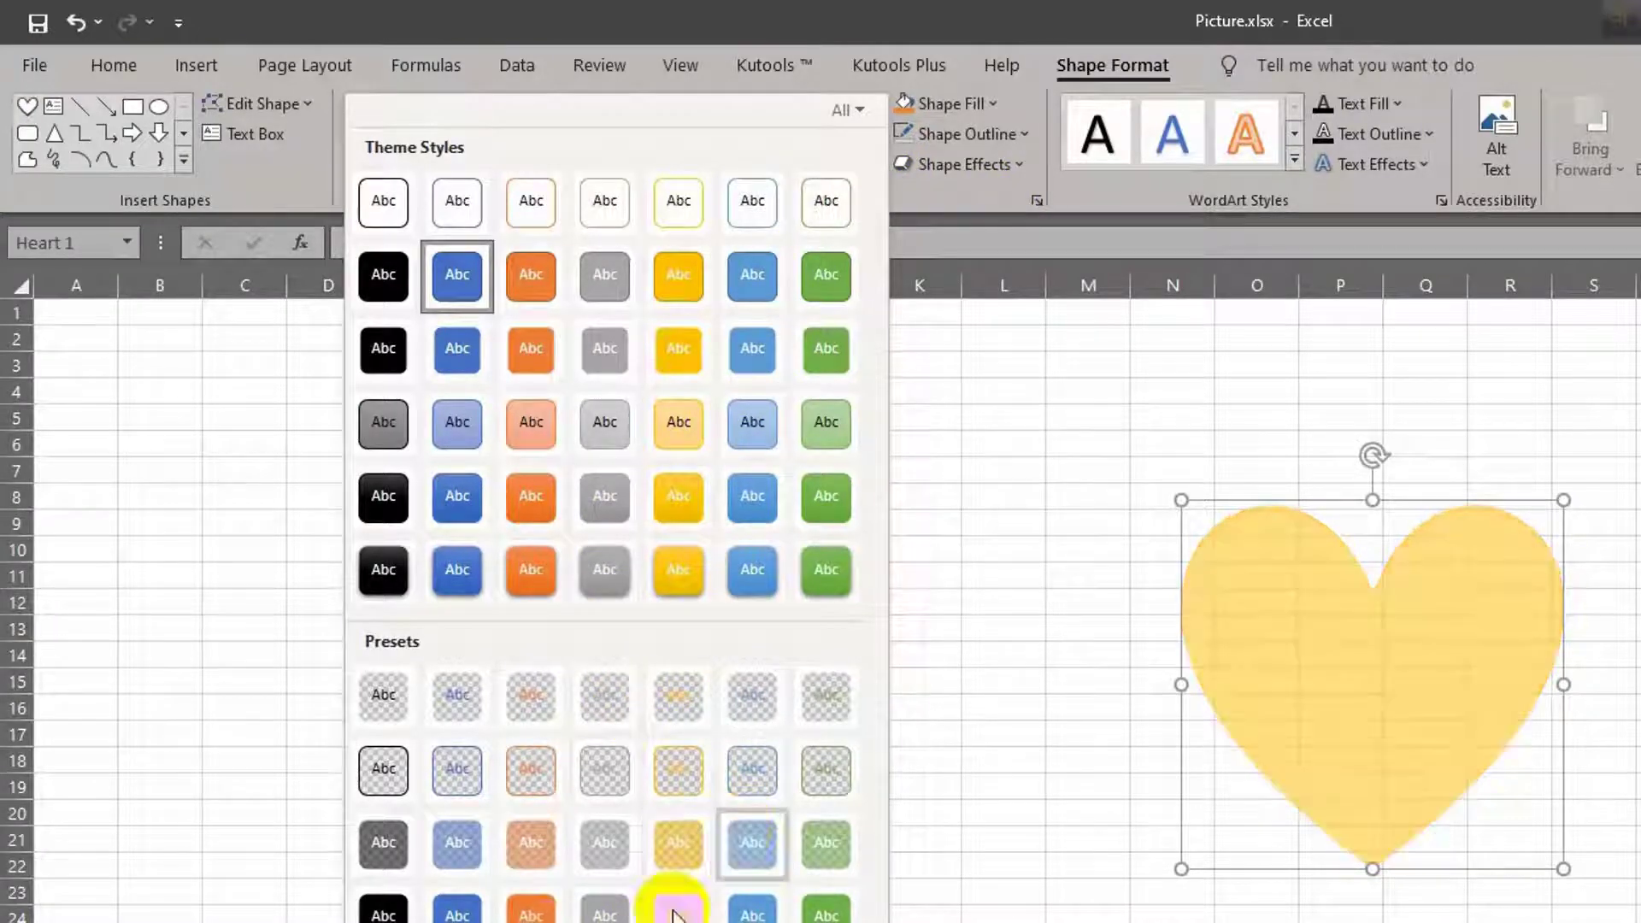
key(Escape)
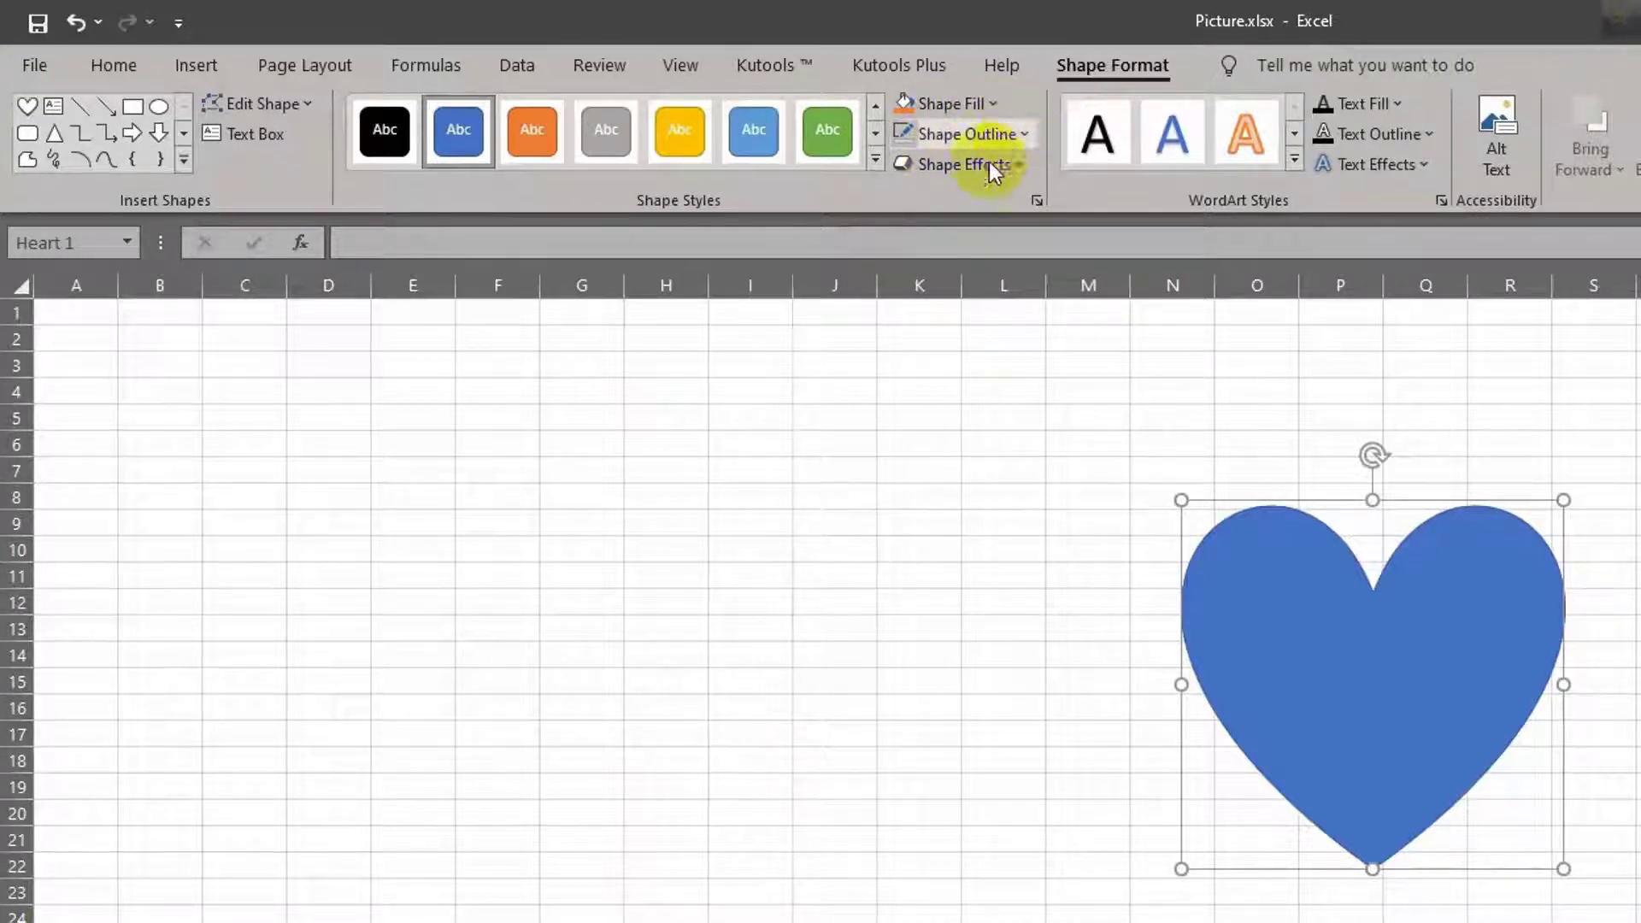
click(1330, 616)
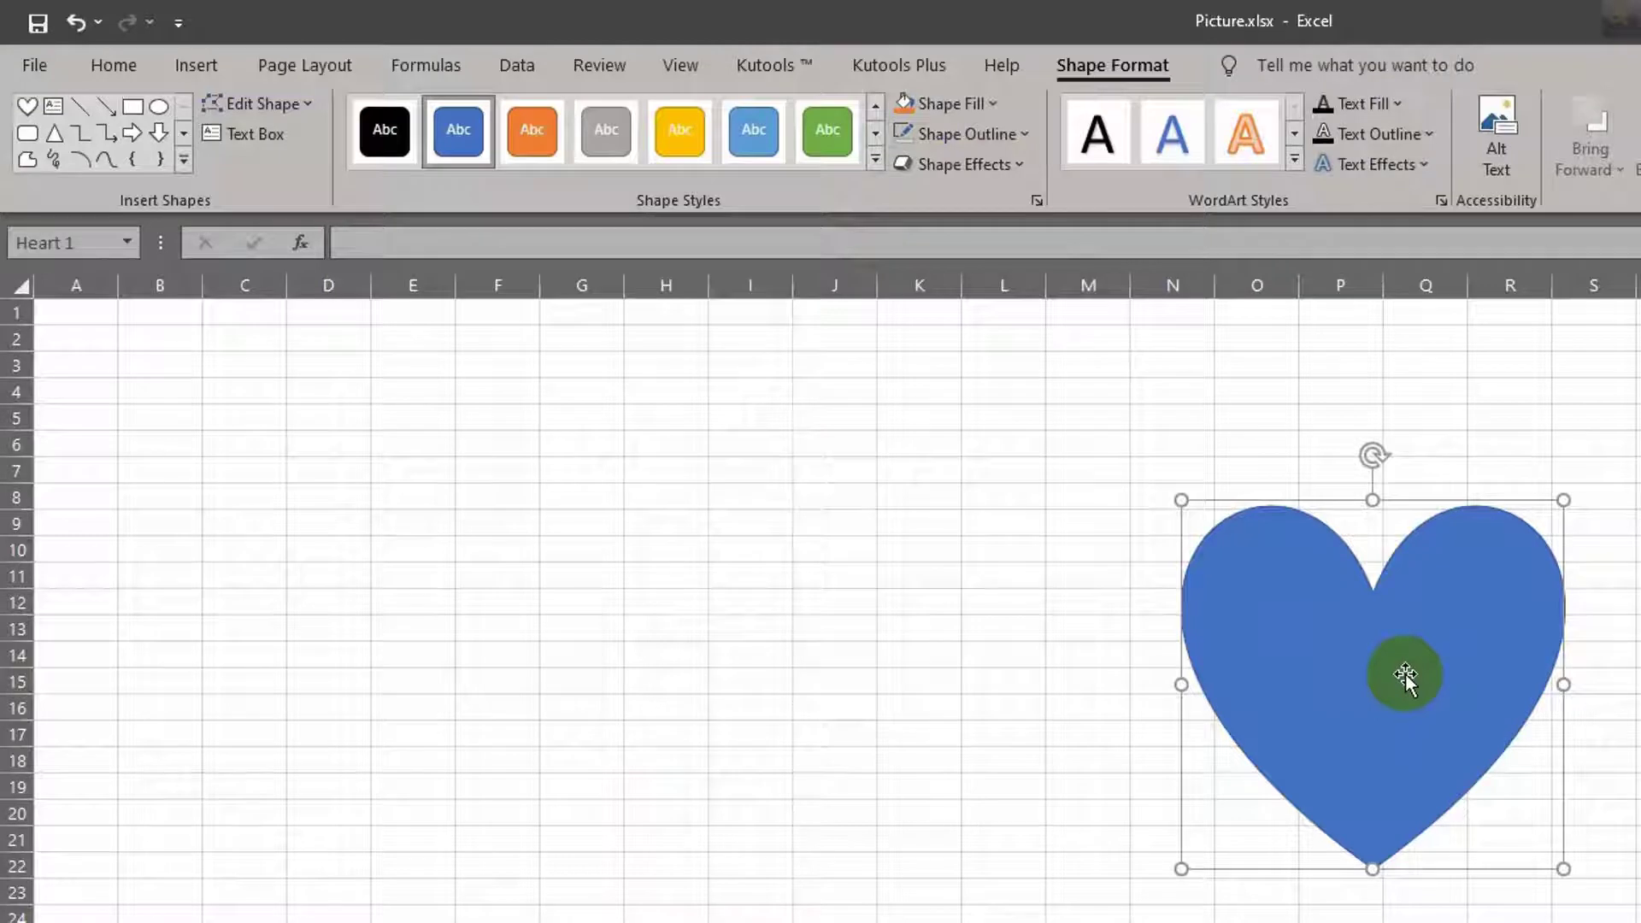
click(1000, 111)
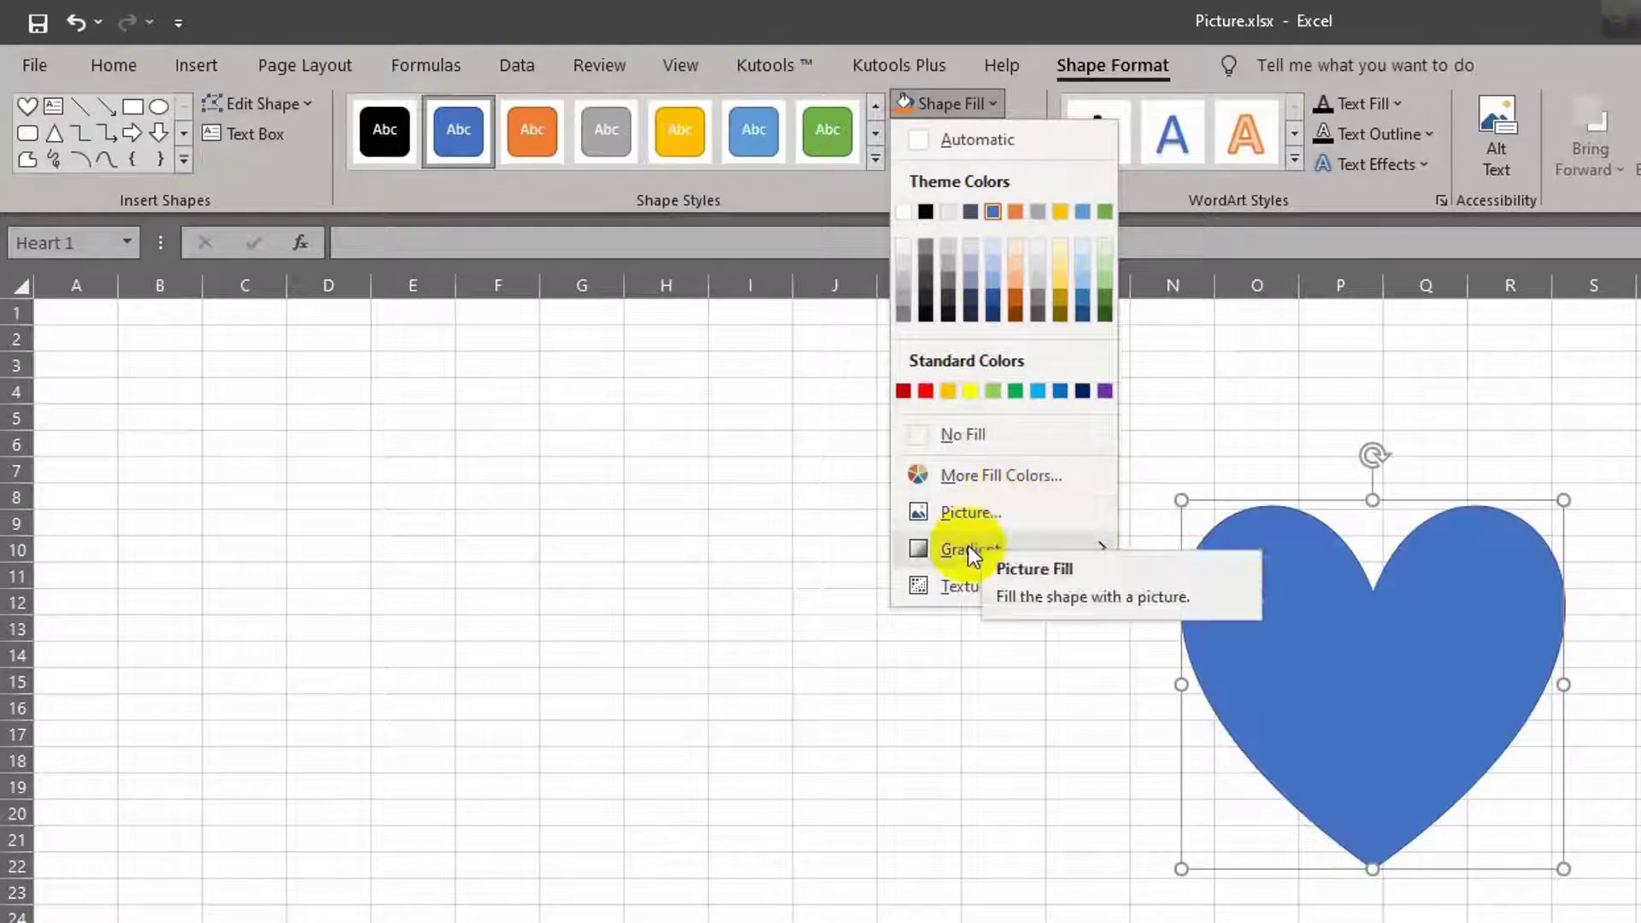
mouse_move(971, 548)
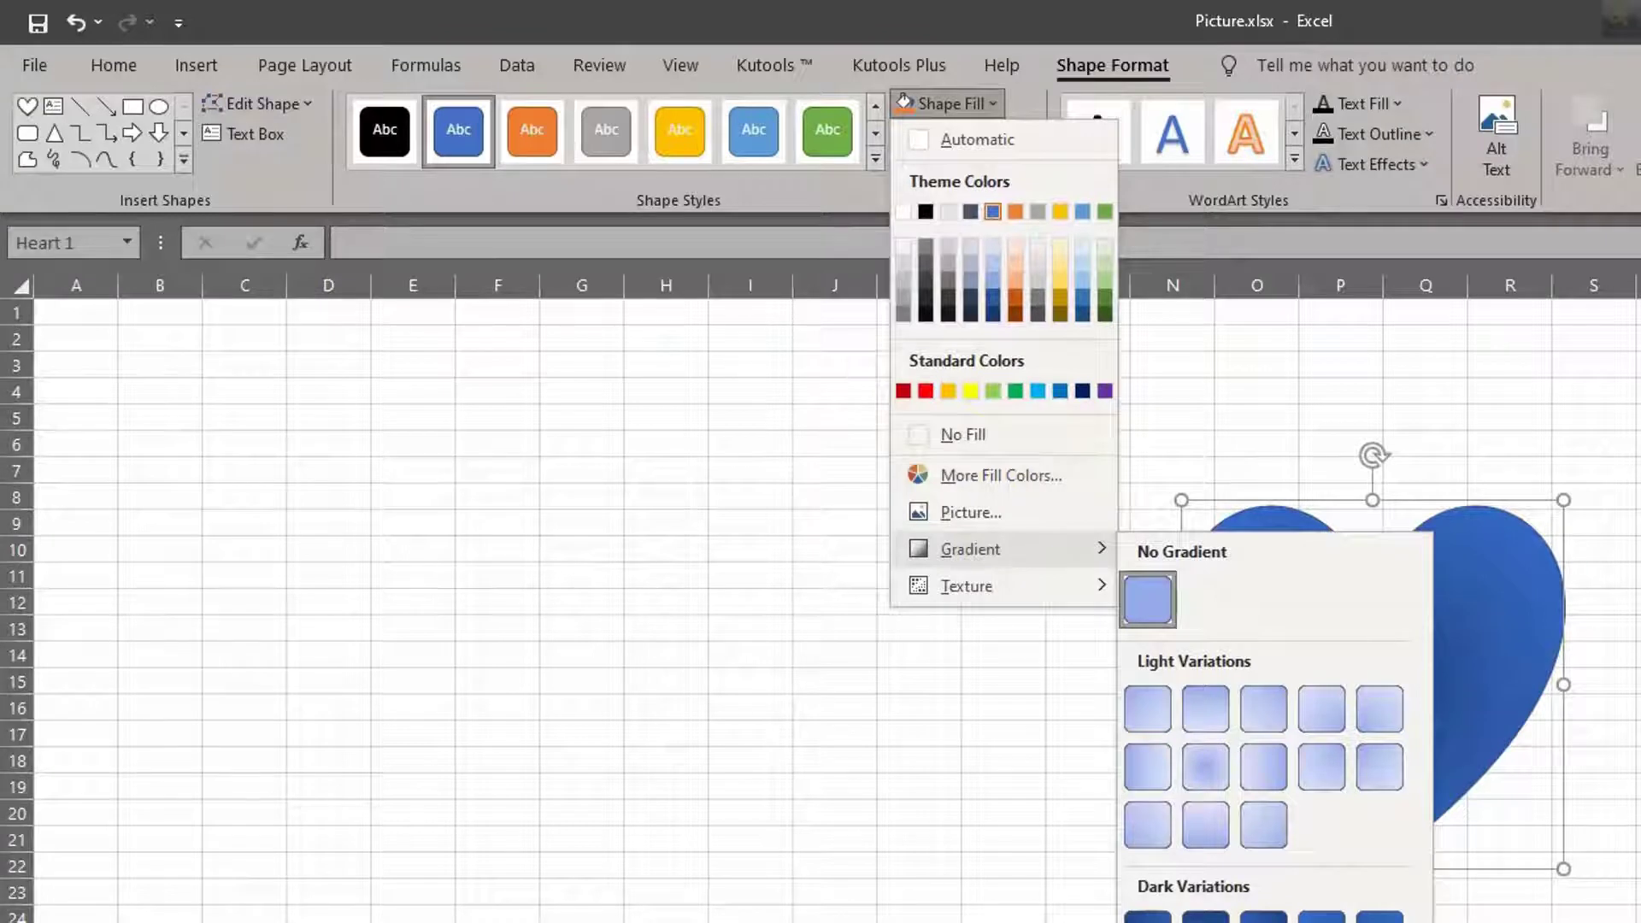
Outline Heart 1 in red at a thin weight, leaving its solid blue fill unchanged.
click(1289, 386)
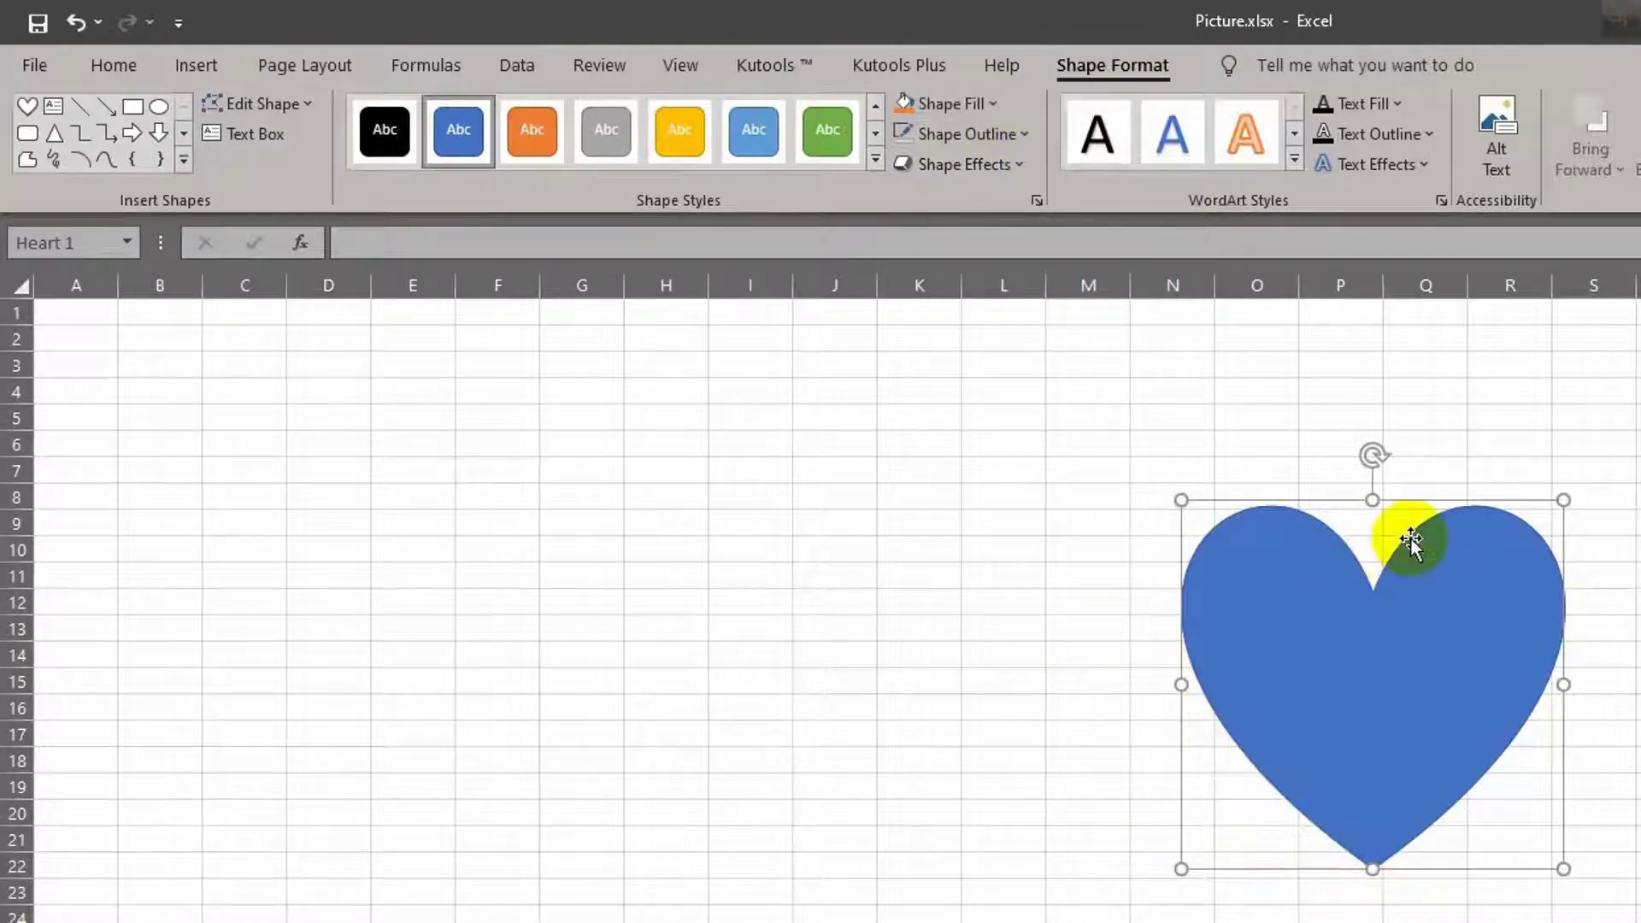
click(1024, 134)
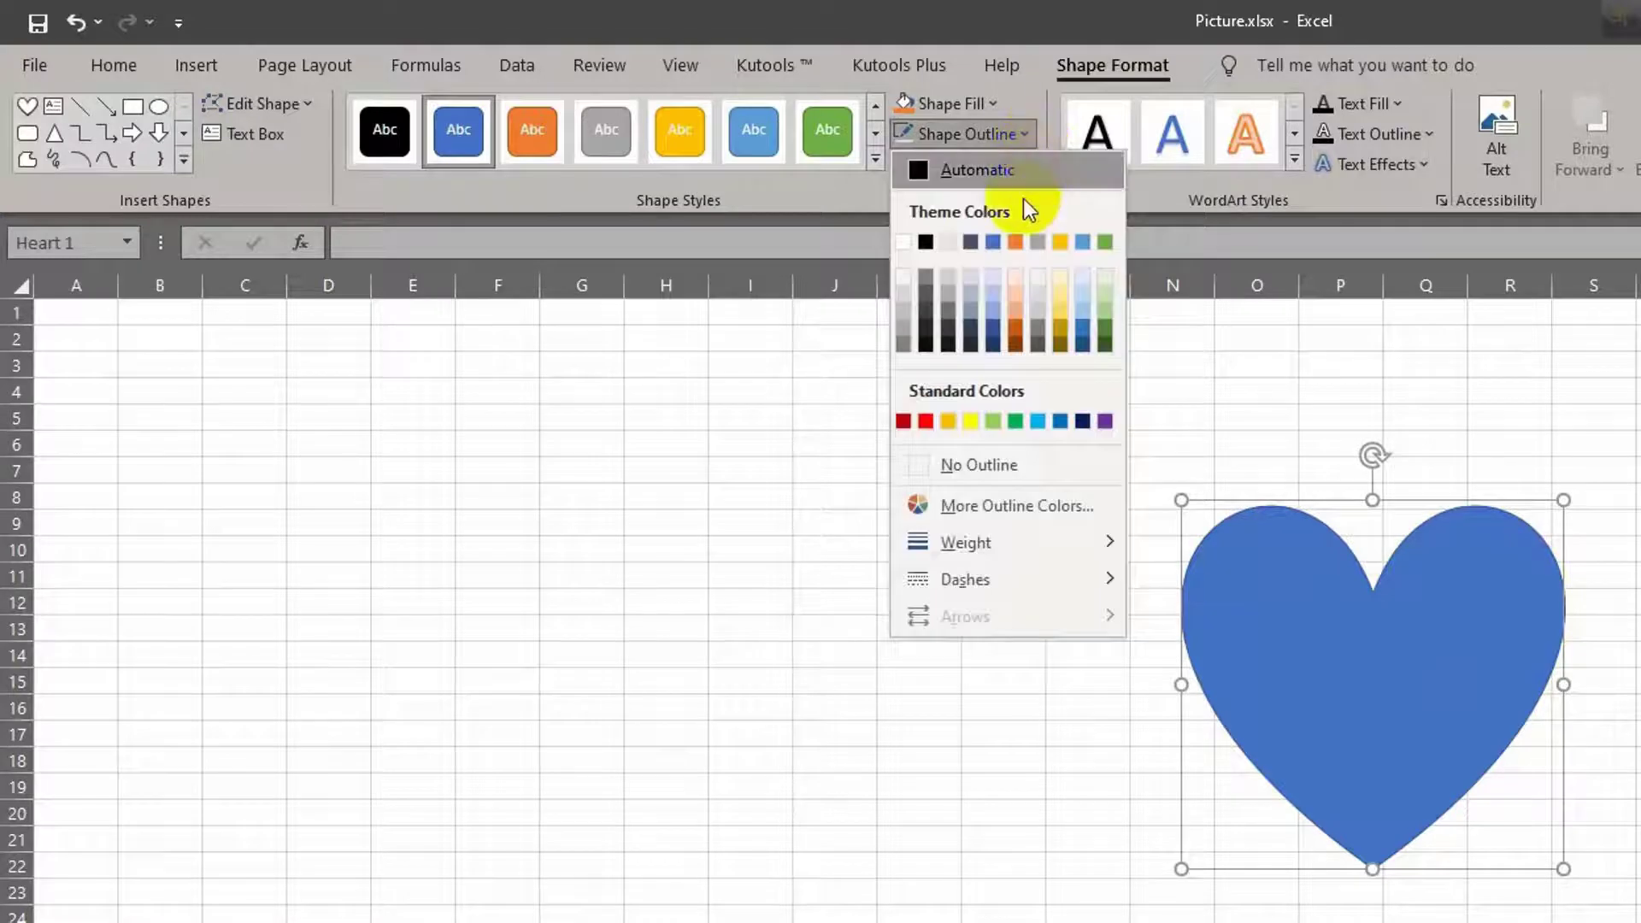
click(924, 420)
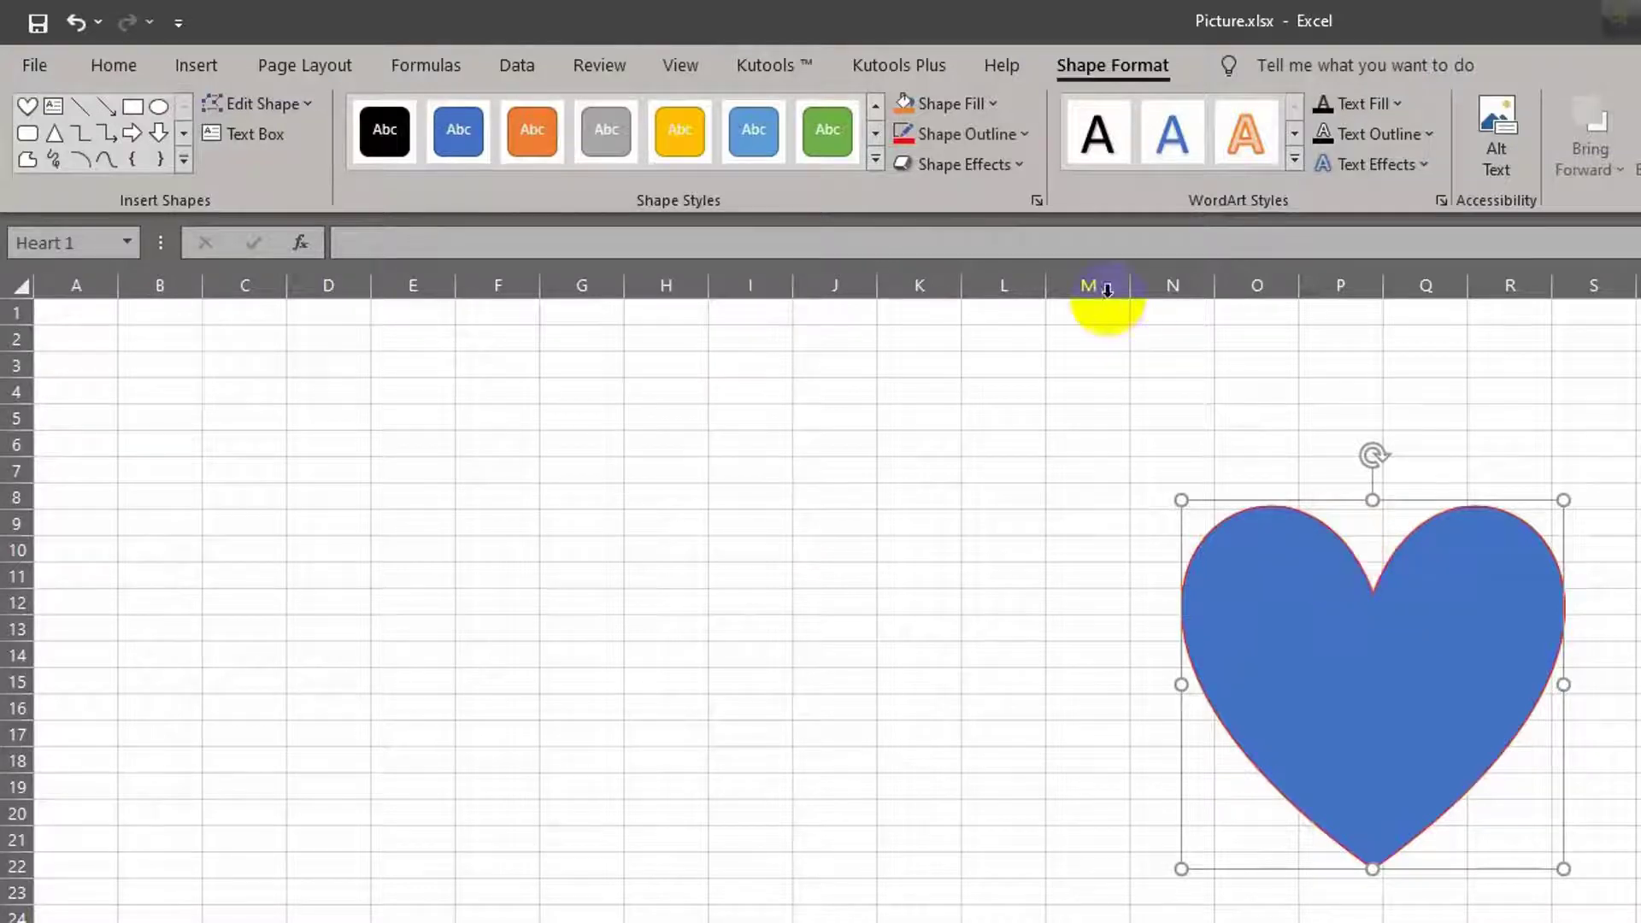
click(1029, 133)
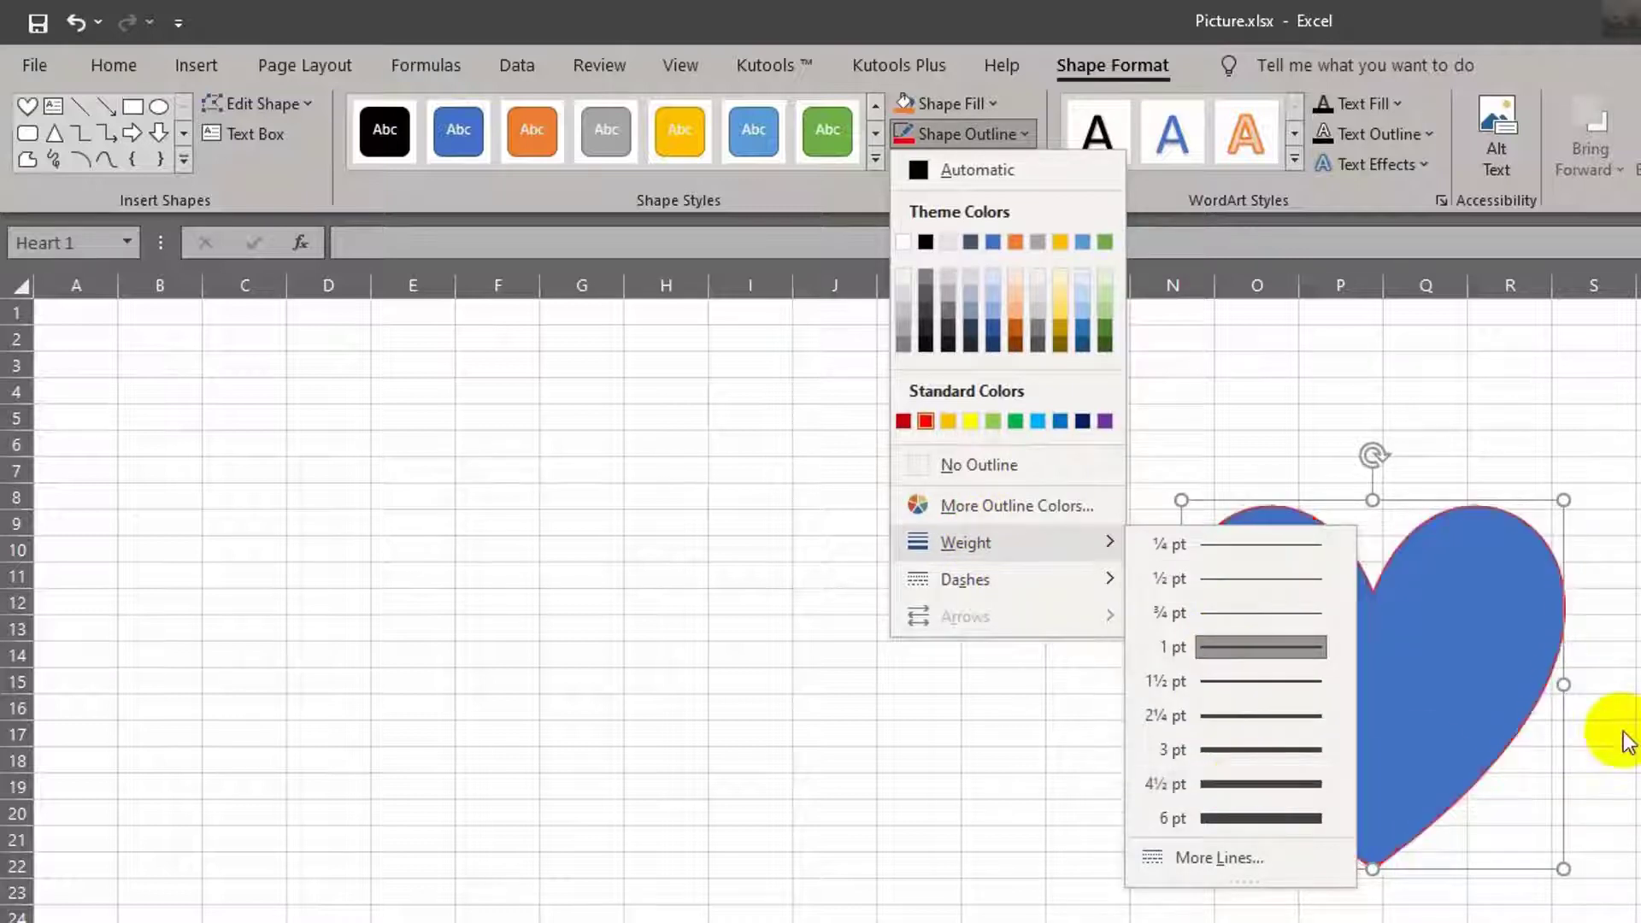
click(1527, 660)
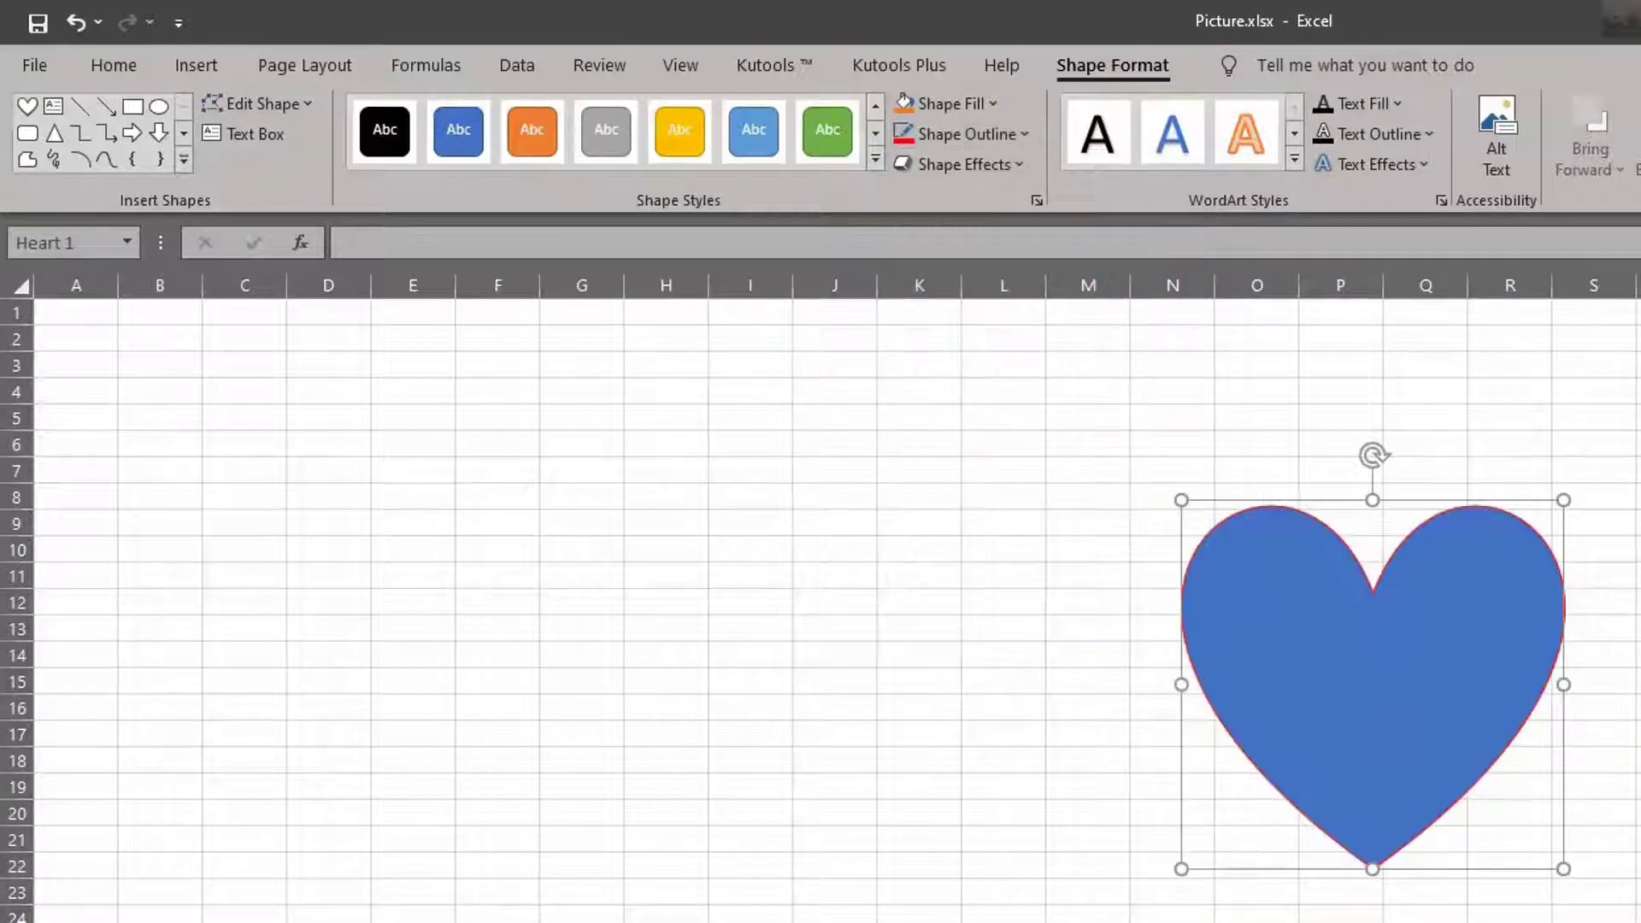
Apply a Bevel preset to Heart 1, previewing No Fill without removing the blue fill.
click(1025, 169)
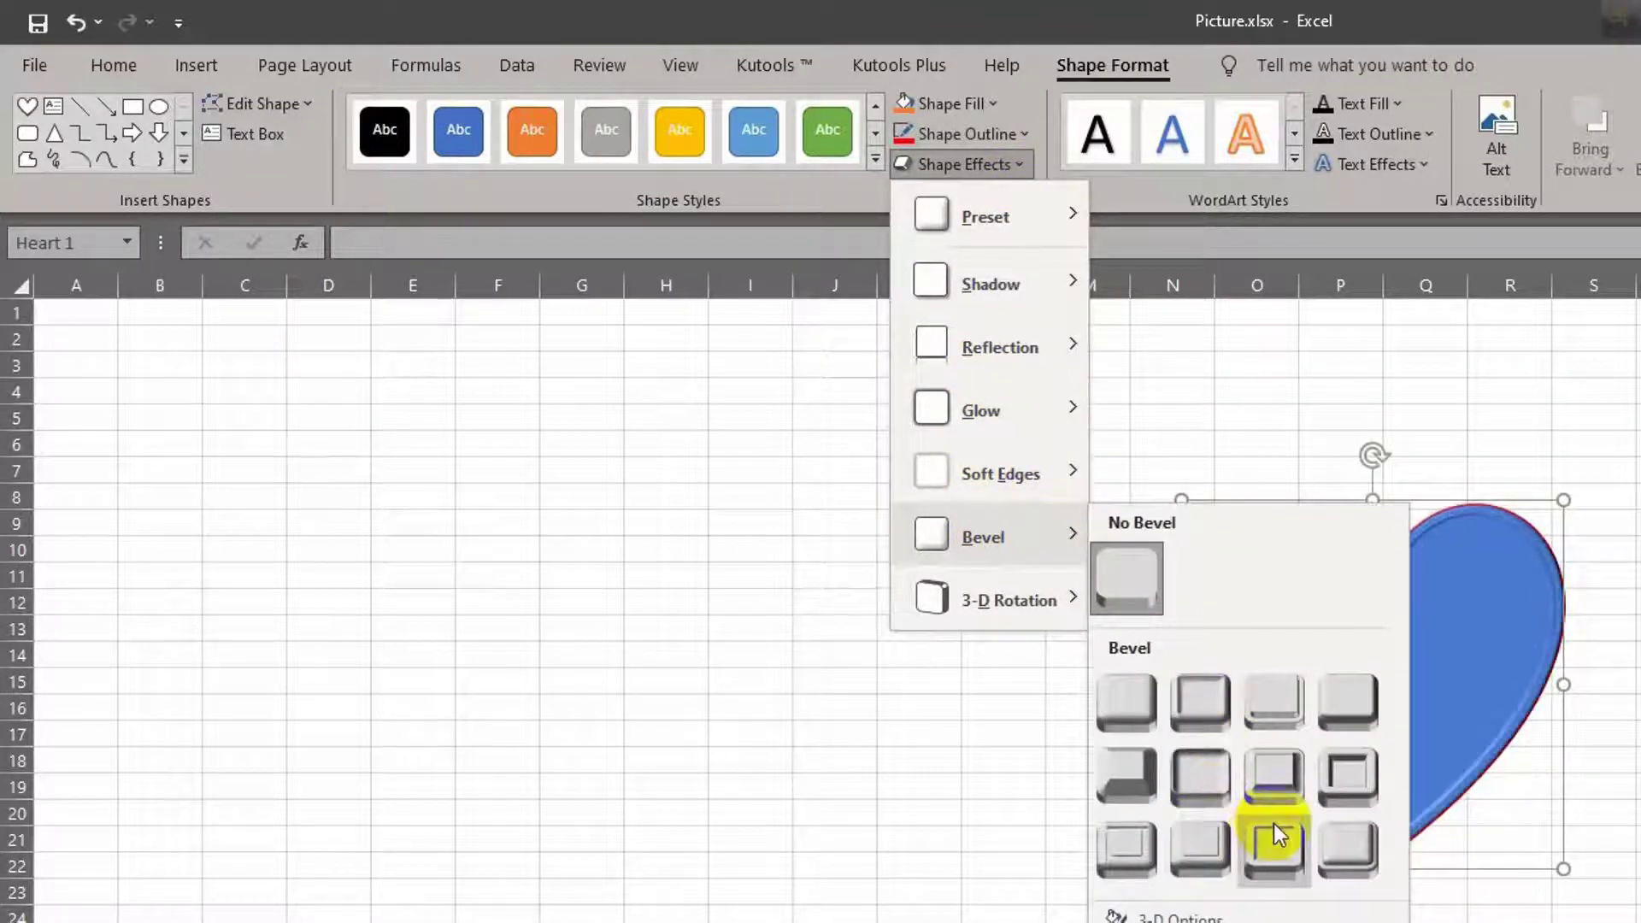
click(1155, 785)
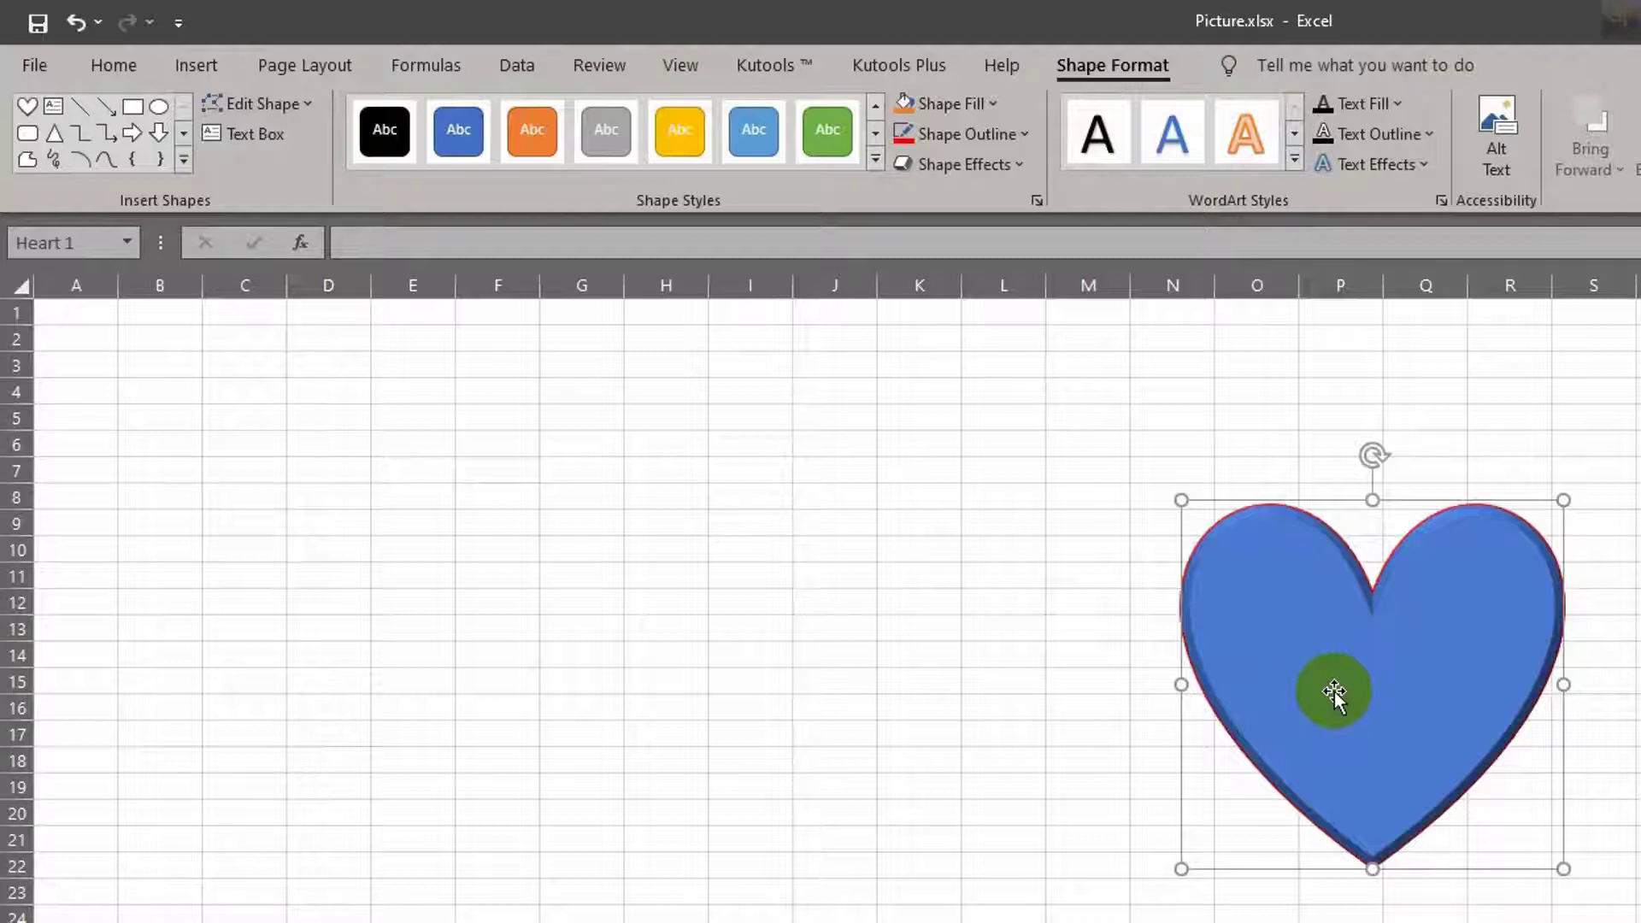
click(1001, 108)
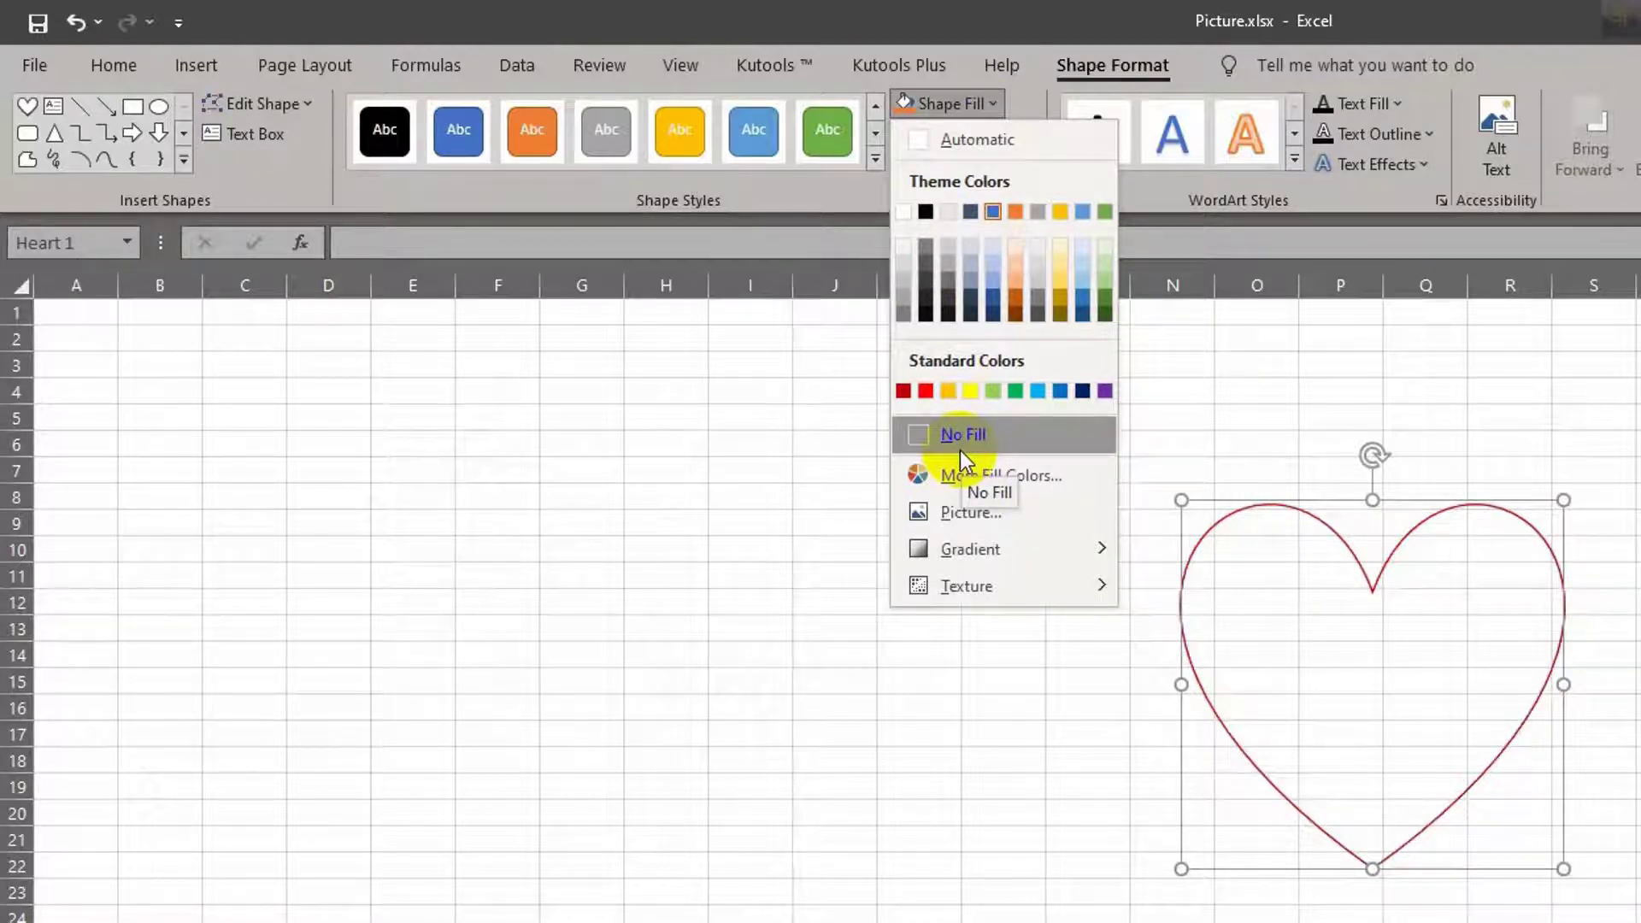
click(1231, 389)
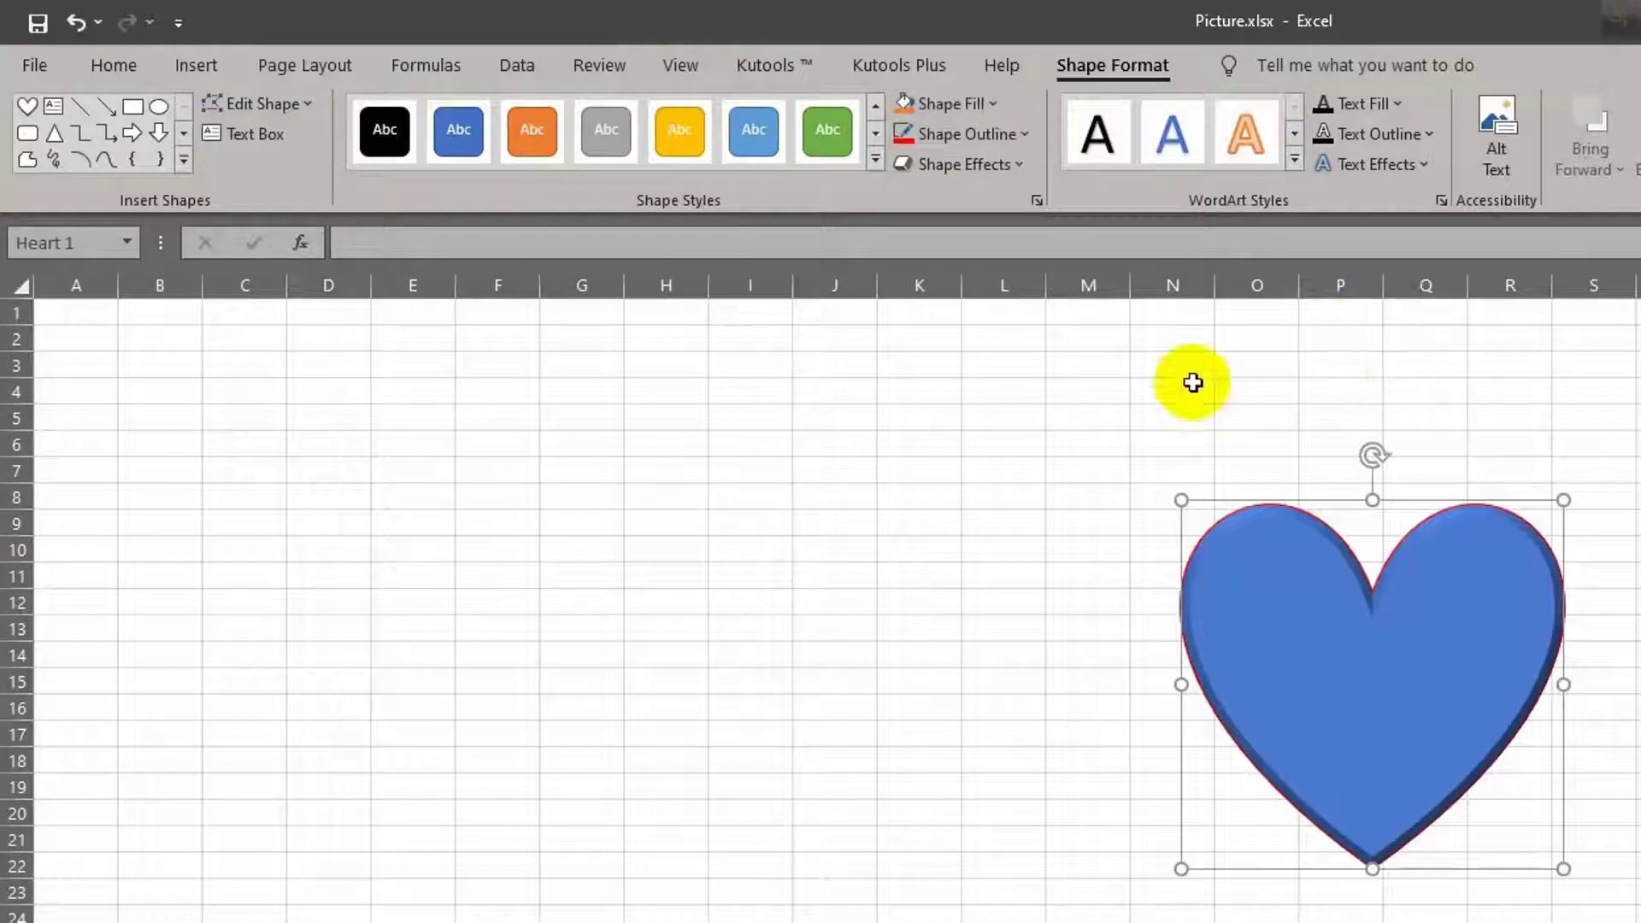
Insert the crab icon from the Animals section of the Icons library.
click(194, 66)
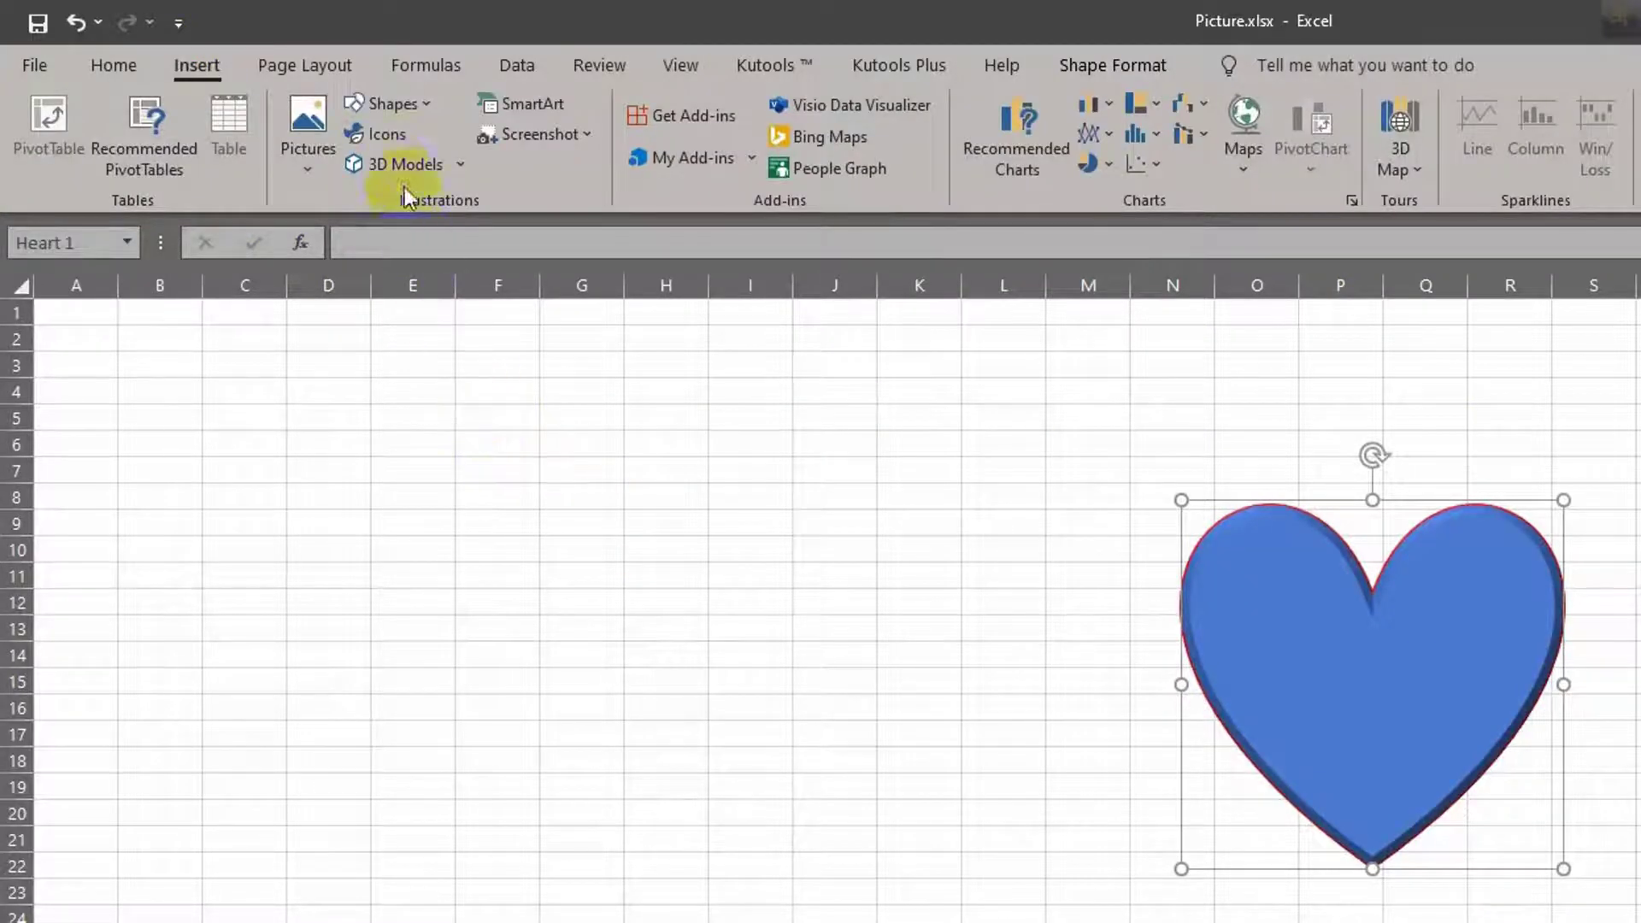
click(382, 136)
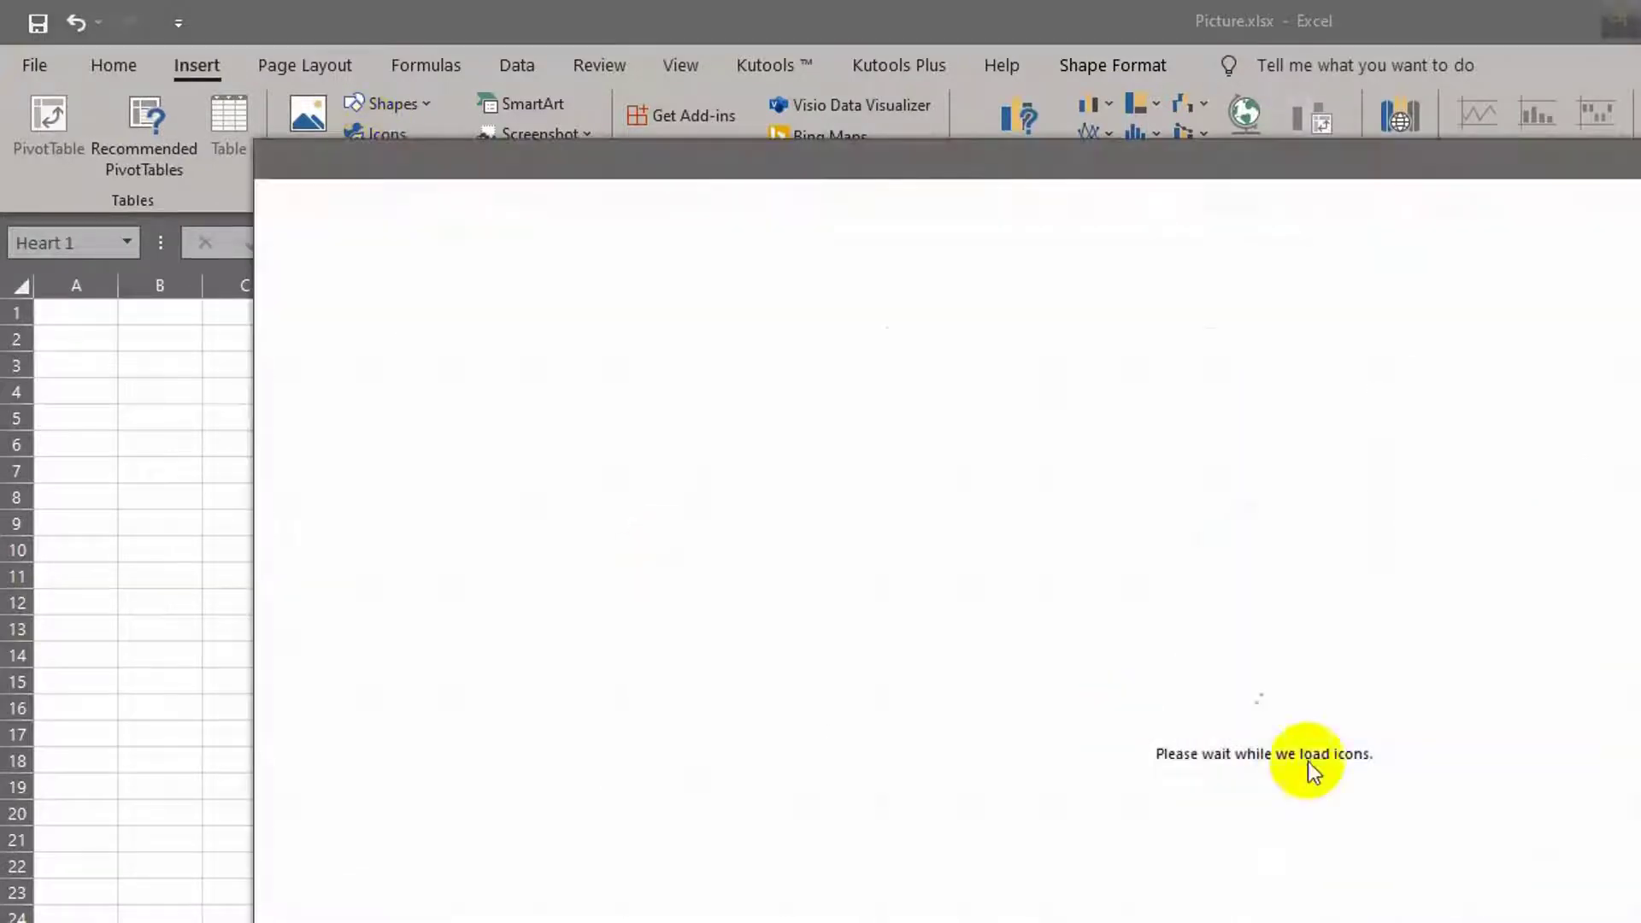
scroll(1069, 701, down, 2)
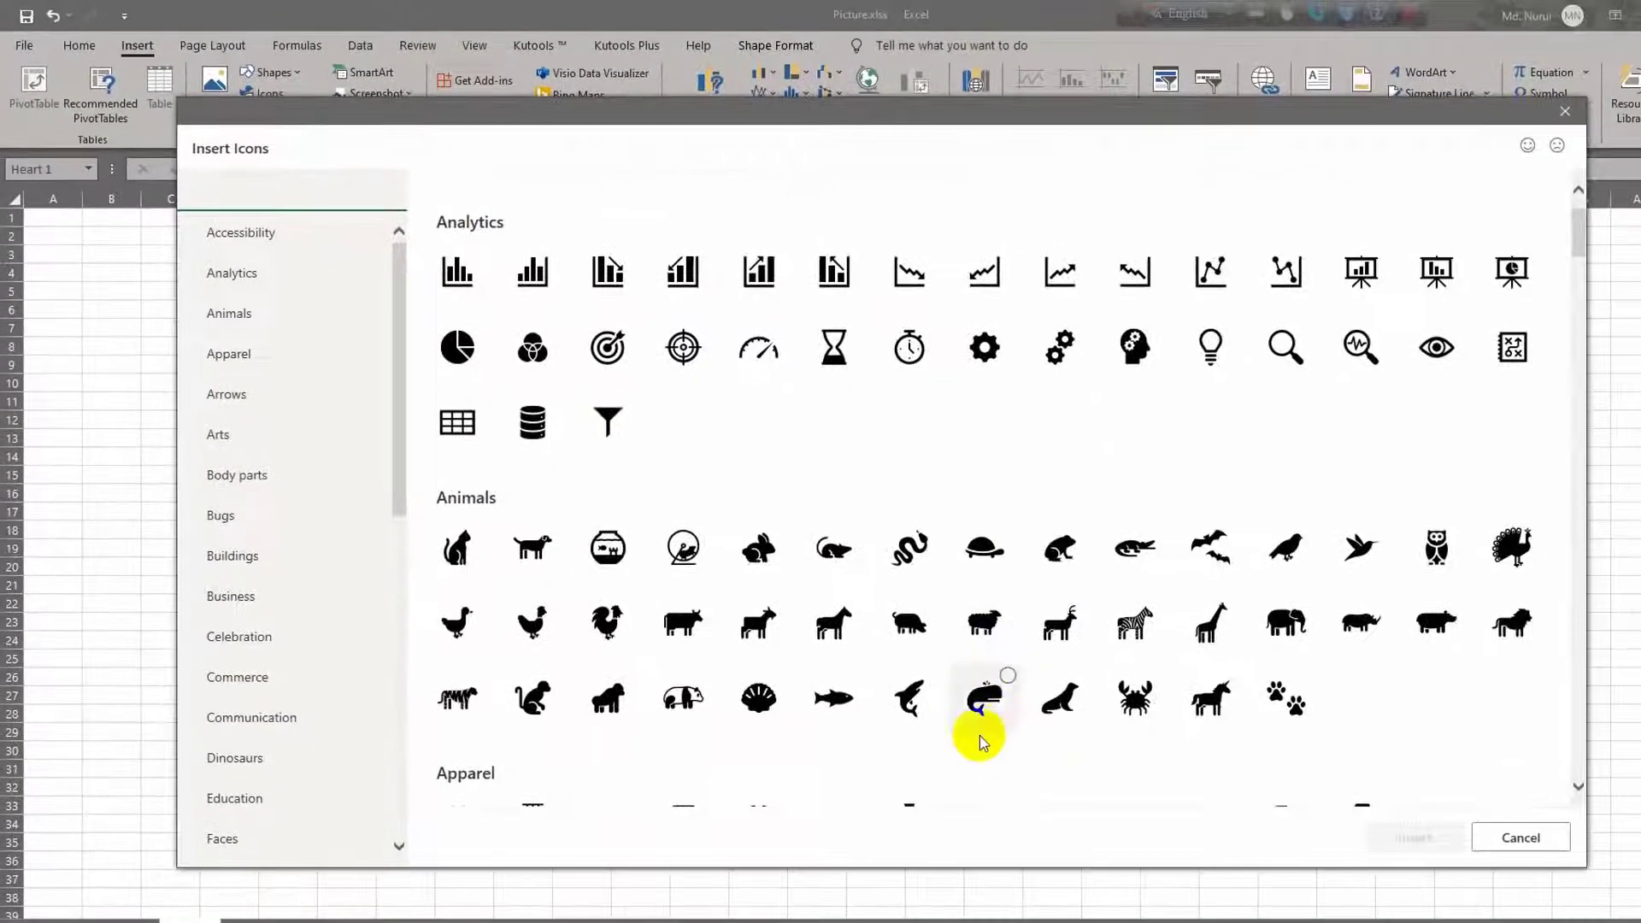
click(1122, 725)
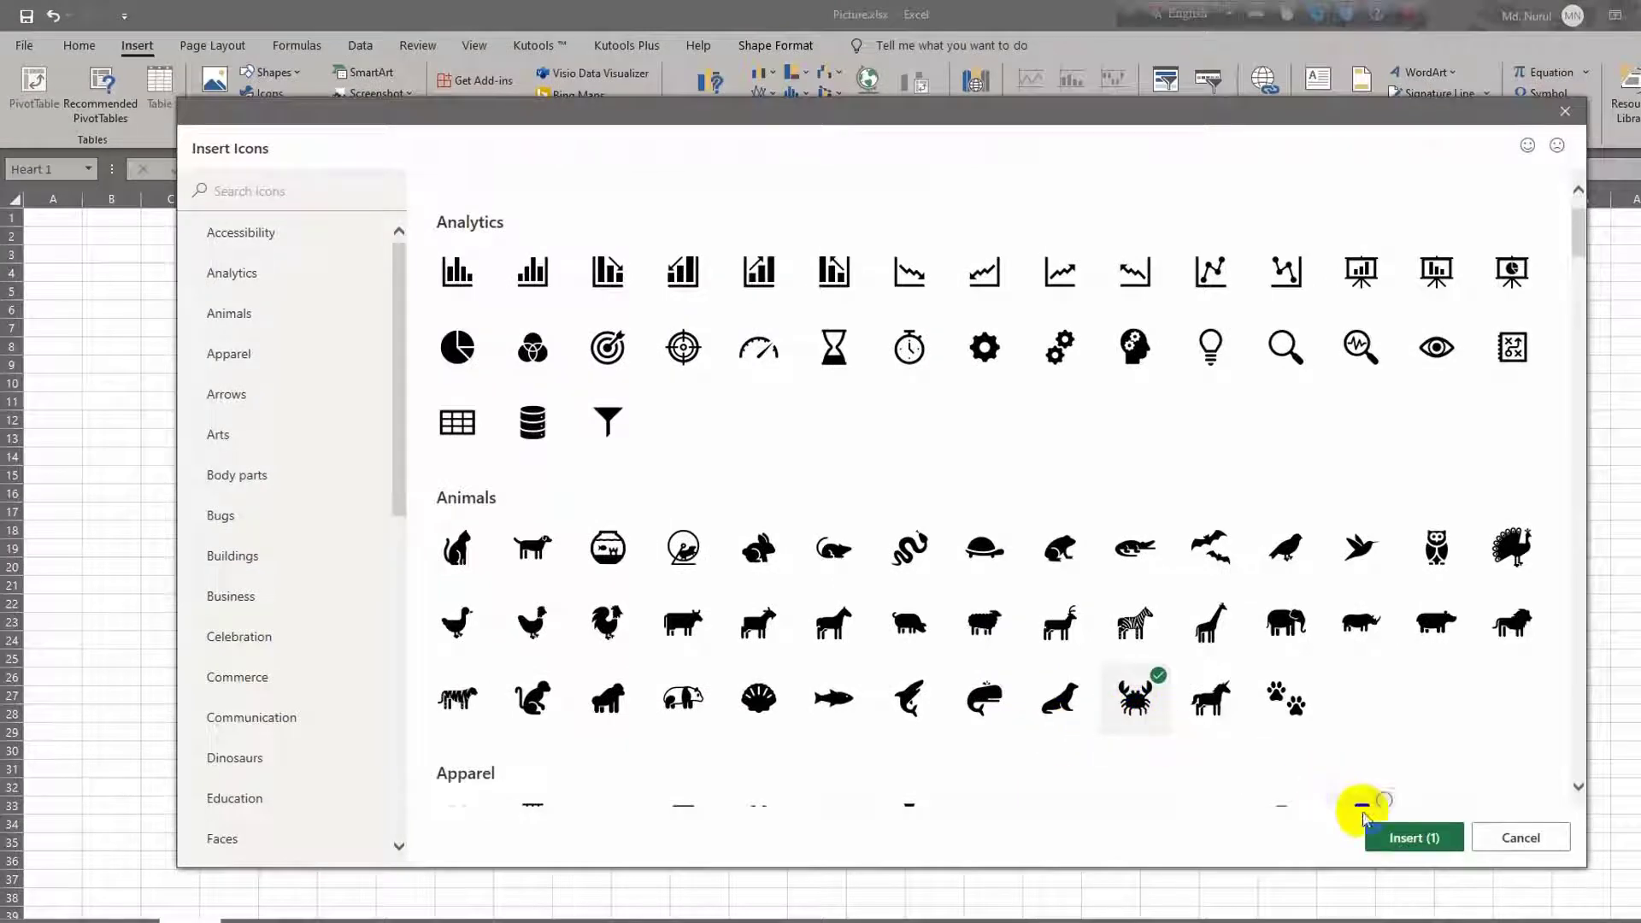
click(1389, 836)
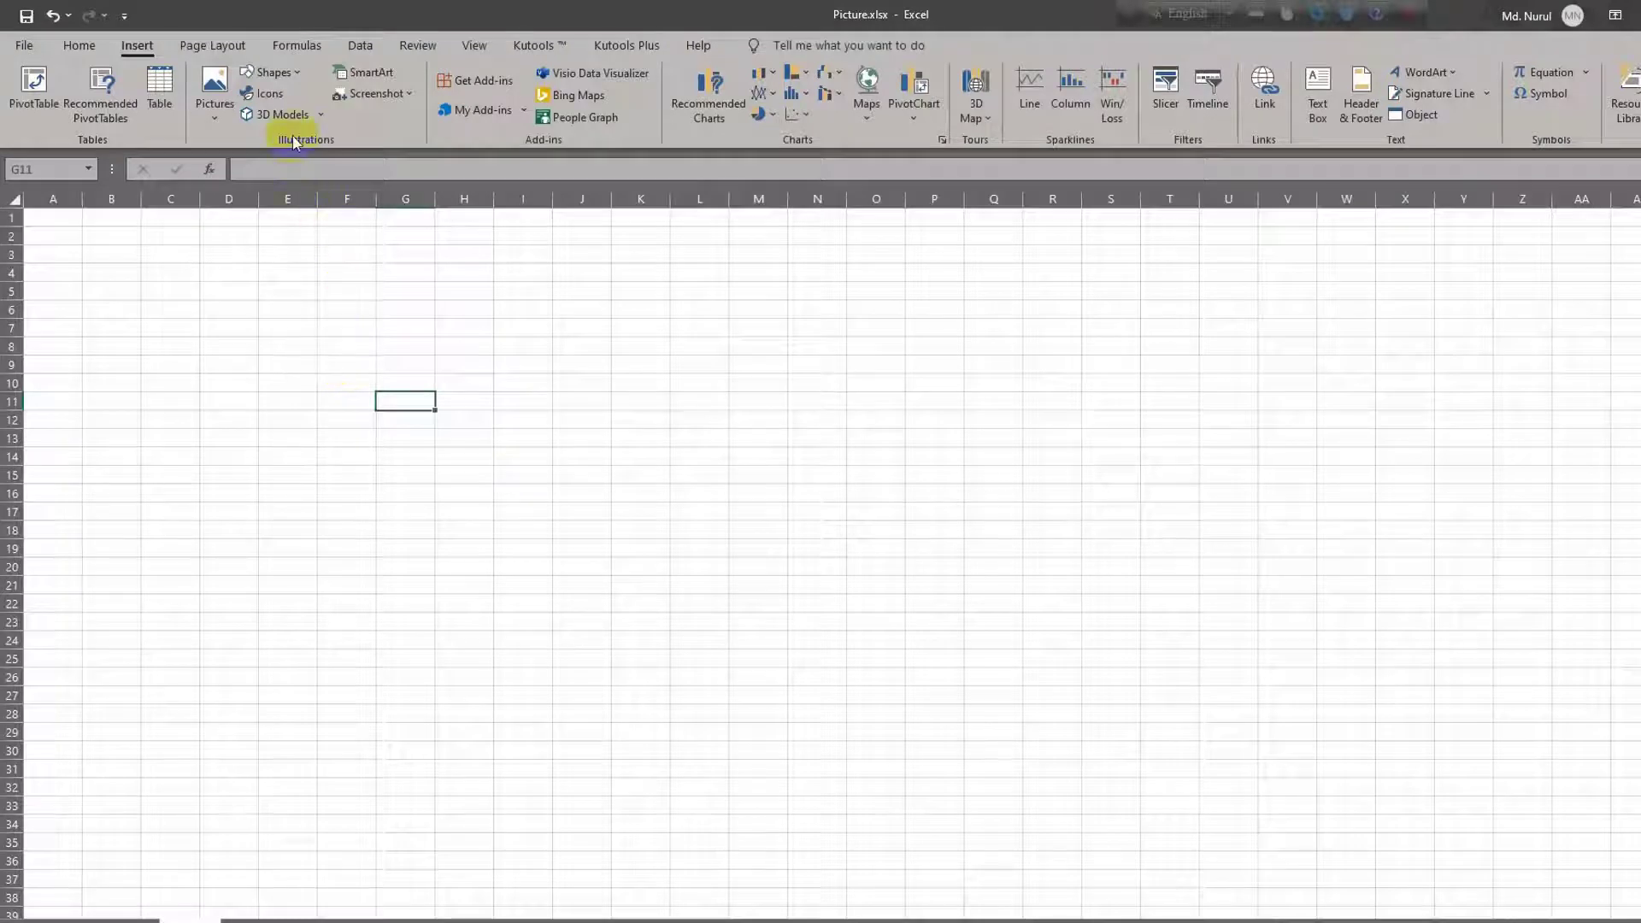
Insert the ferret 3D model from the Animals category of the online 3D model library.
click(305, 116)
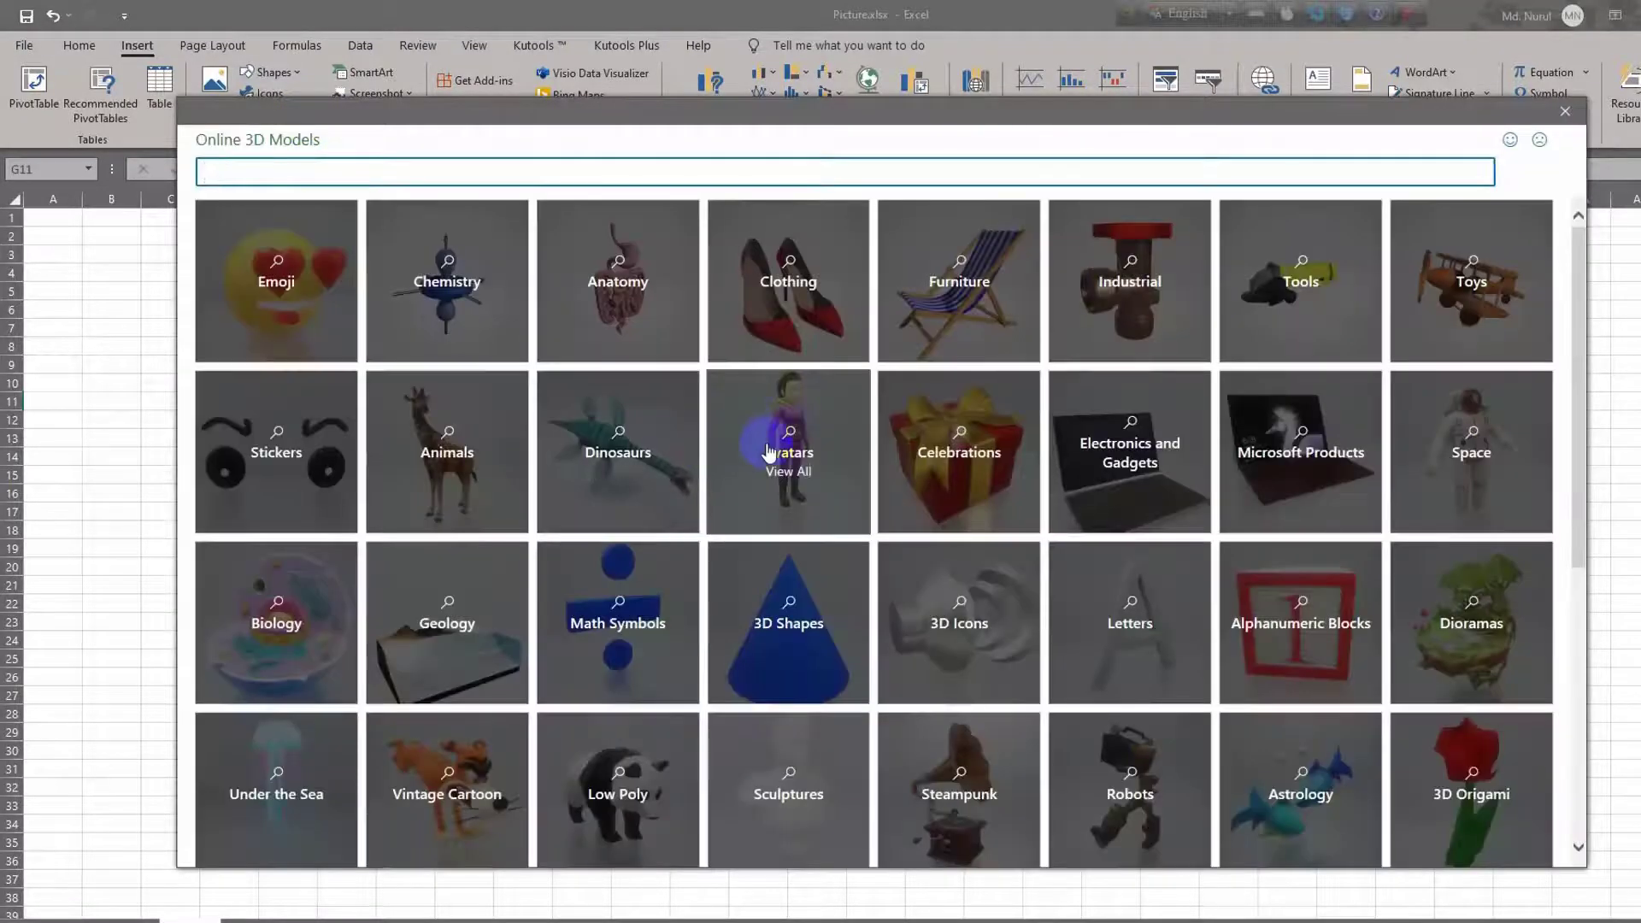
click(427, 464)
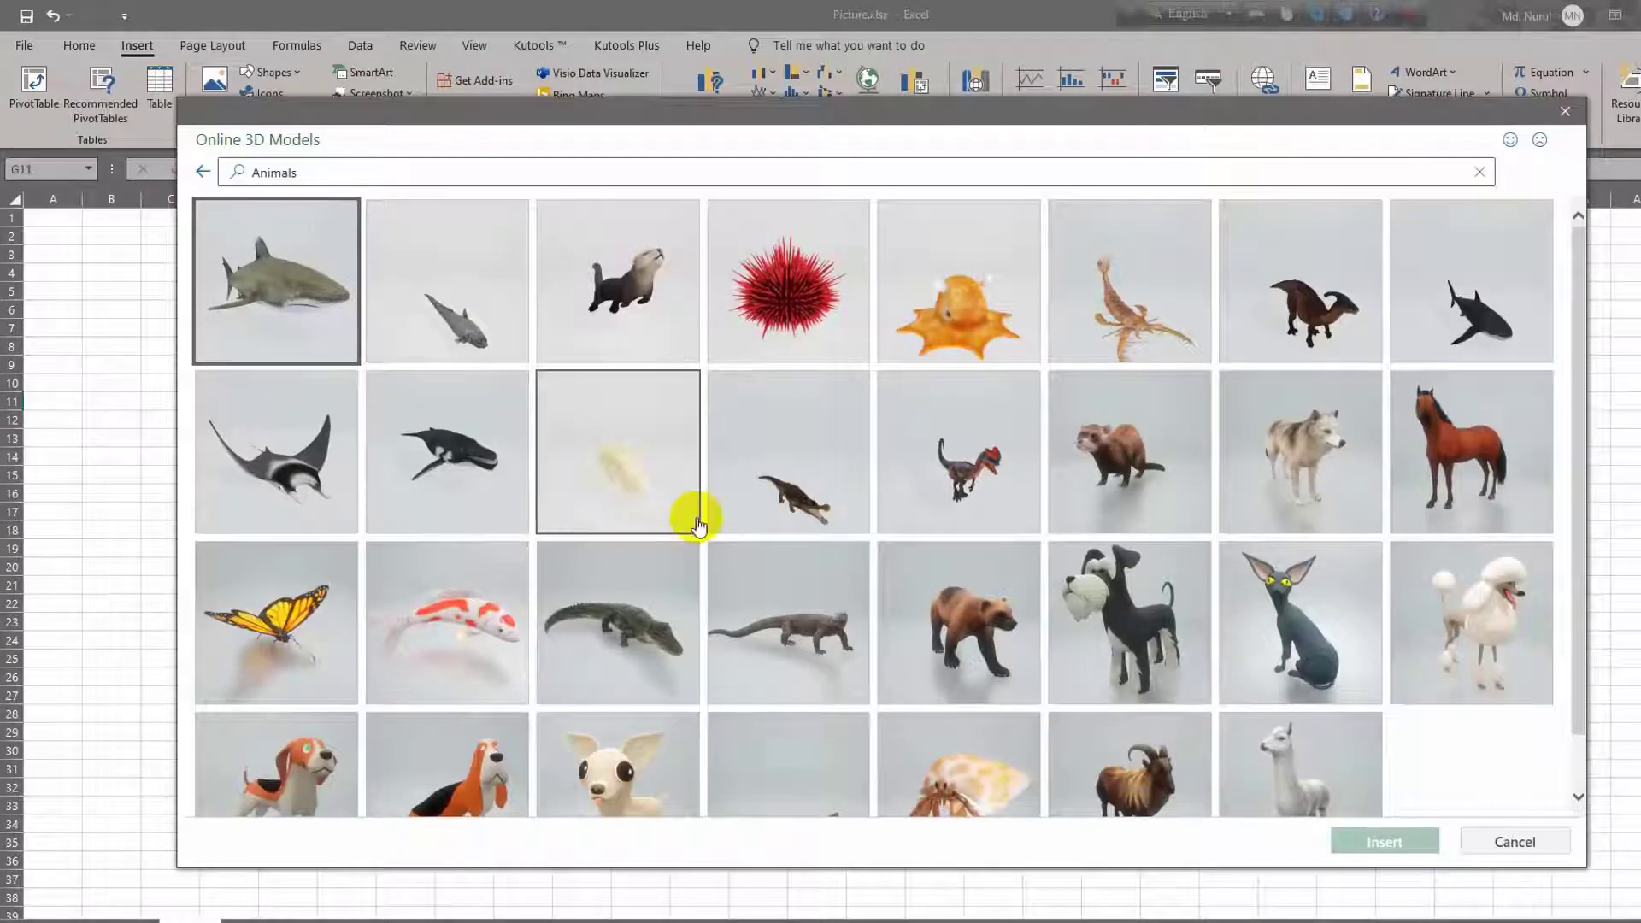
click(1115, 487)
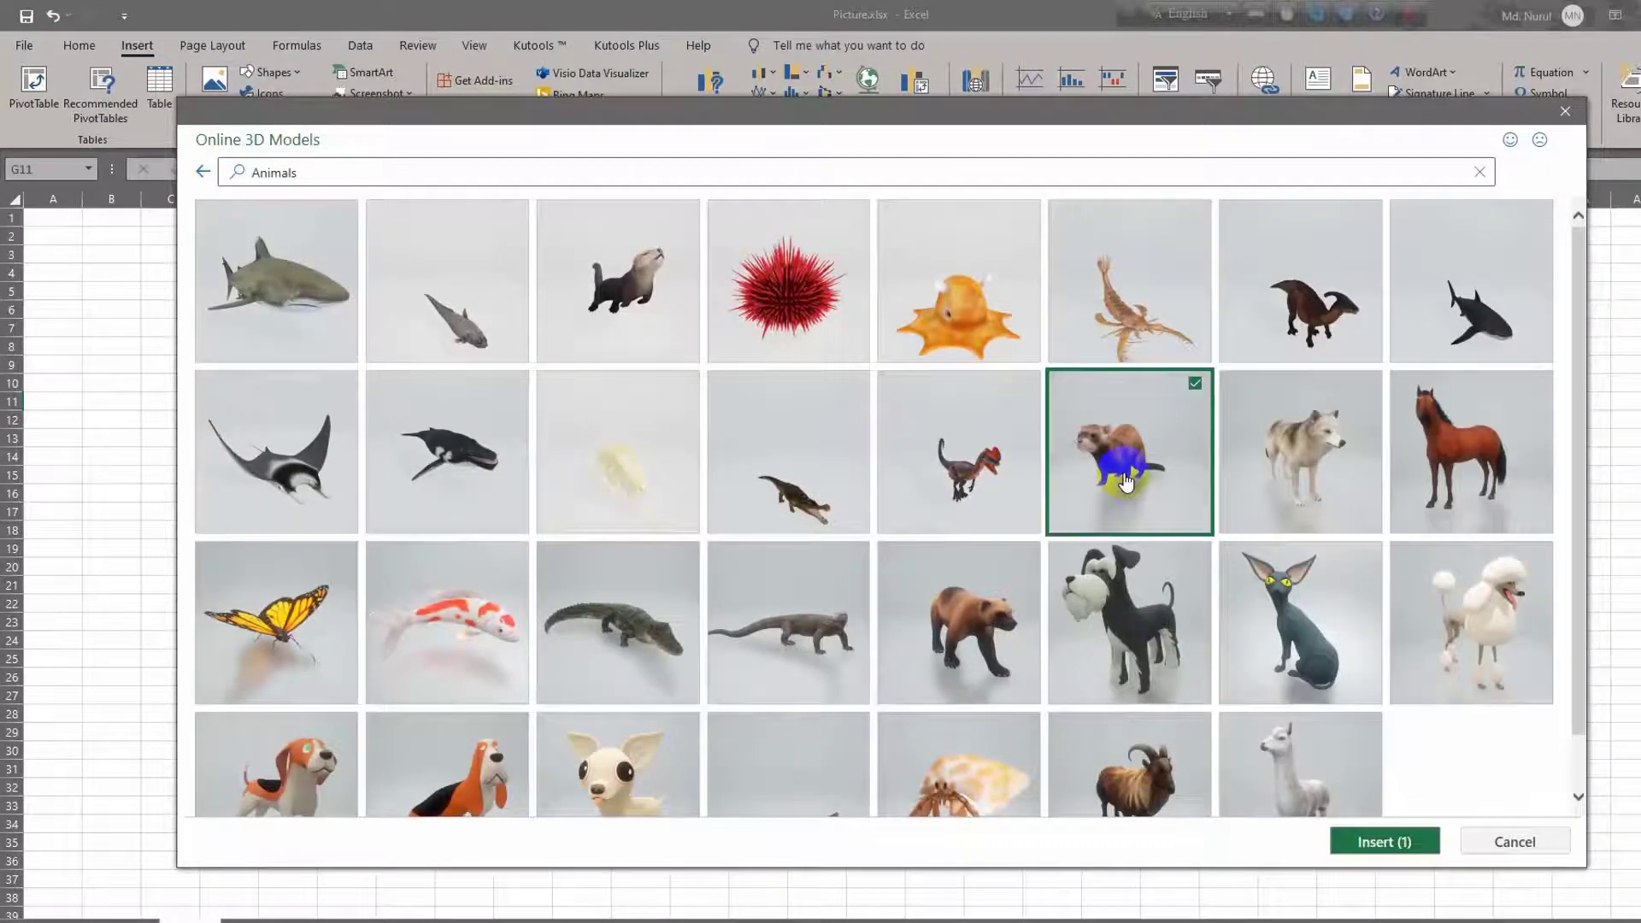
click(1371, 845)
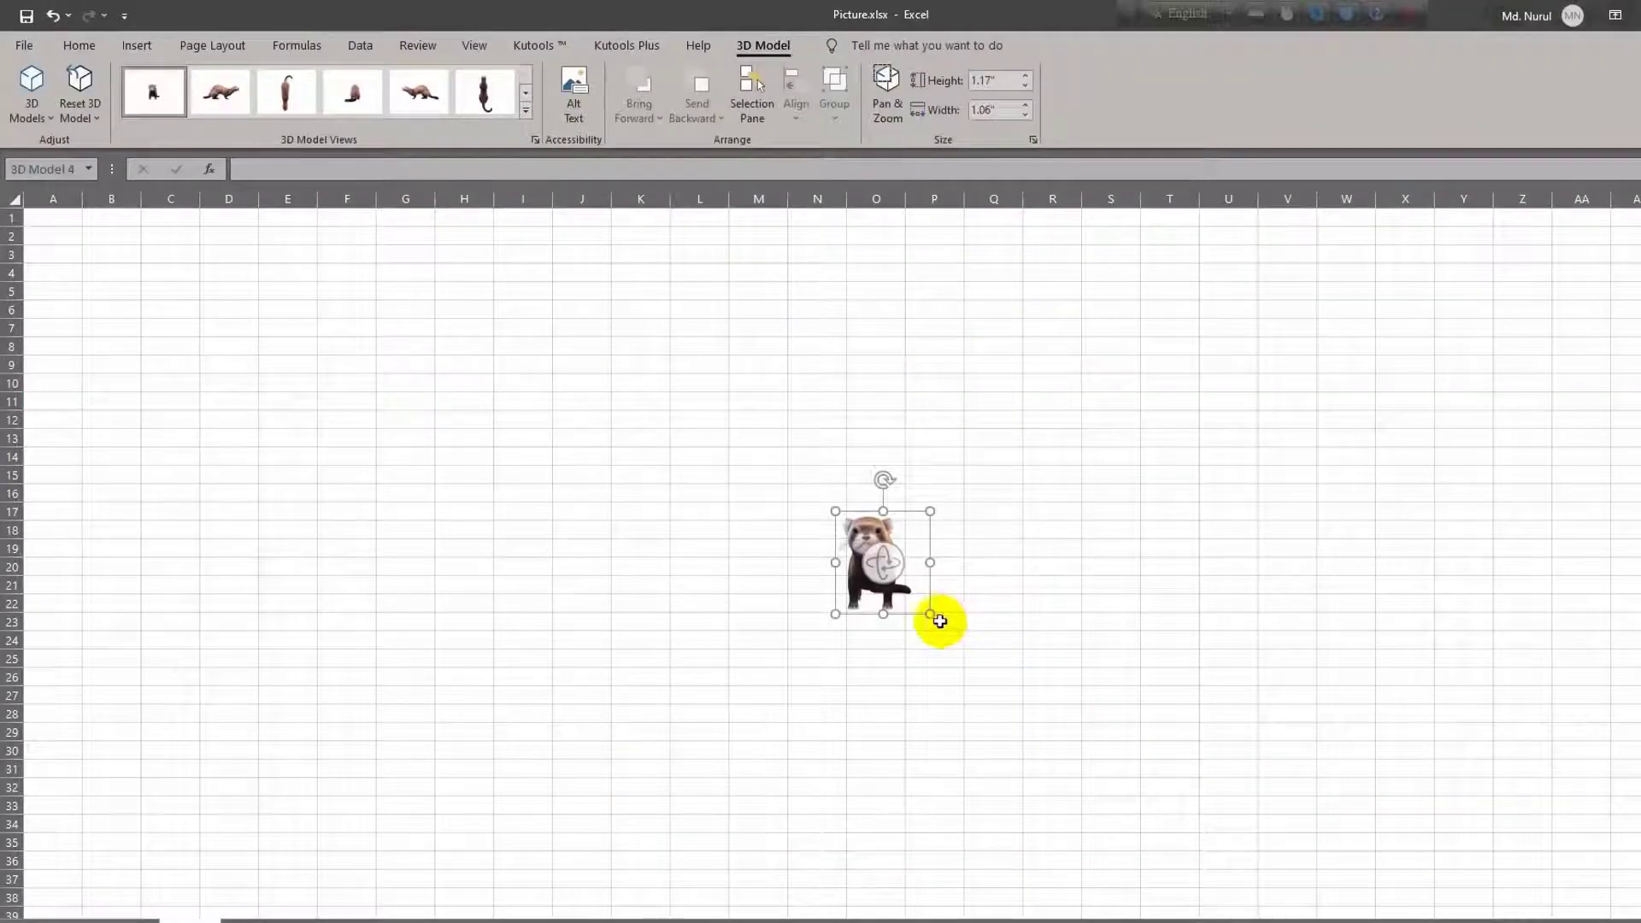
Enlarge the ferret to about 2.6 inches tall and rotate it to an upright side profile.
drag(930, 614, 1048, 686)
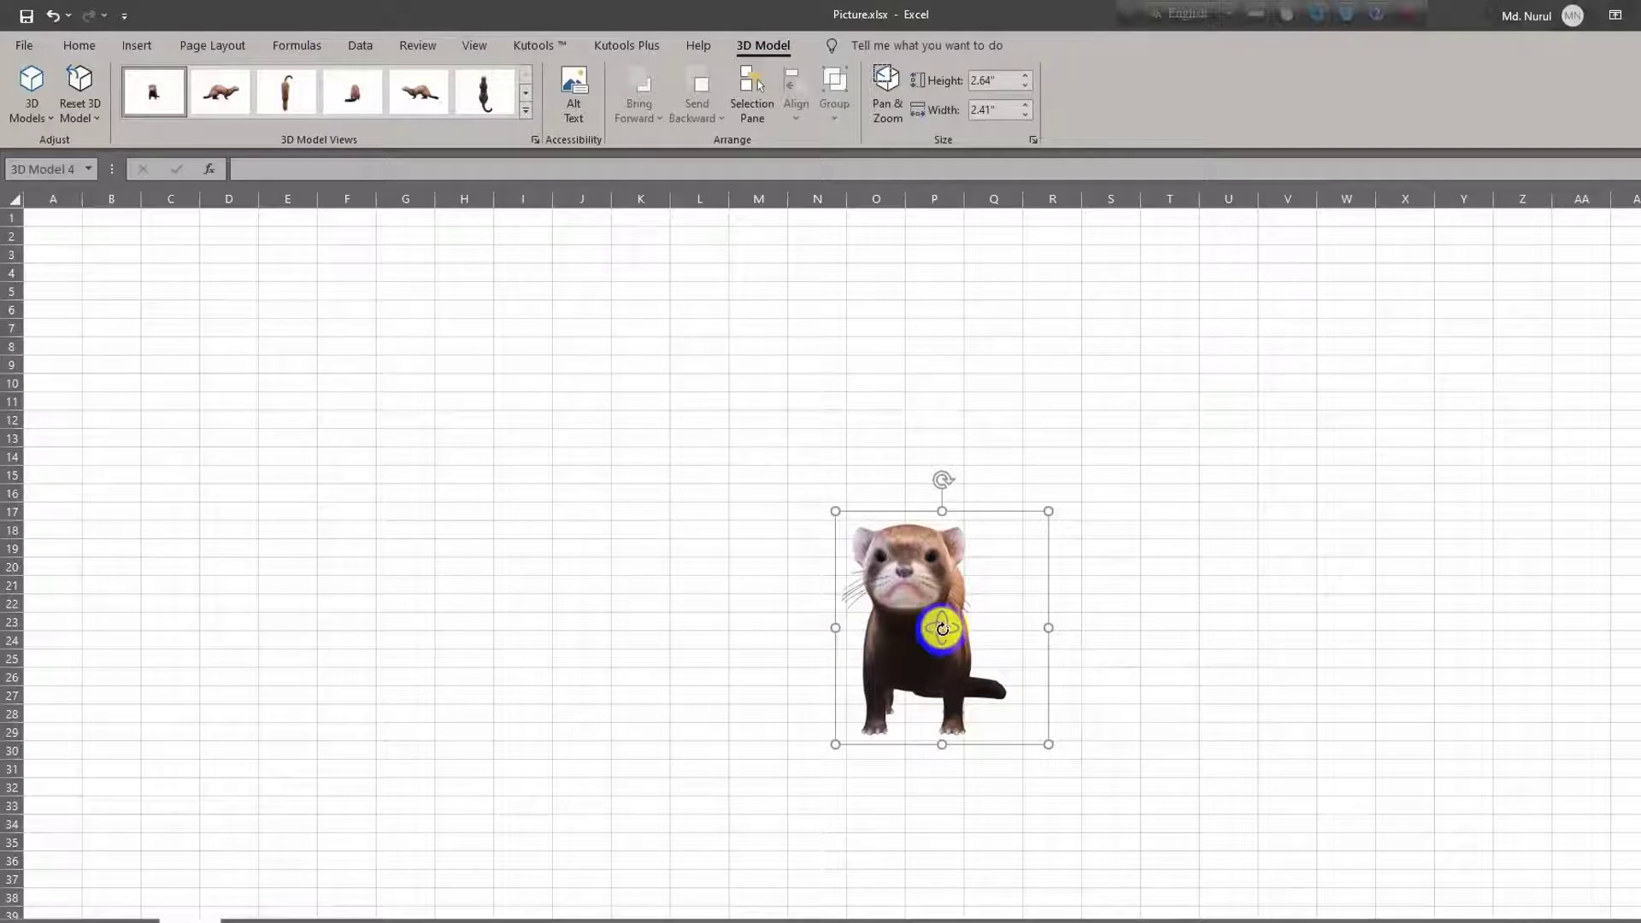
drag(942, 629, 965, 518)
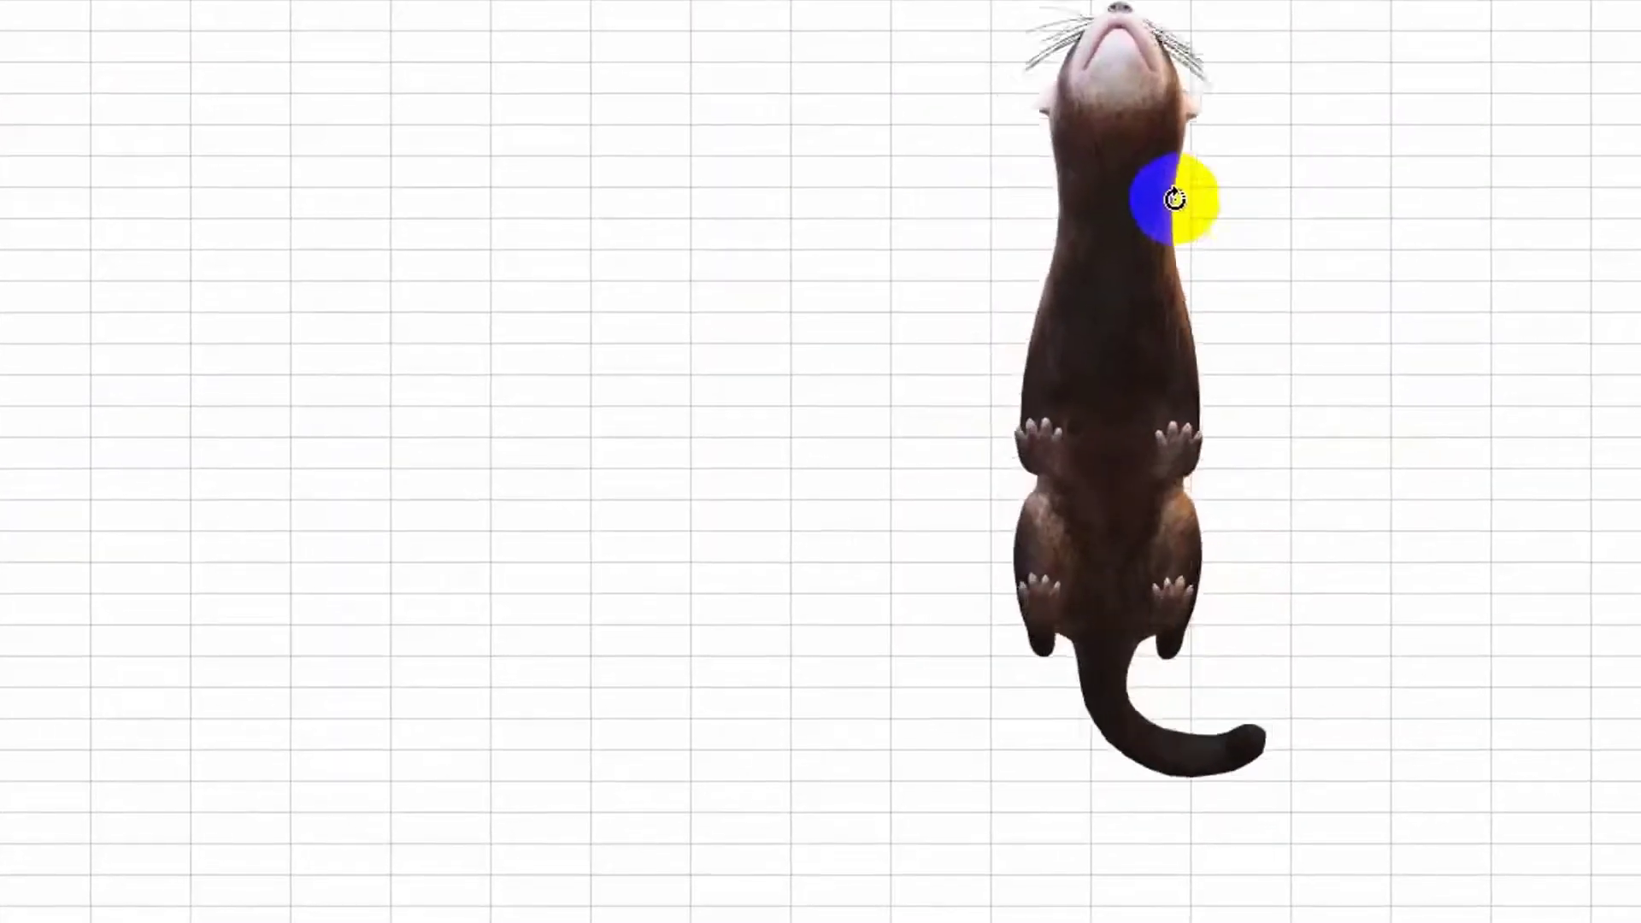
mouse_move(1175, 198)
mouse_down()
mouse_move(1382, 83)
mouse_move(1635, 557)
mouse_move(1612, 12)
mouse_up()
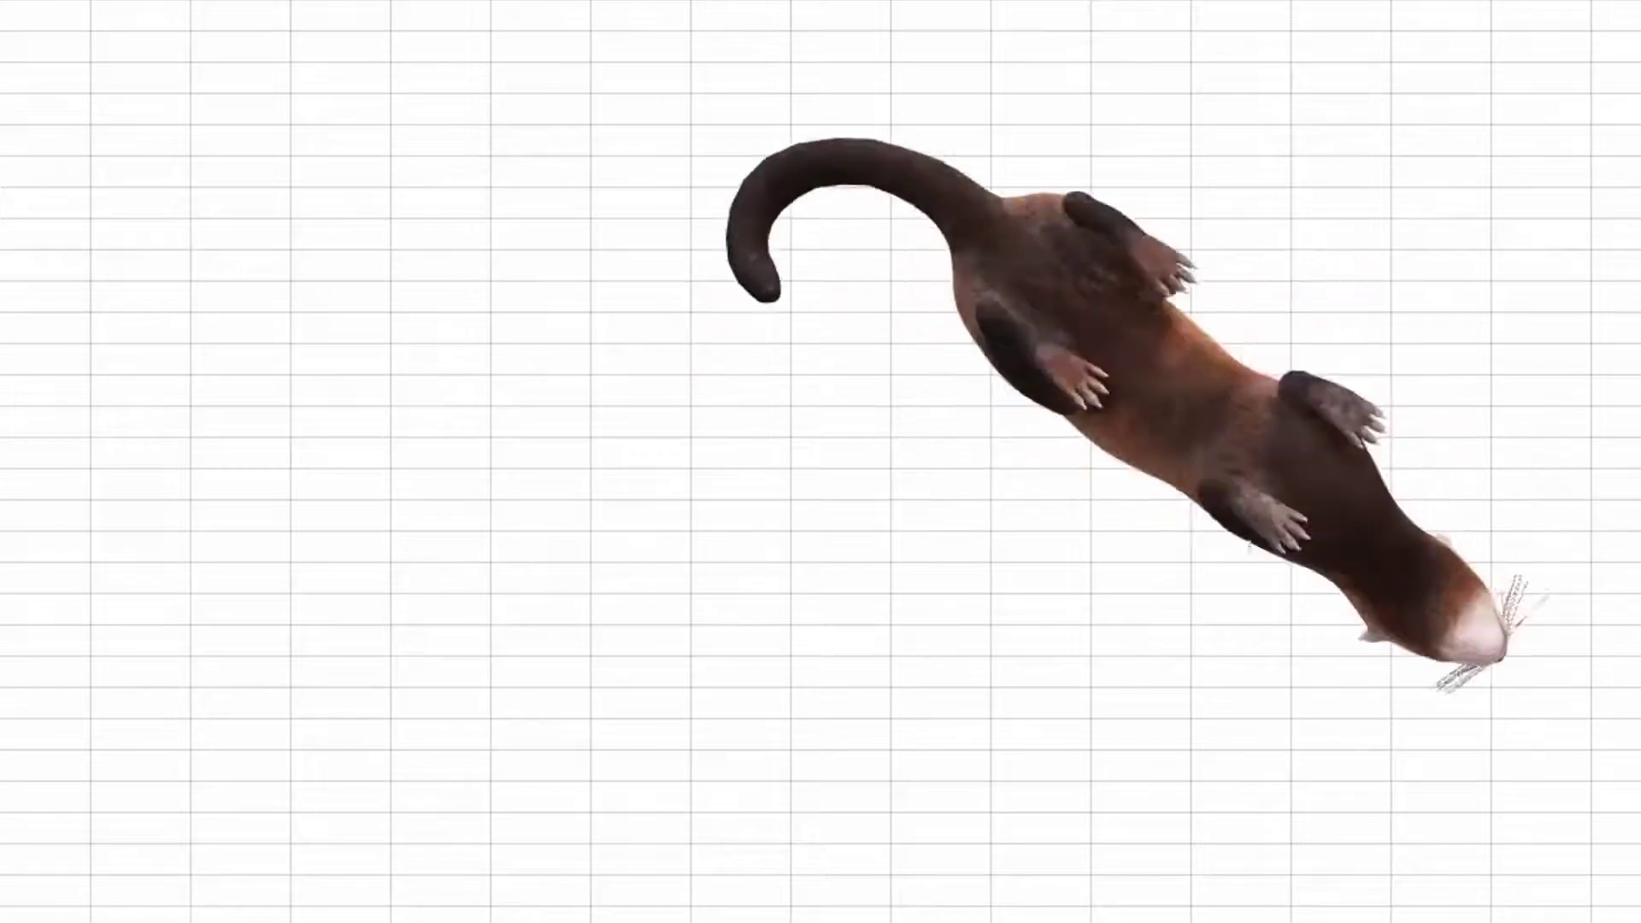
mouse_move(1385, 663)
mouse_down()
mouse_move(941, 571)
mouse_move(835, 432)
mouse_up()
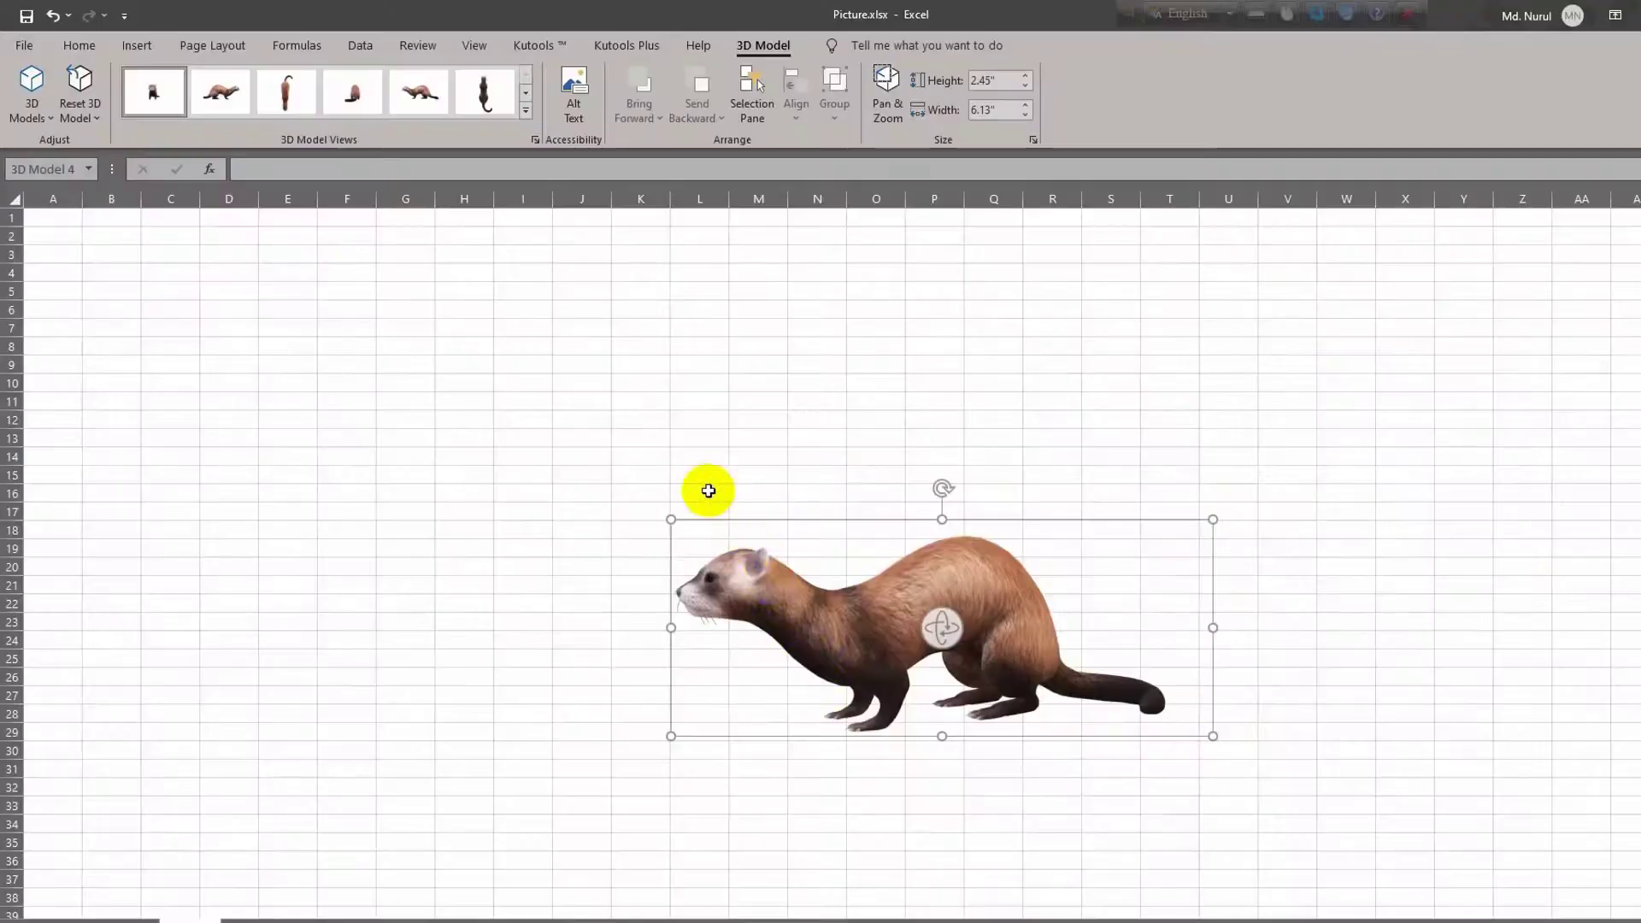
Delete the ferret model and insert a Block Cycle SmartArt diagram.
key(Delete)
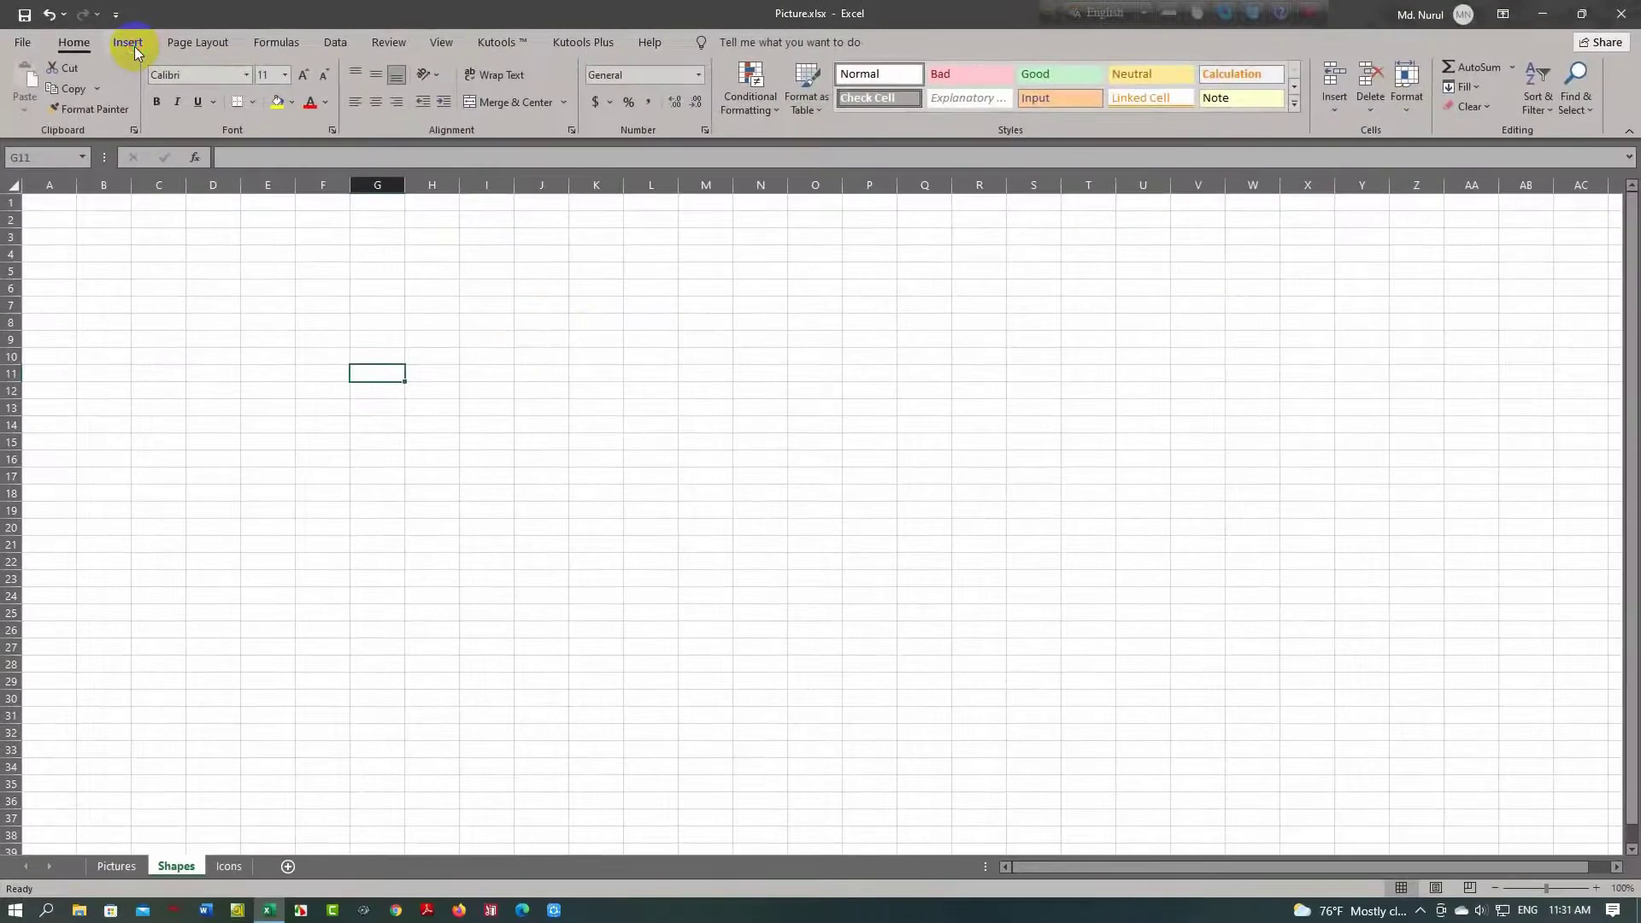
click(129, 42)
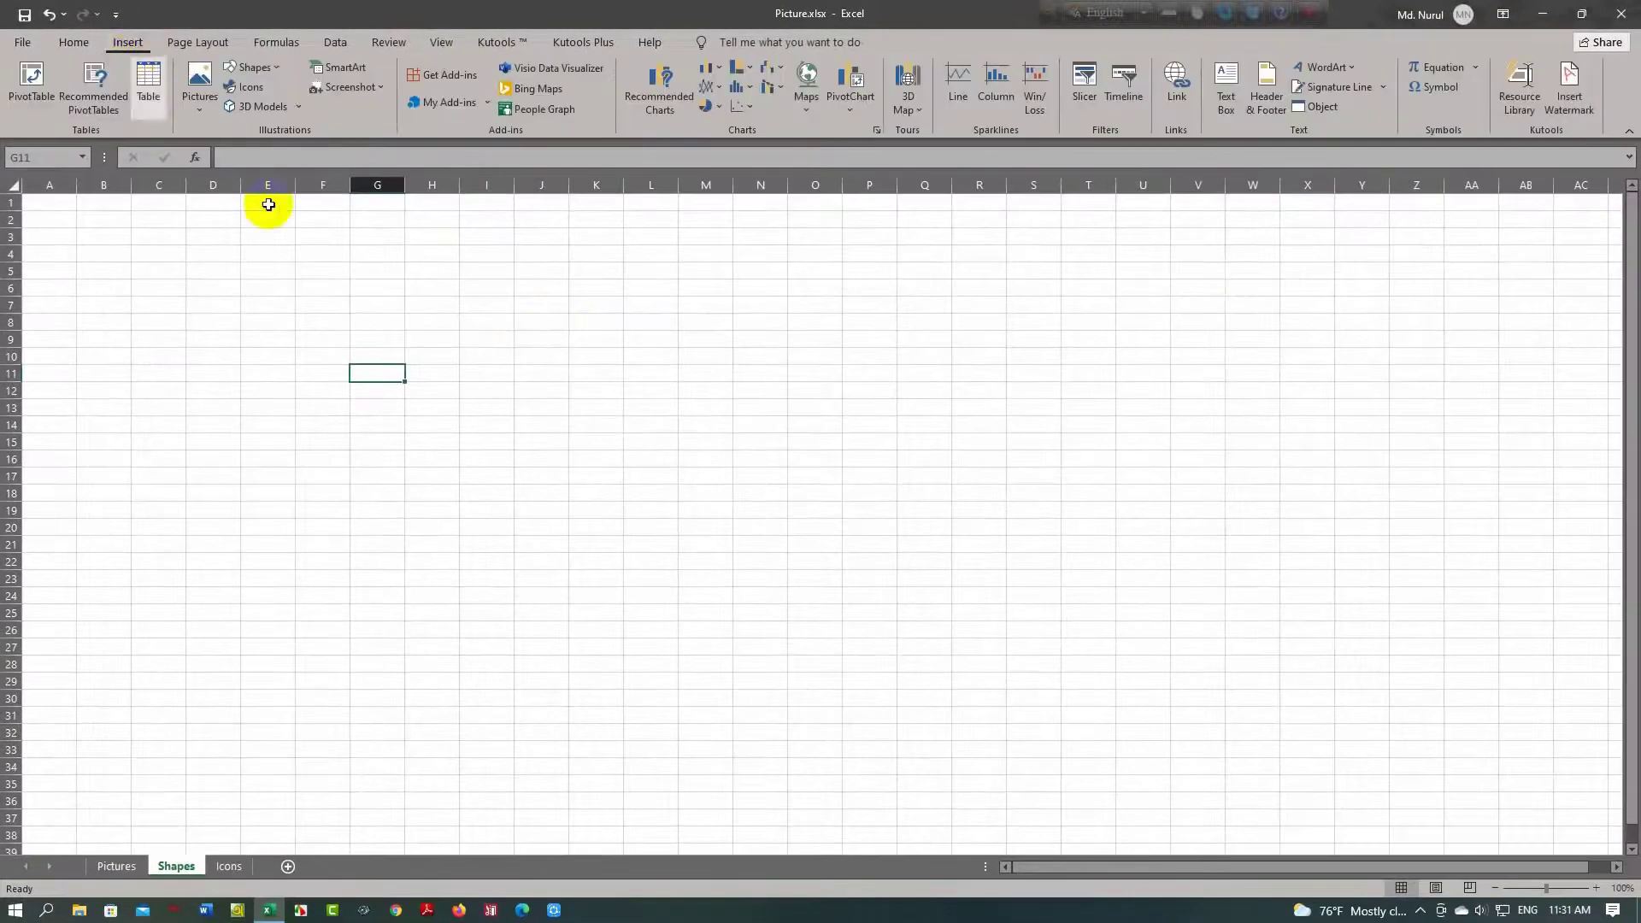
click(346, 69)
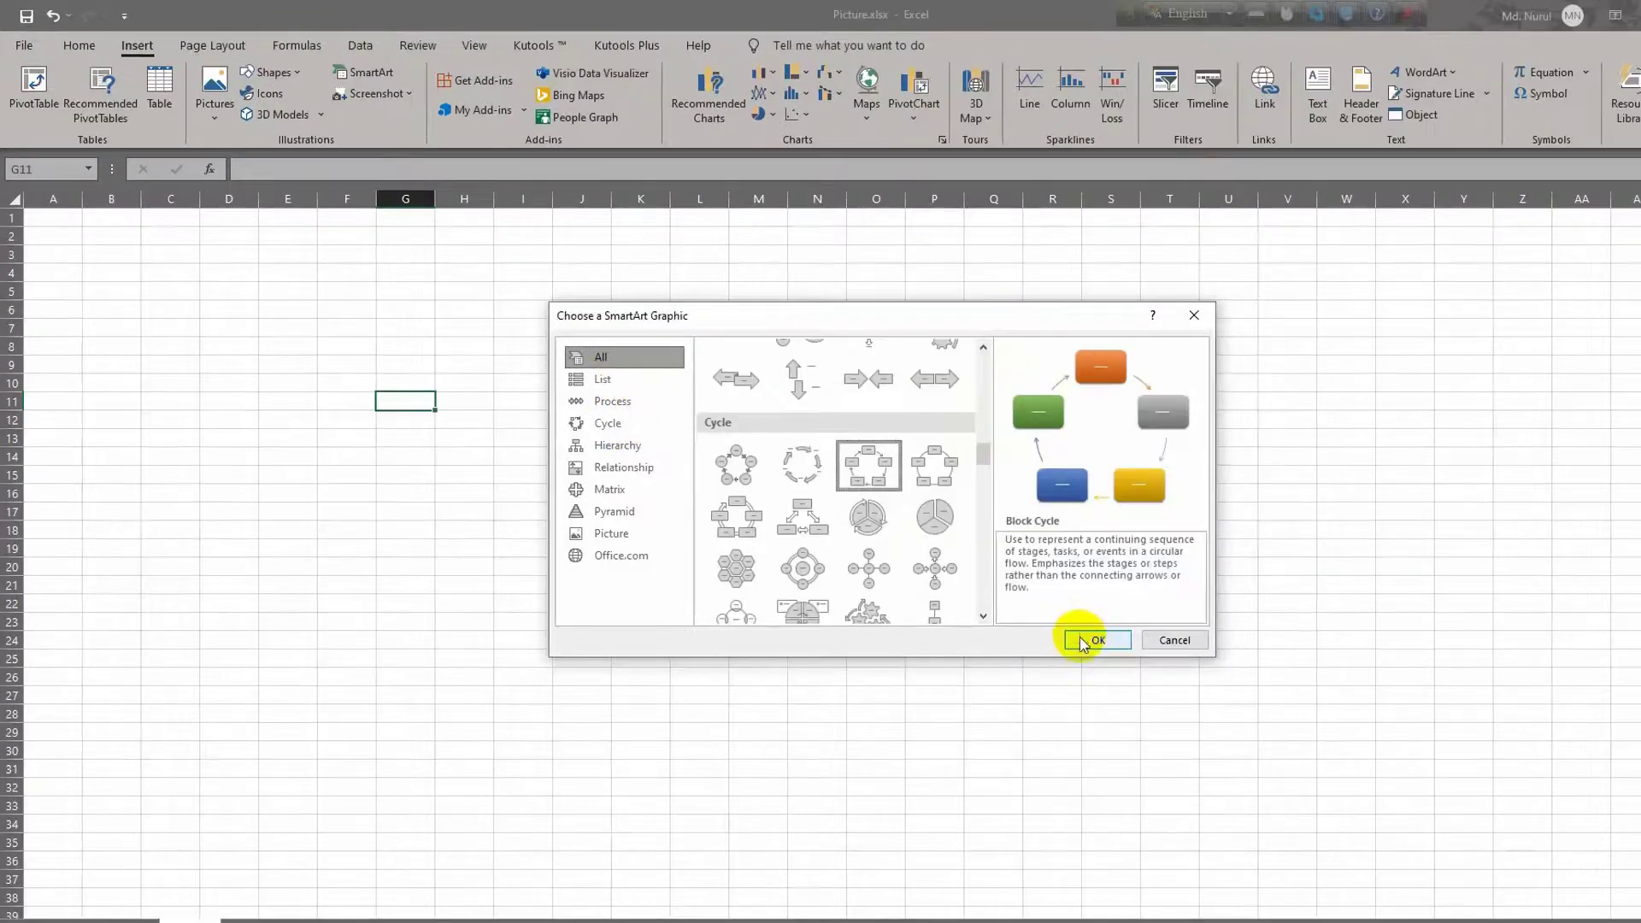
click(1082, 641)
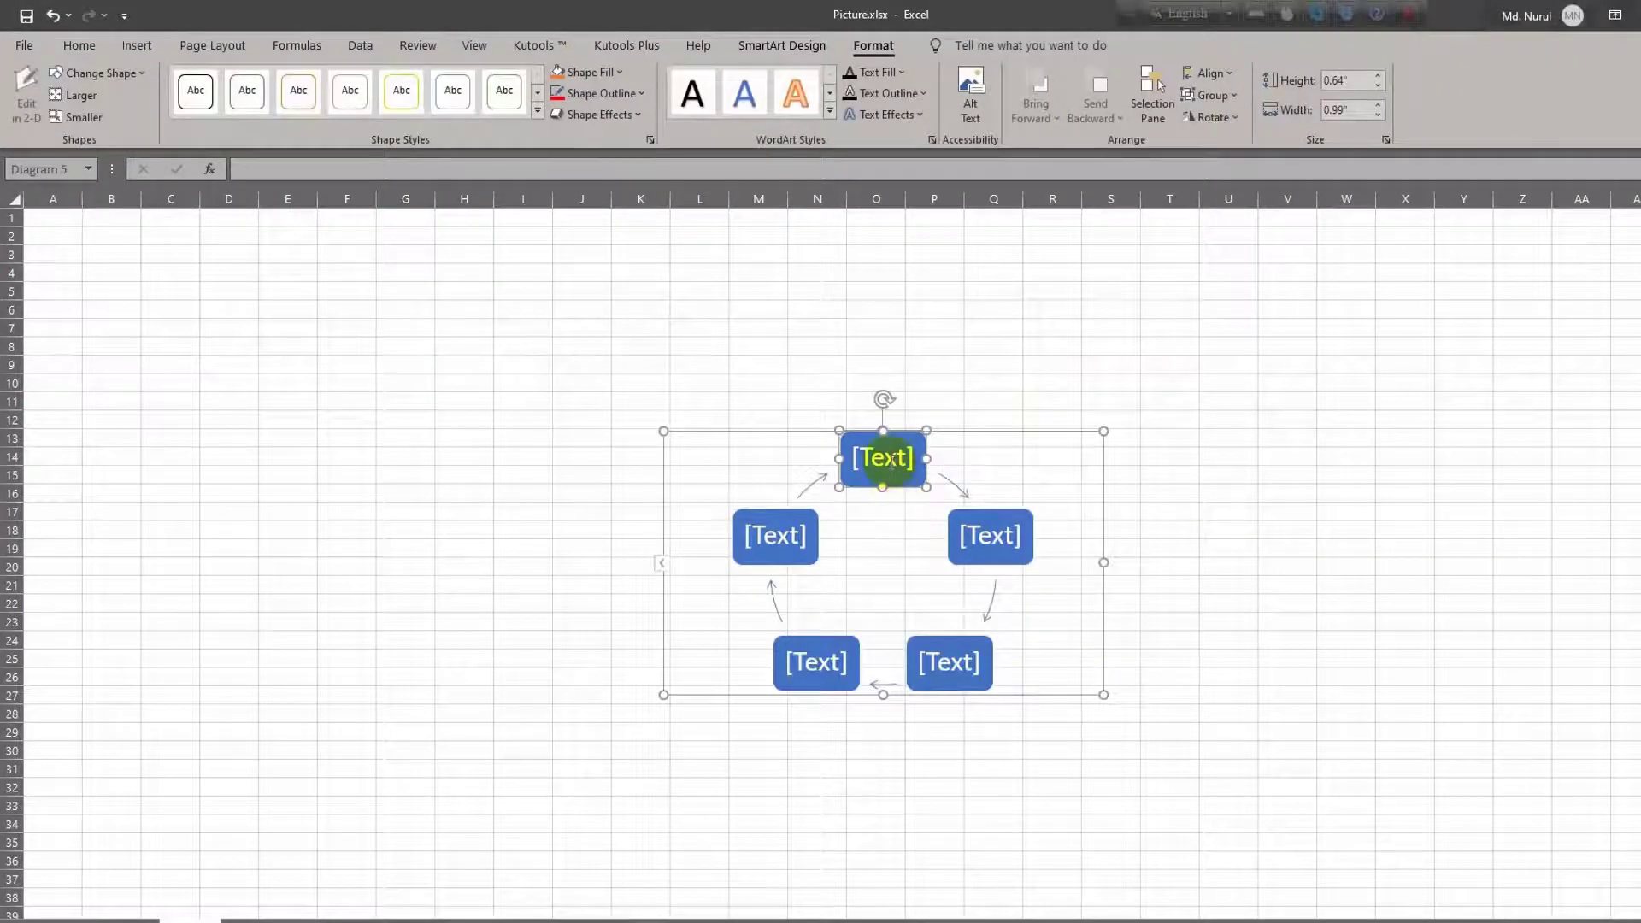
Select the whole Block Cycle diagram and delete it.
click(774, 536)
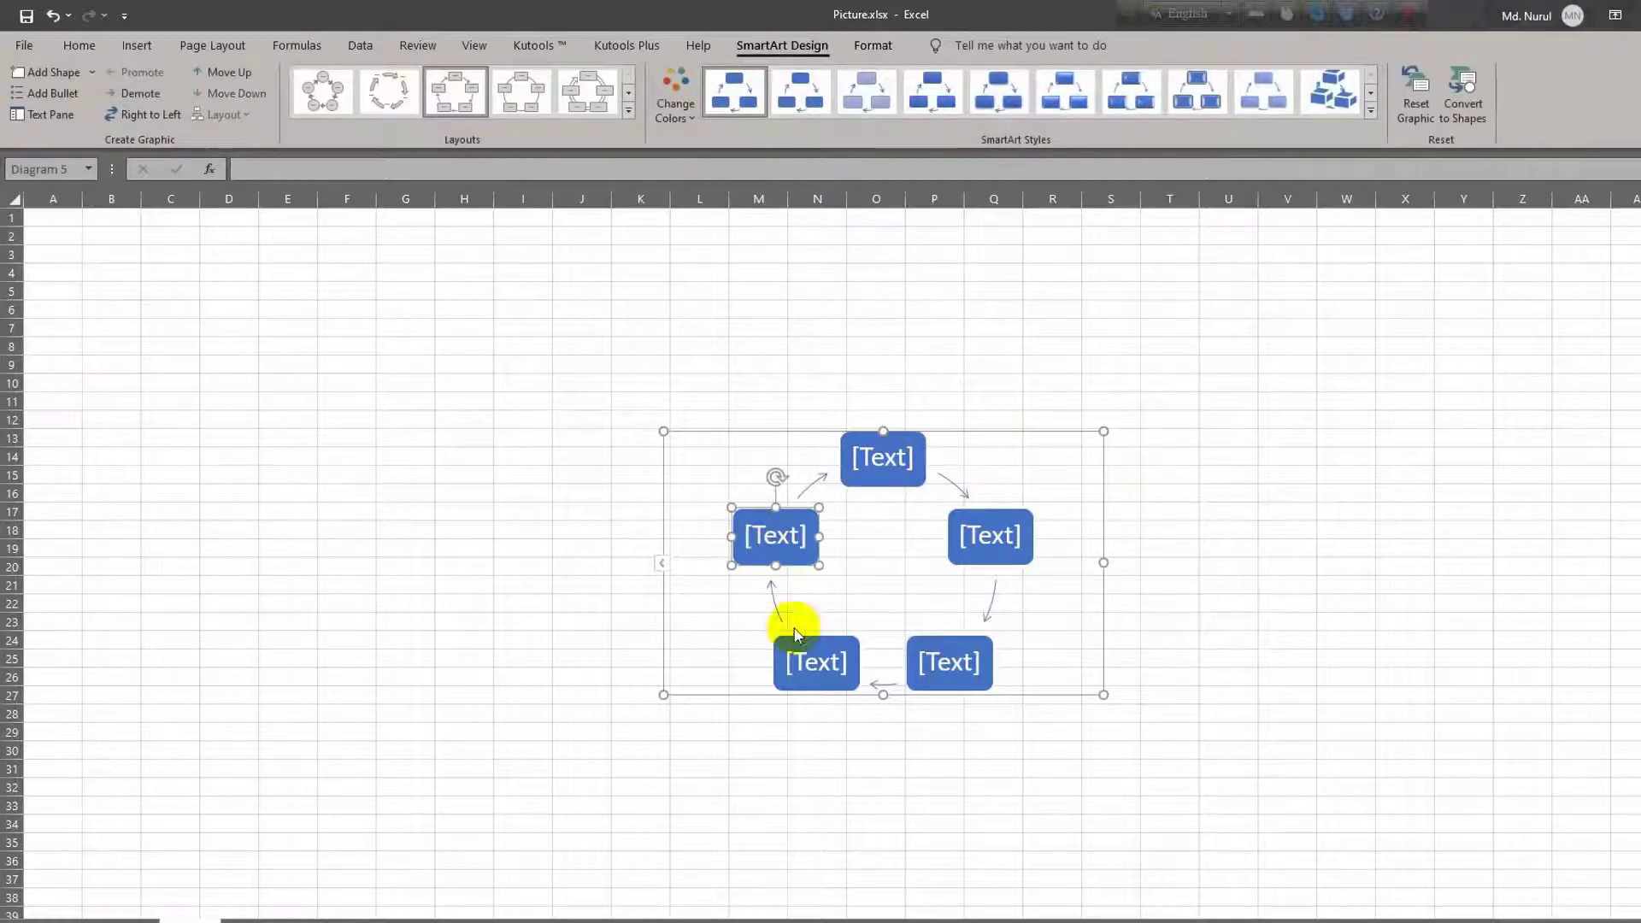
click(779, 489)
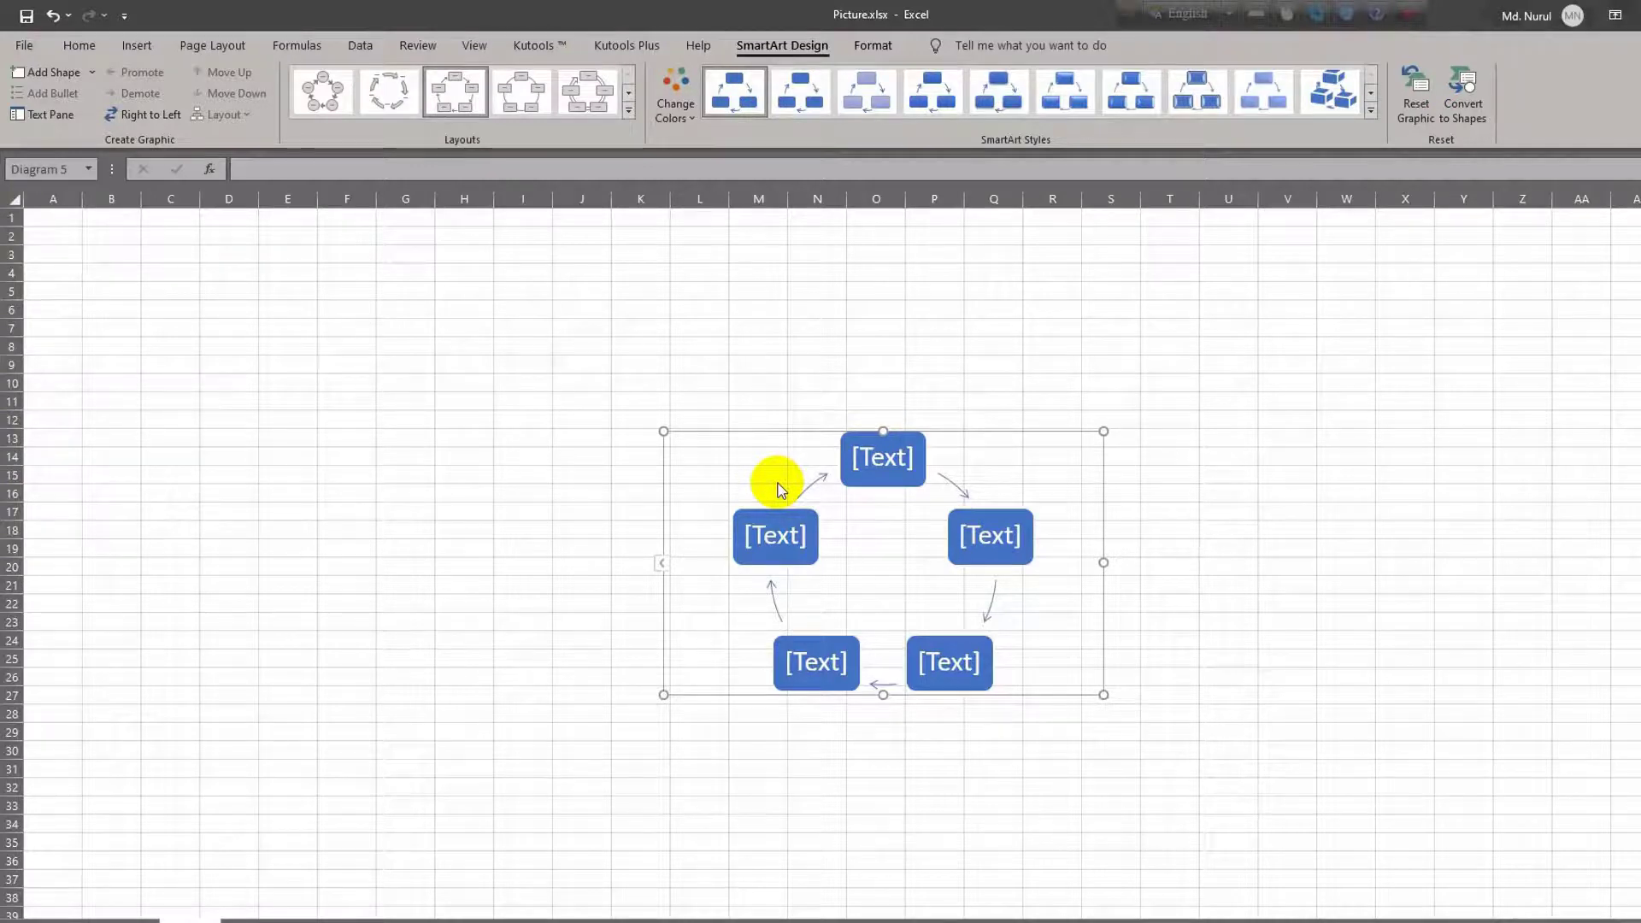
key(Delete)
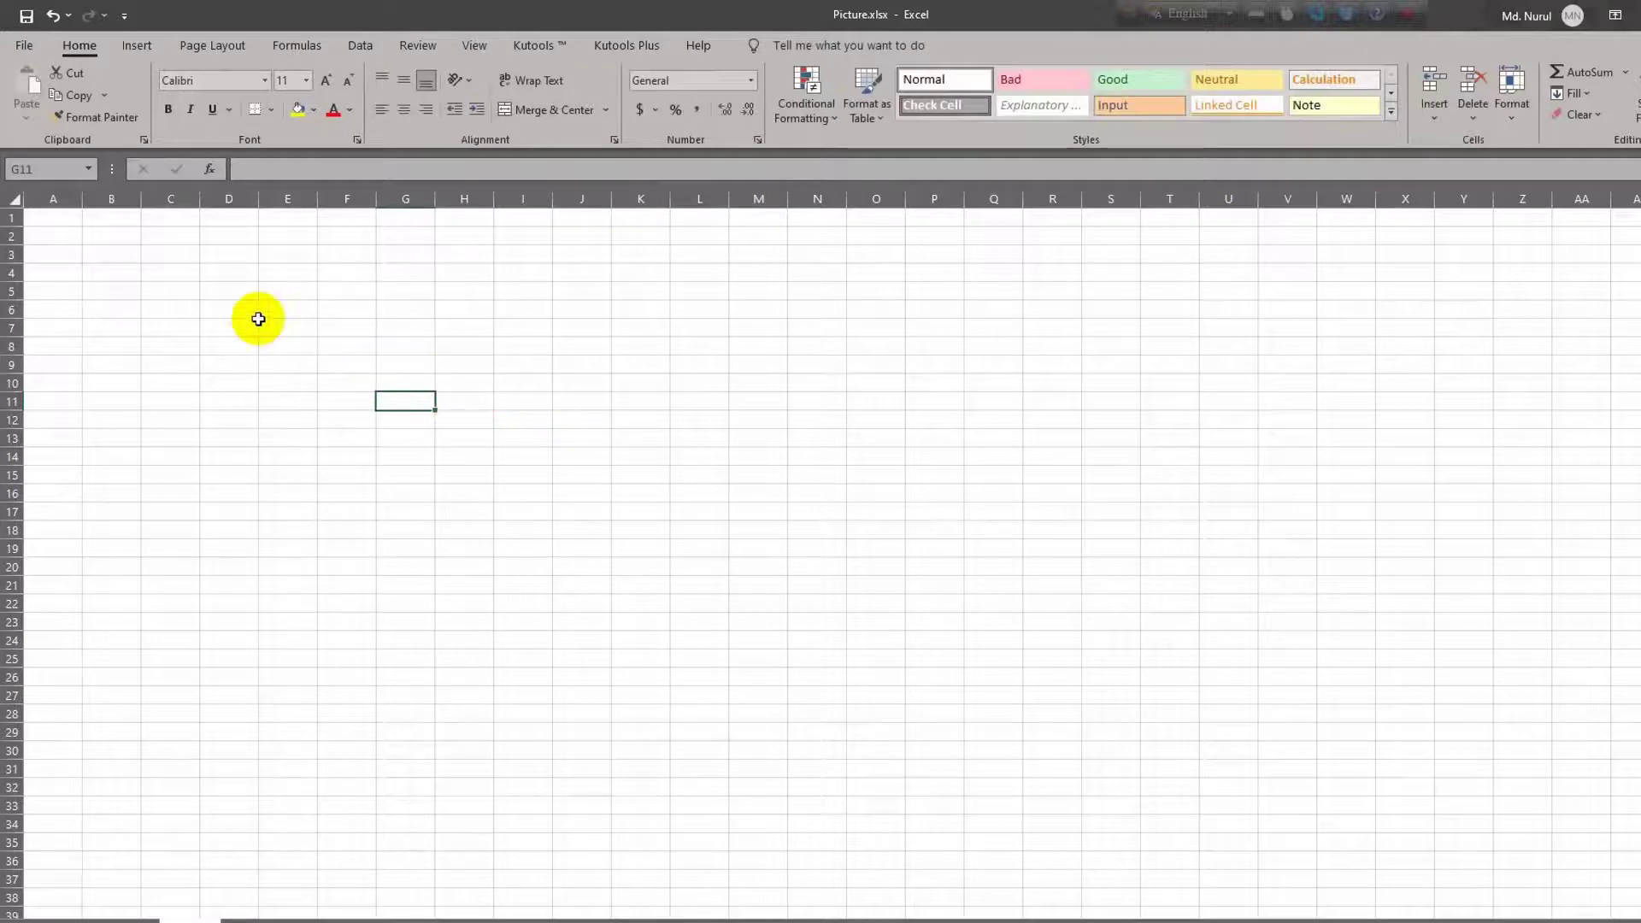
Clip the desktop's This PC icon into the sheet as a screenshot, then delete the picture.
key(alt+n)
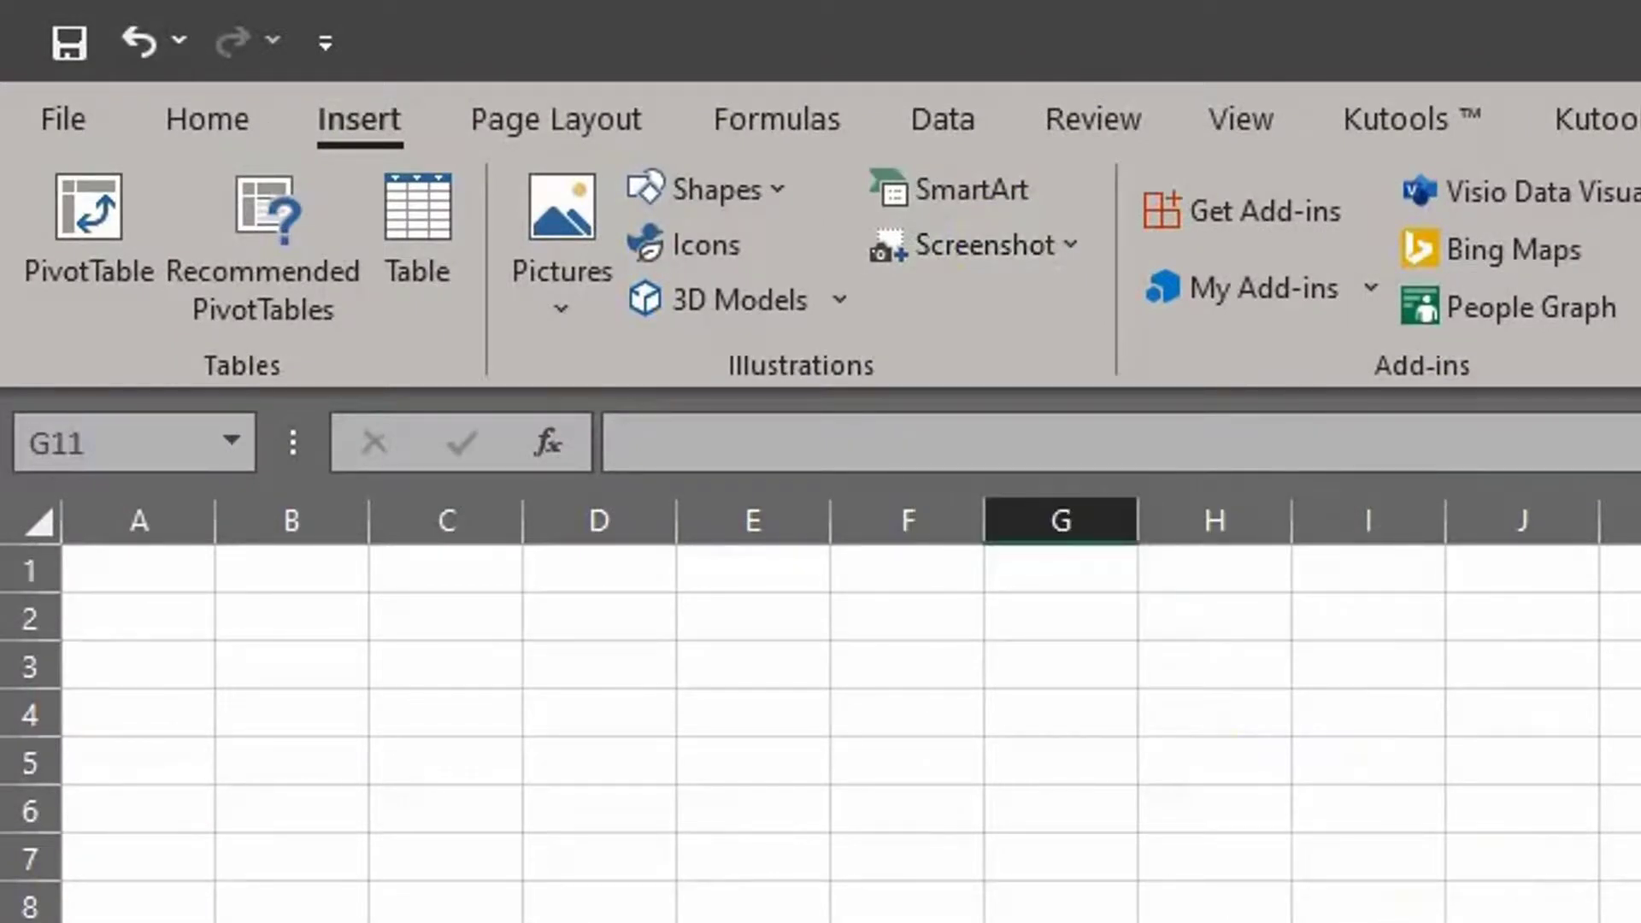
click(1023, 238)
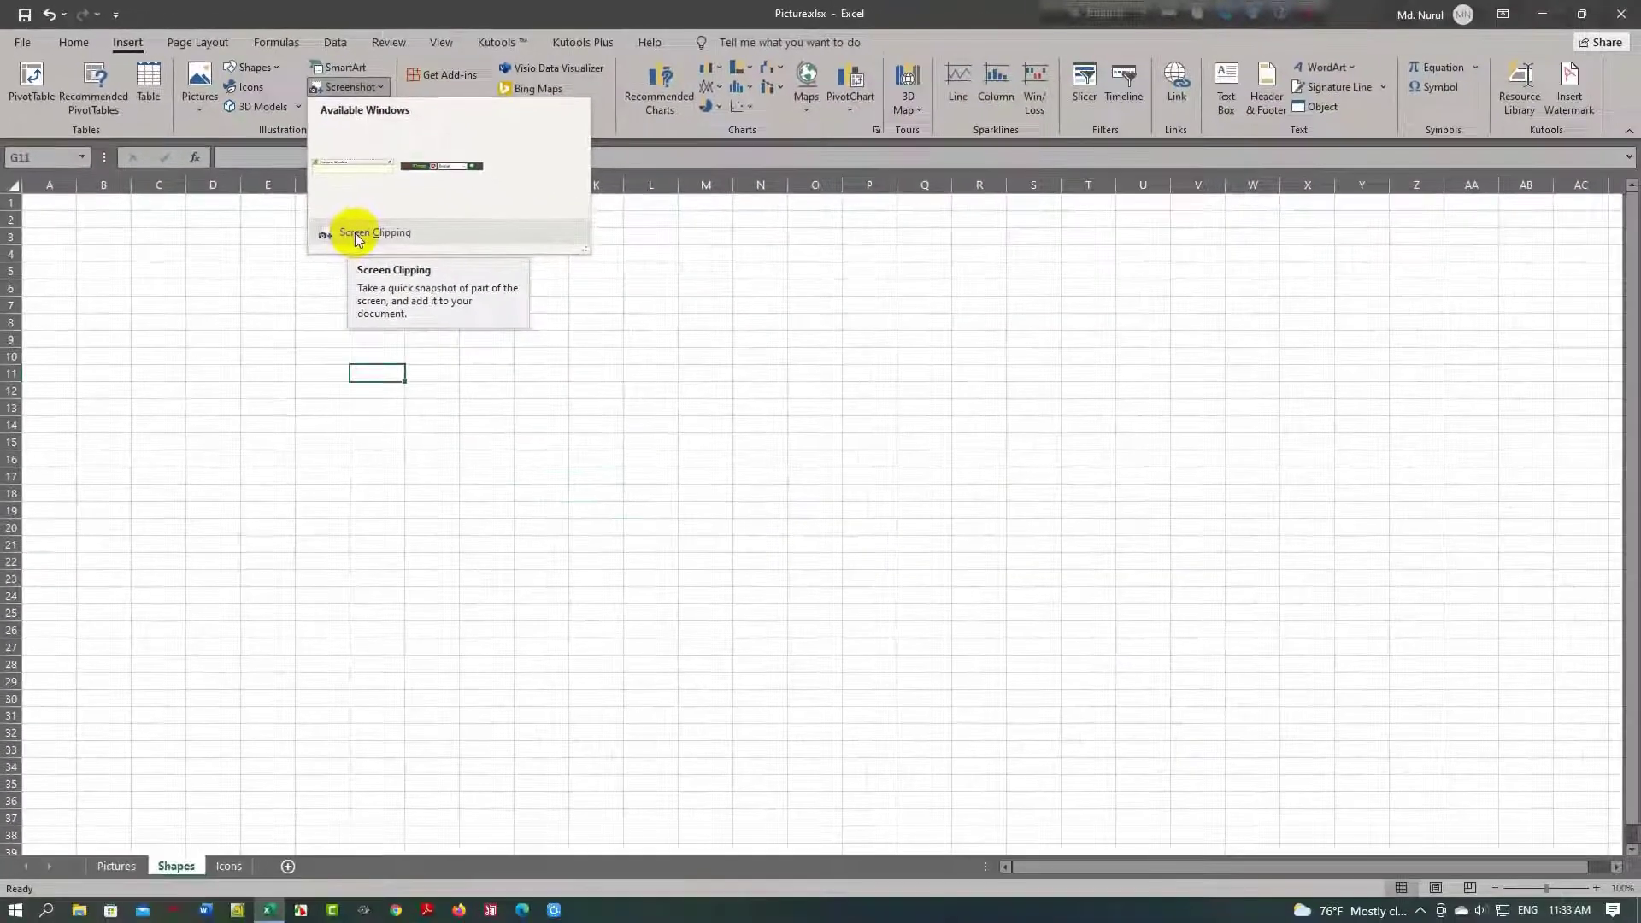
click(562, 370)
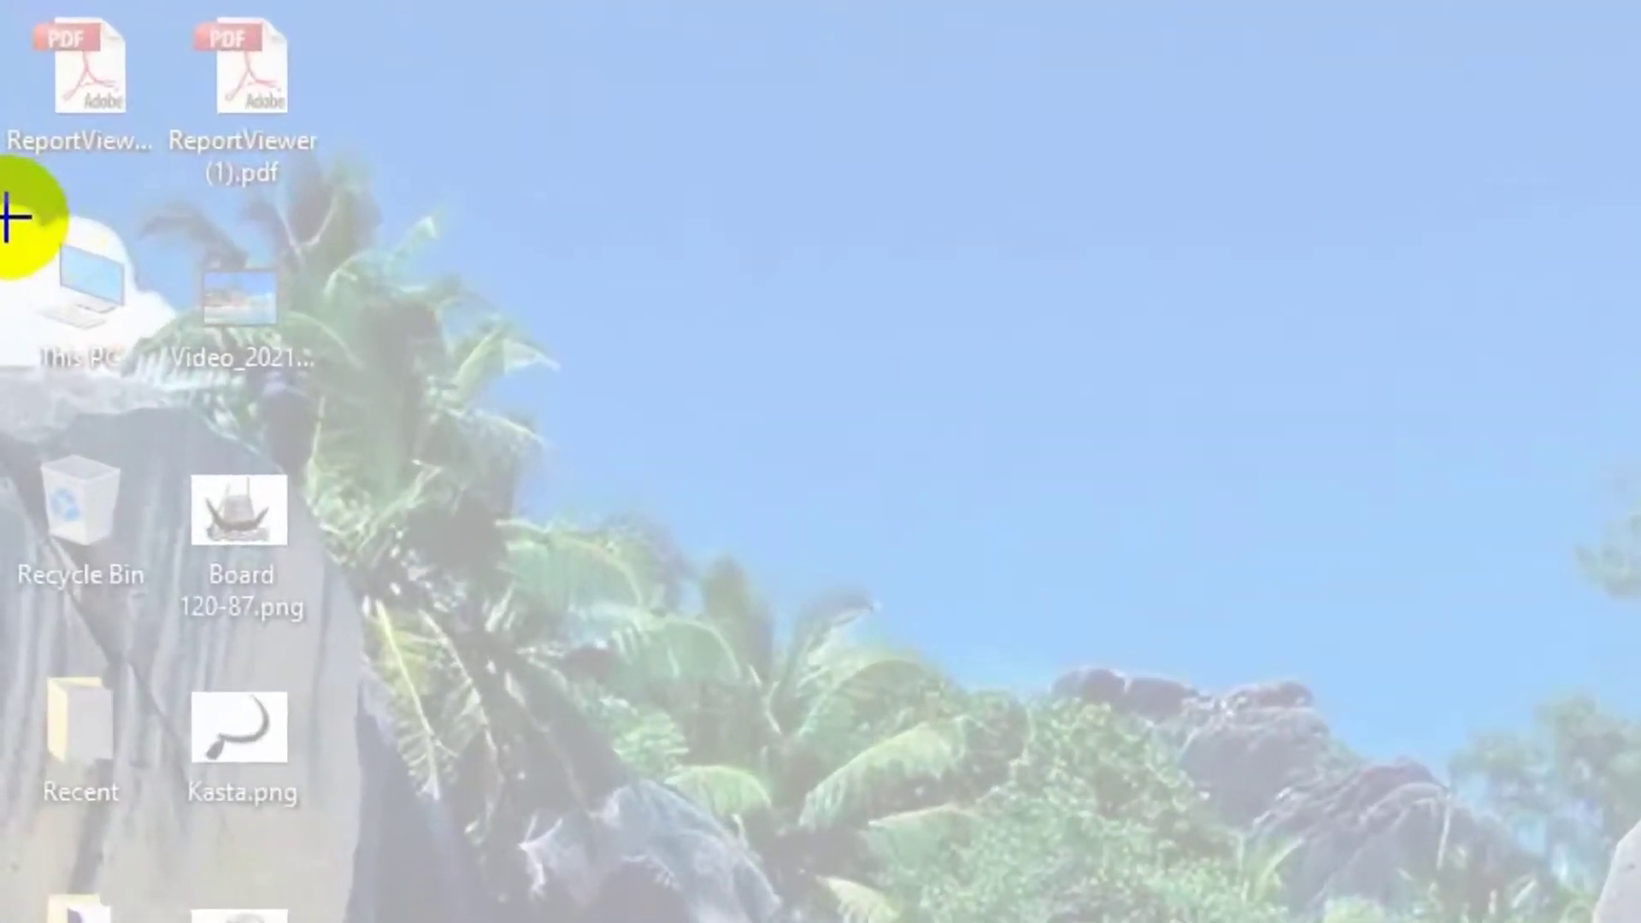
drag(3, 101, 38, 144)
drag(89, 316, 61, 166)
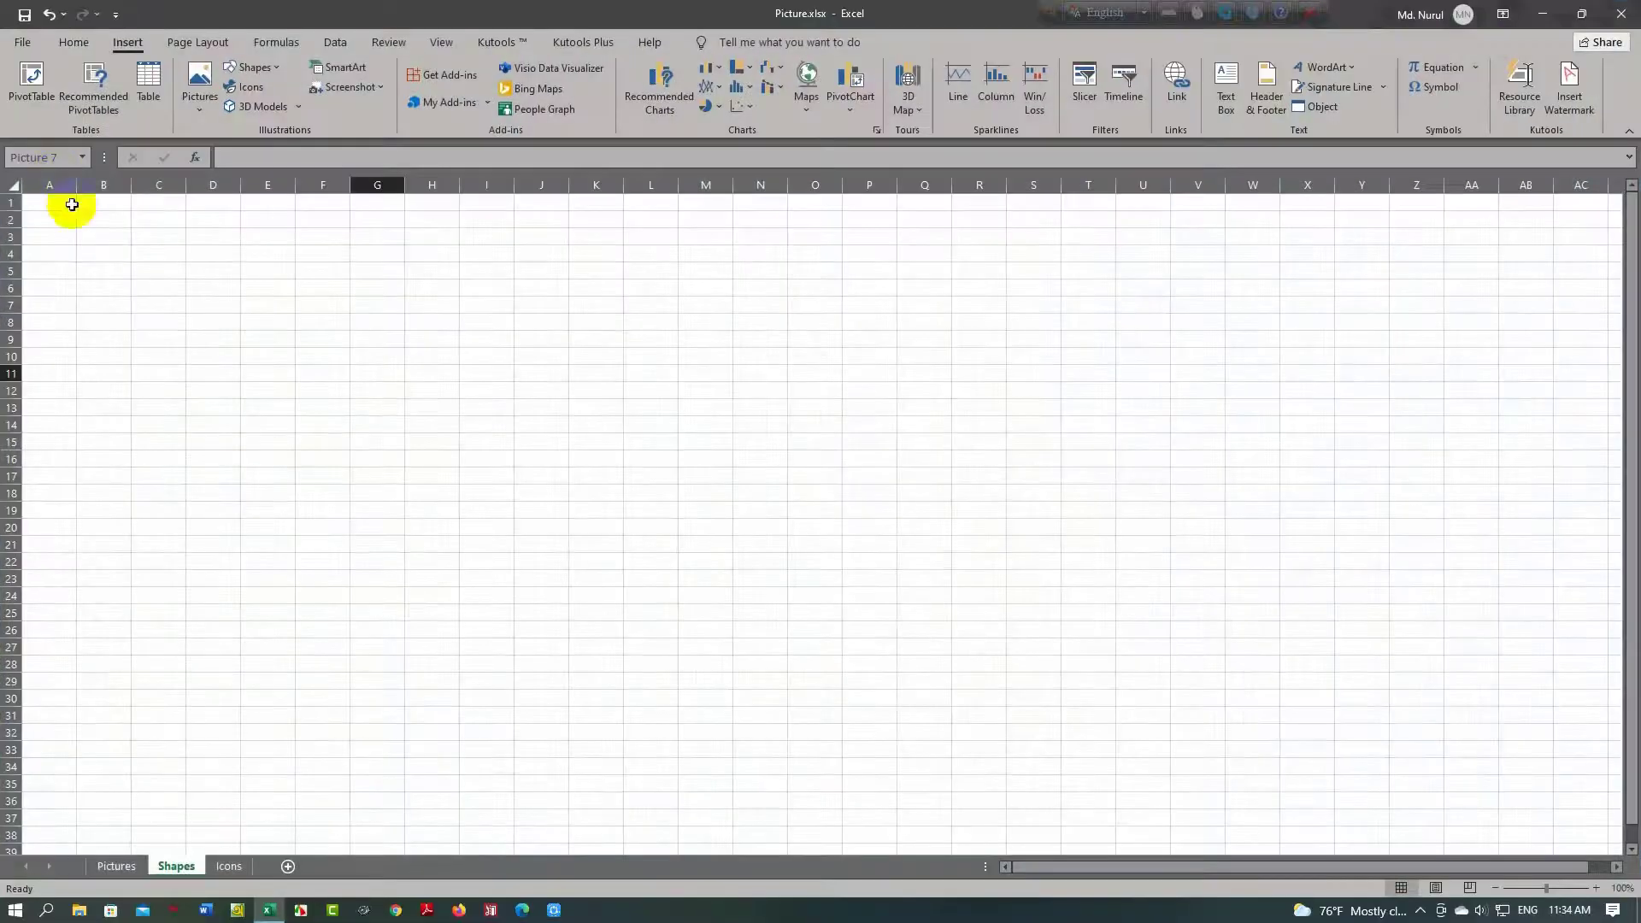
key(ctrl+v)
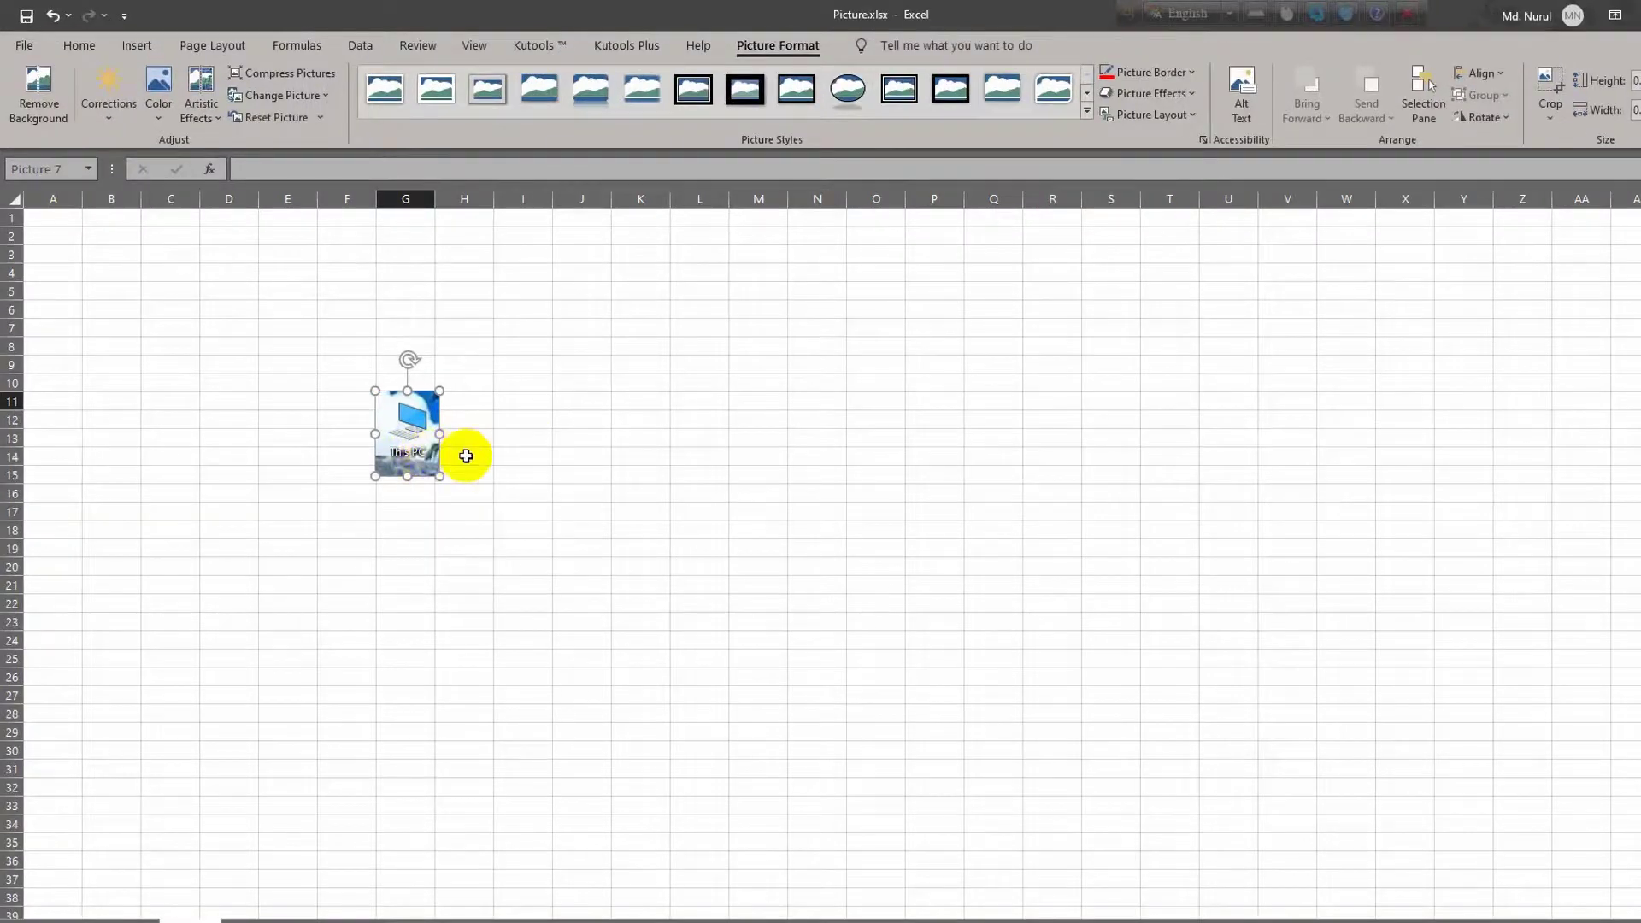
key(Delete)
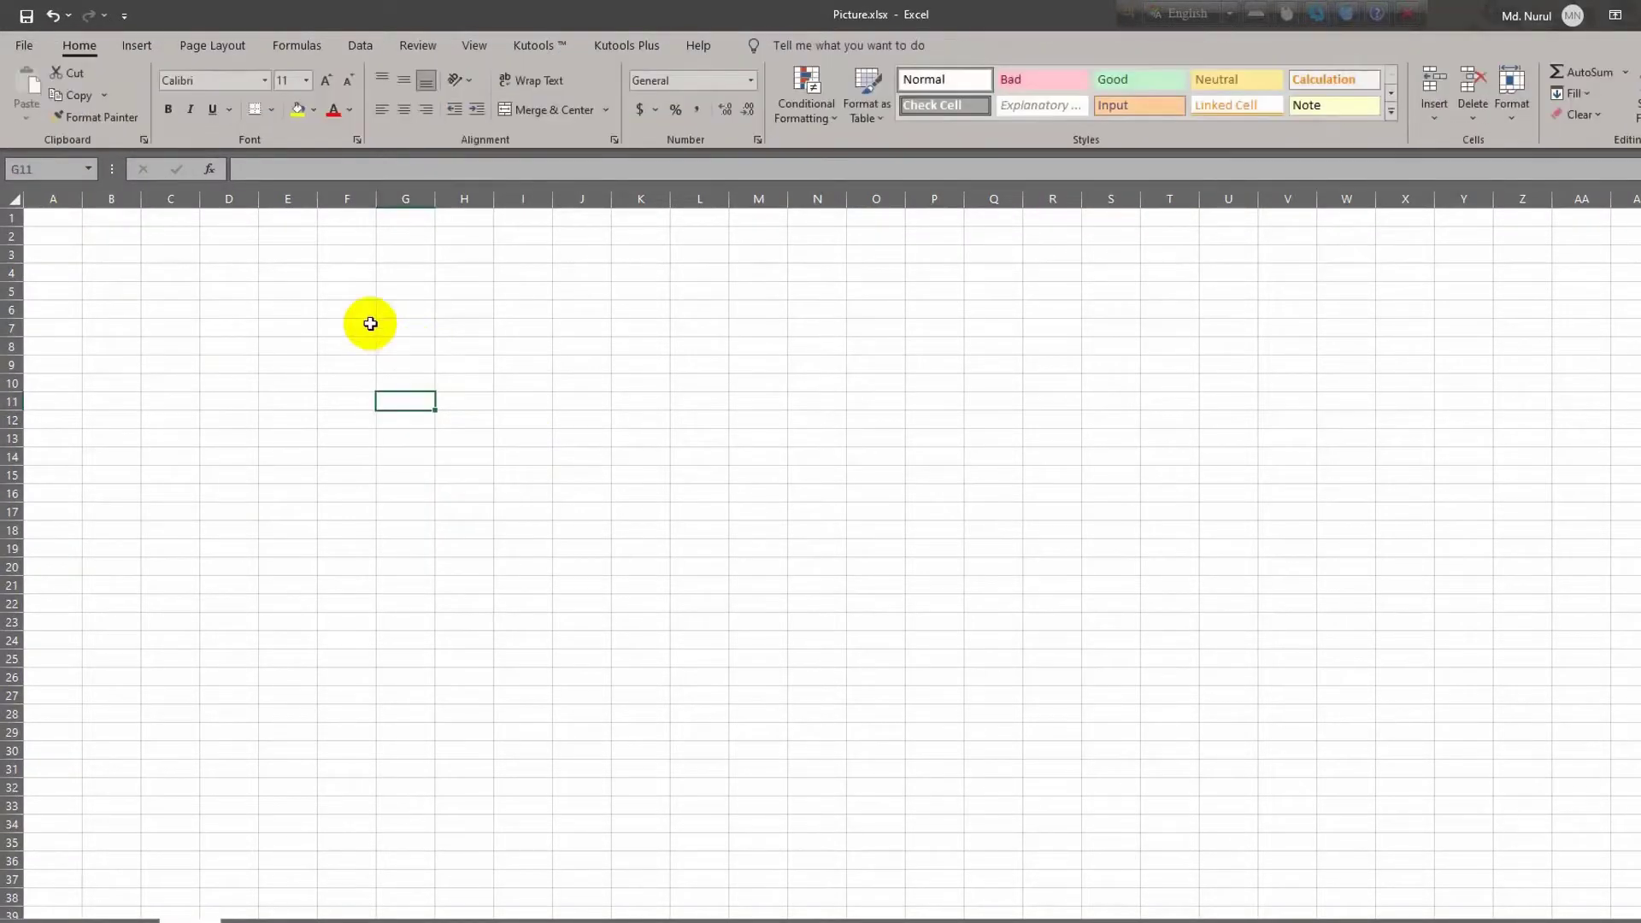
click(137, 45)
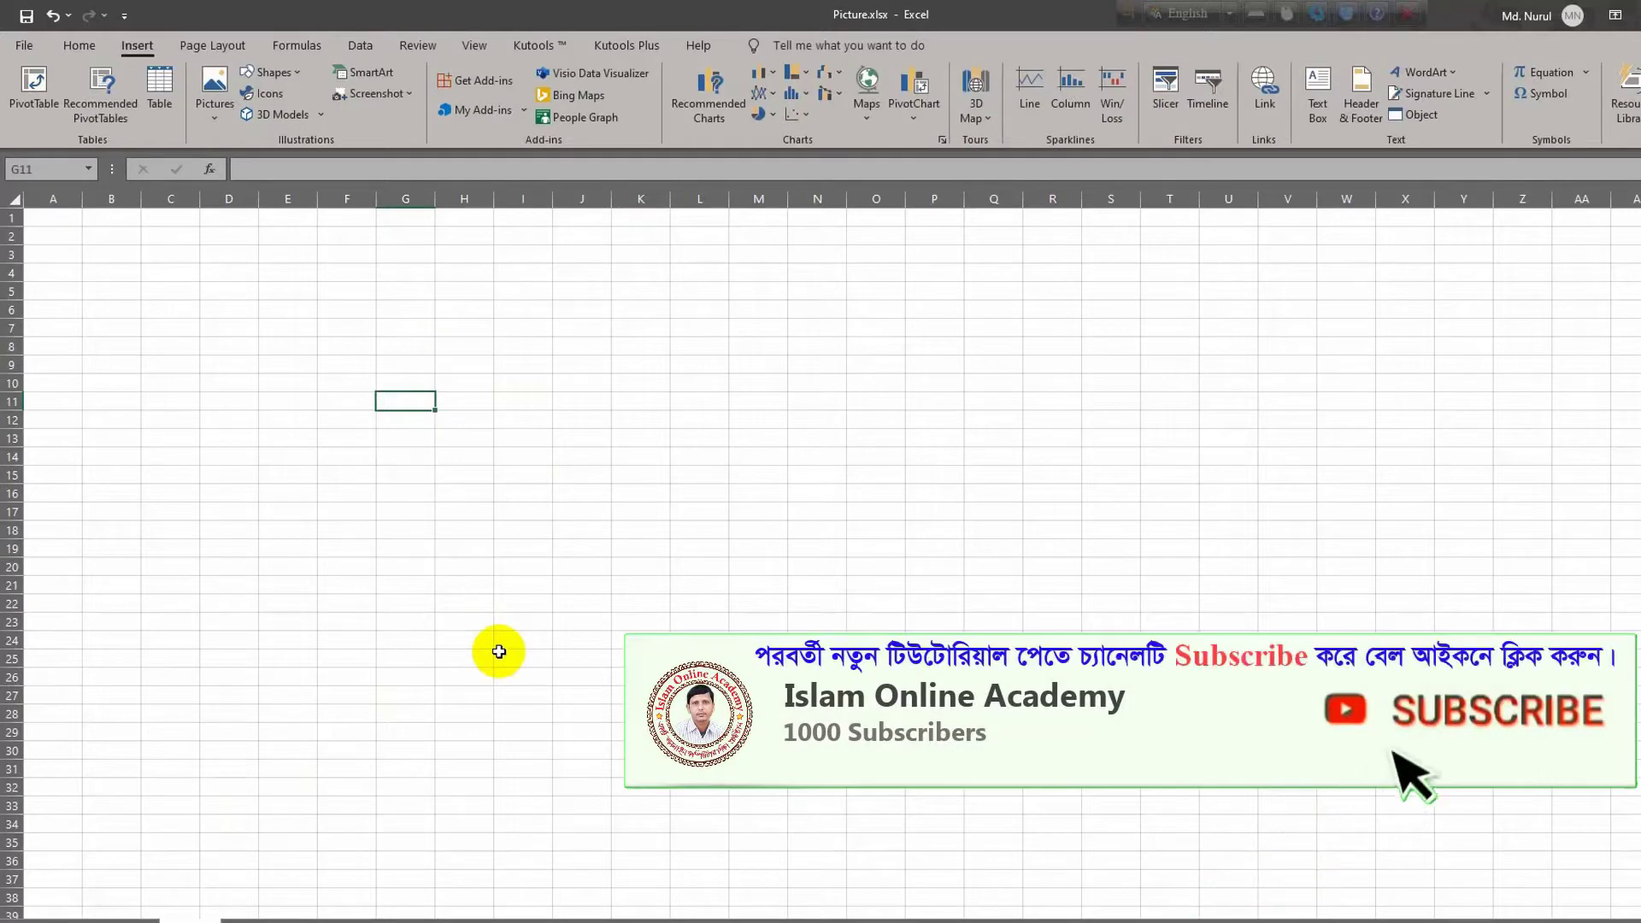